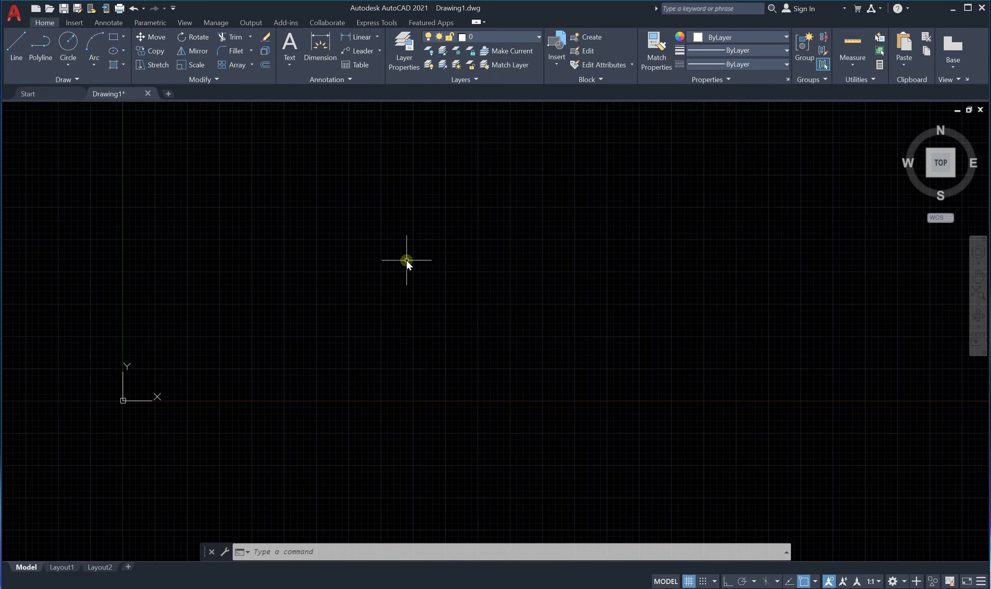
# Draw an upright rectangle about 26940 wide and 48359 high in the empty drawing area.
pyautogui.scroll(3, 404, 259)
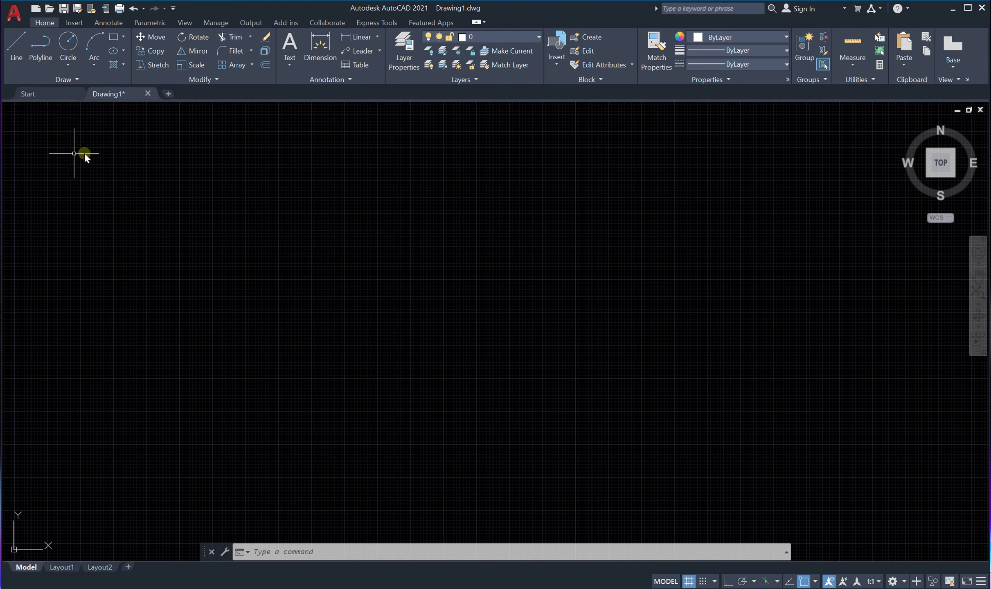
pyautogui.write('r')
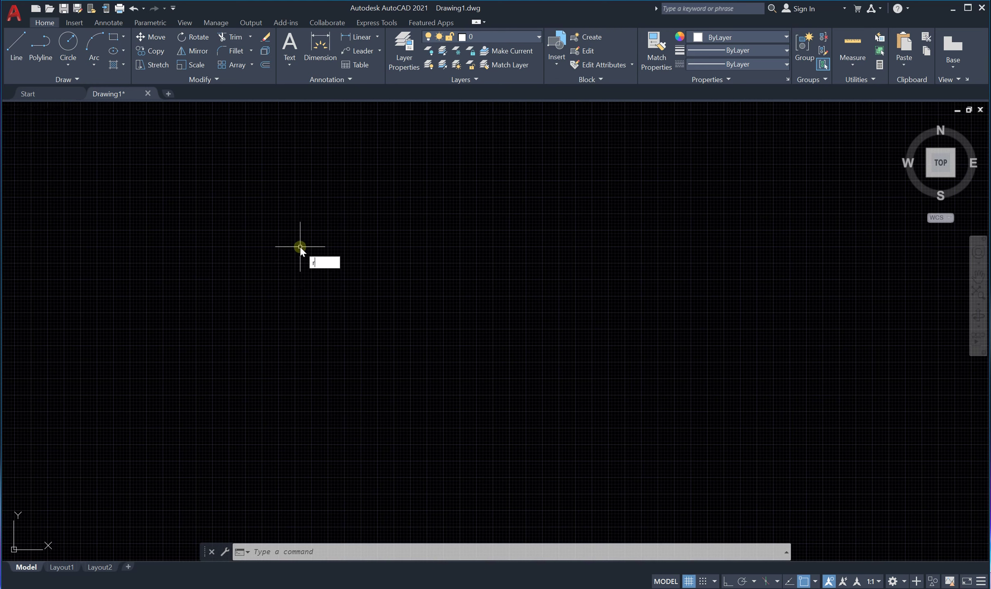
pyautogui.write('ec')
pyautogui.press('Return')
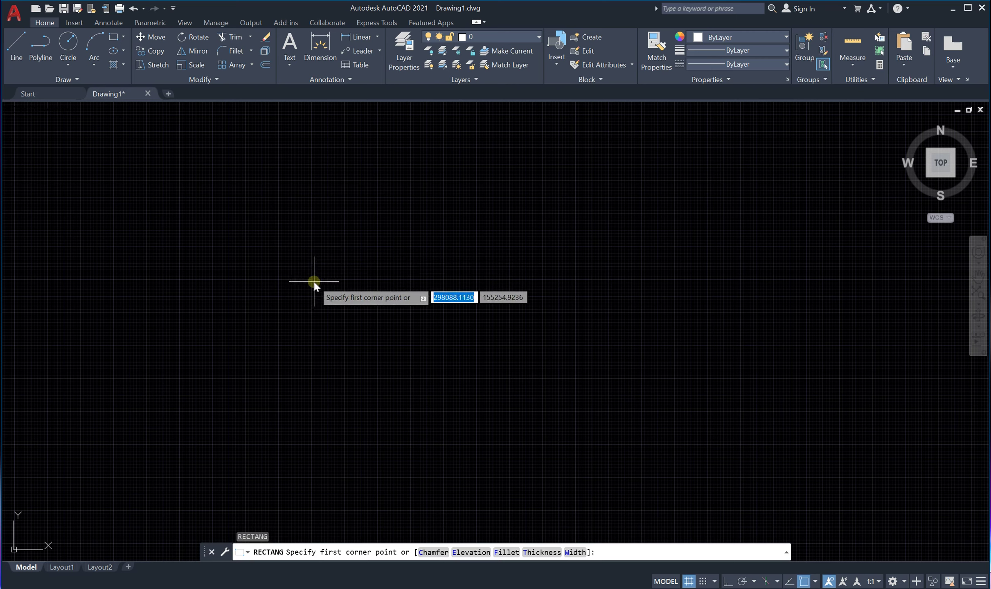
pyautogui.click(283, 239)
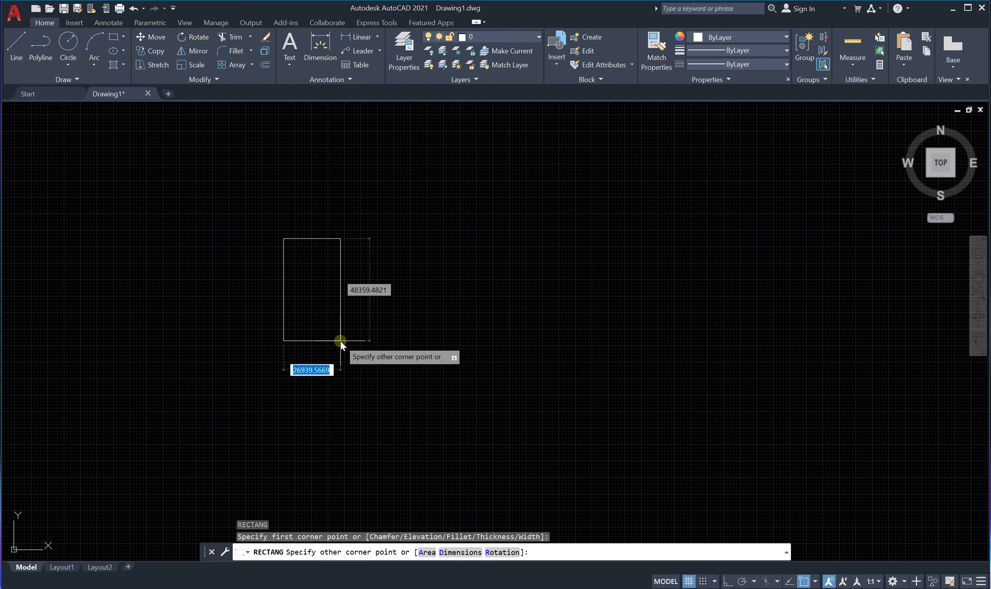
pyautogui.click(340, 341)
pyautogui.scroll(4, 315, 266)
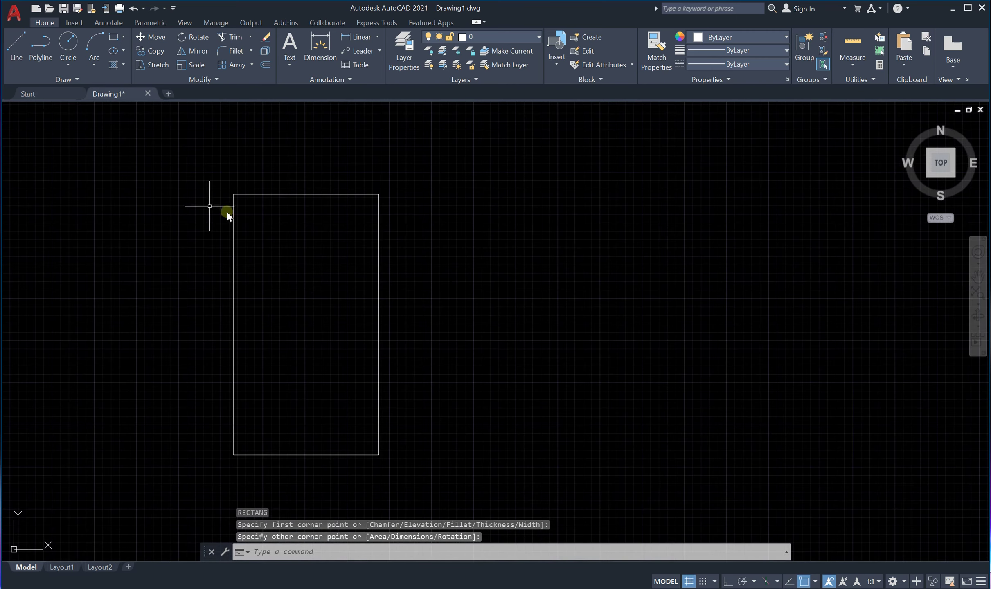
# Hatch the inside of the rectangle with the GOST_GROUND pattern and set the hatch colour to Red.
pyautogui.write('h')
pyautogui.press('Return')
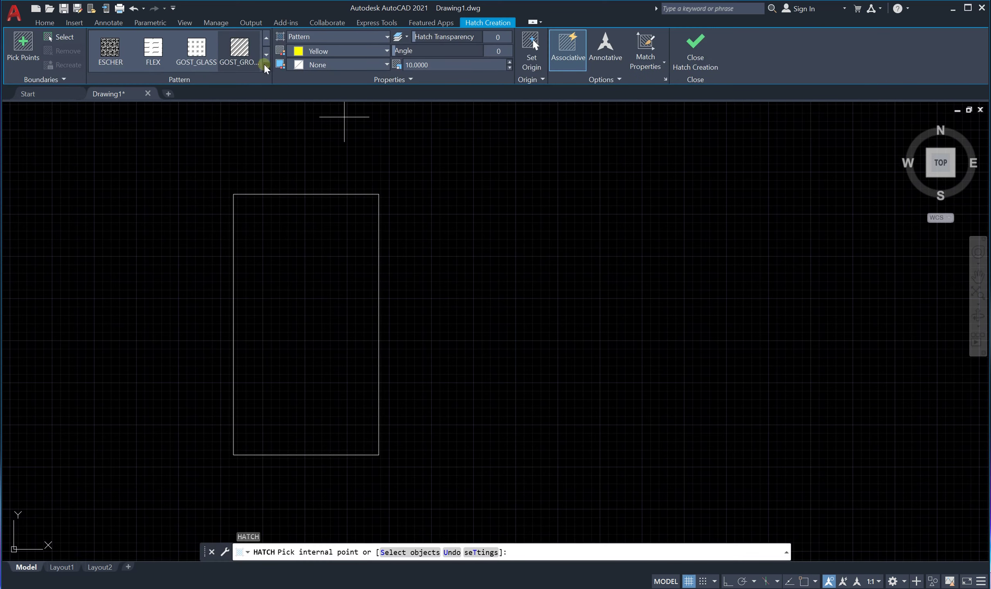
pyautogui.click(286, 279)
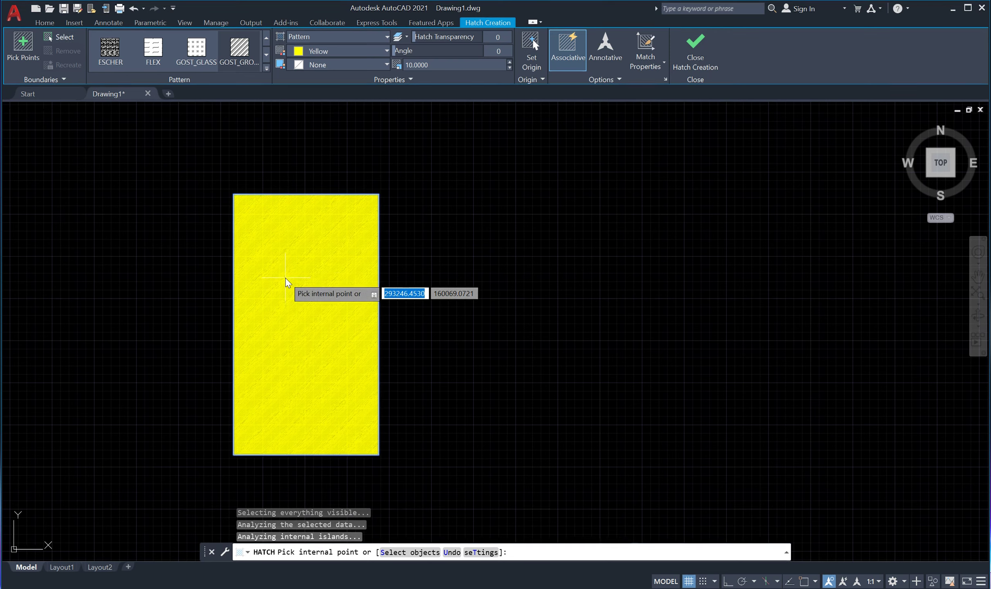
pyautogui.click(386, 51)
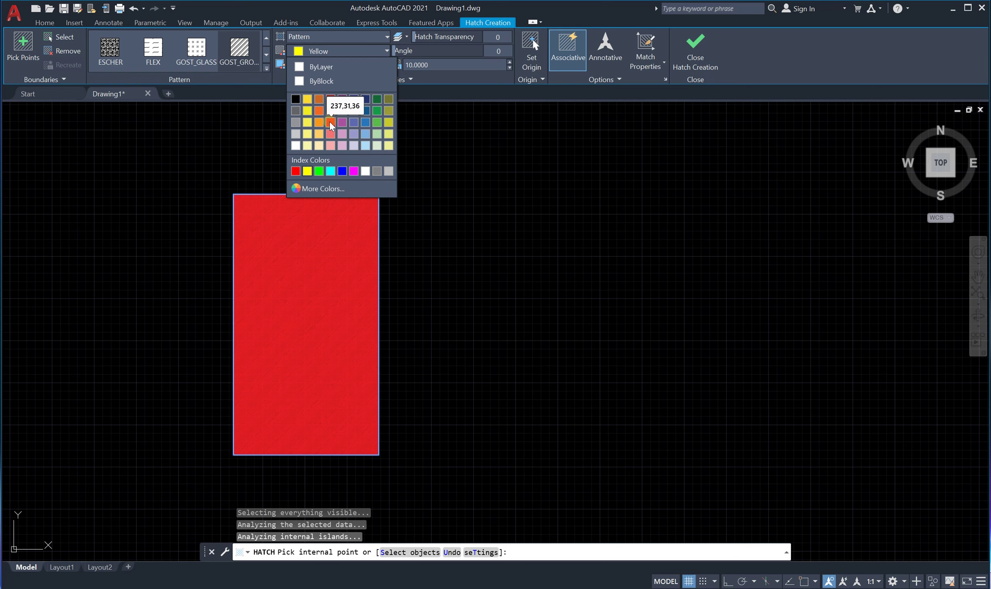
pyautogui.click(295, 171)
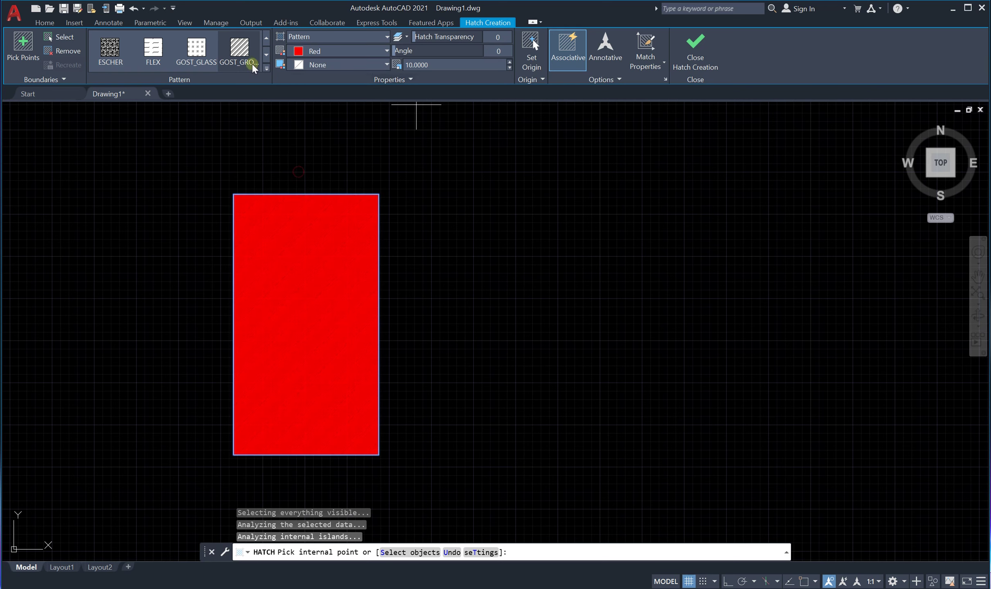
# Set the hatch pattern scale to 20 and finish creating the hatch.
pyautogui.click(428, 68)
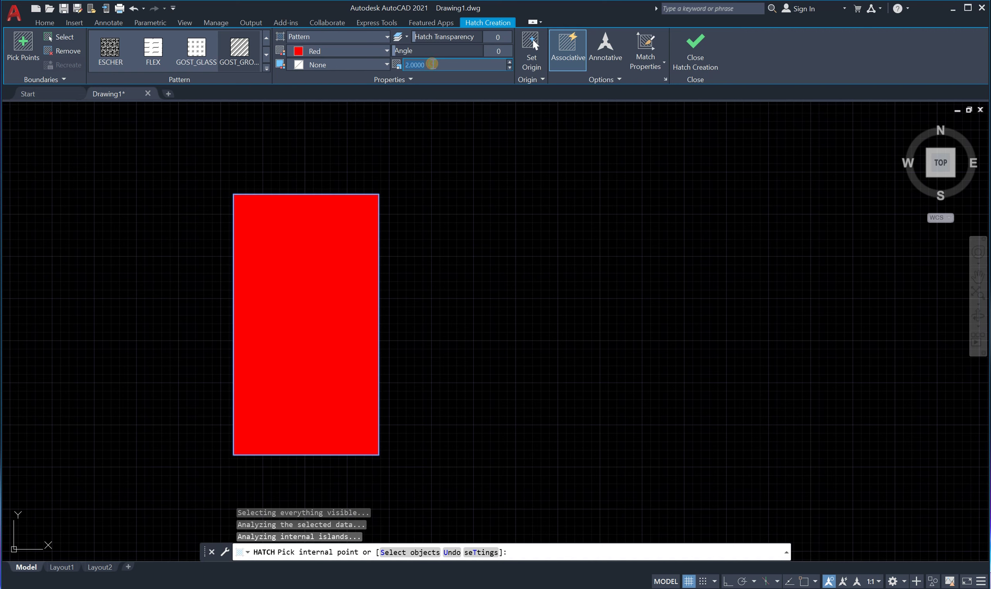
pyautogui.write('20')
pyautogui.press('Return')
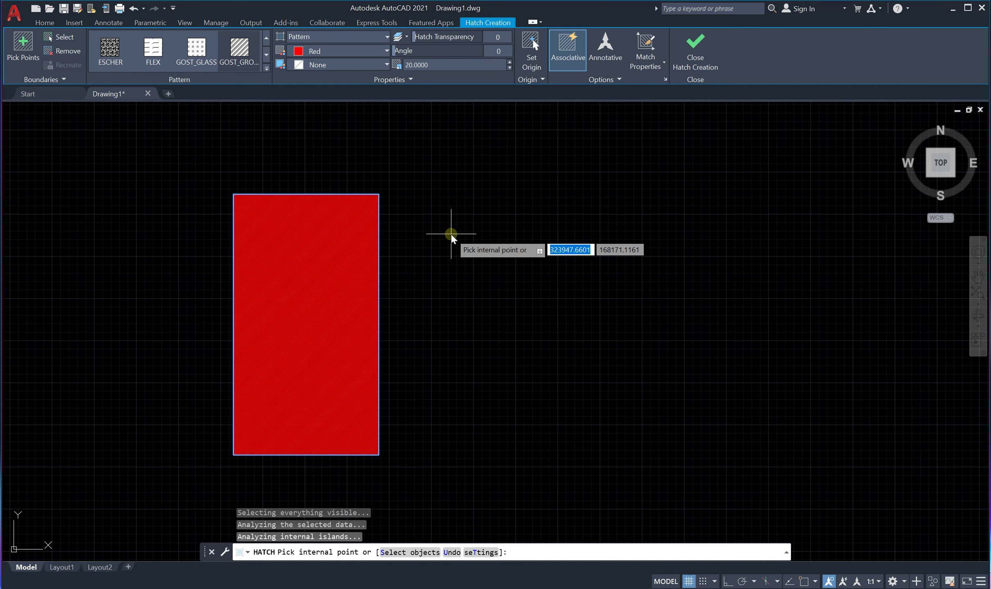
pyautogui.click(711, 62)
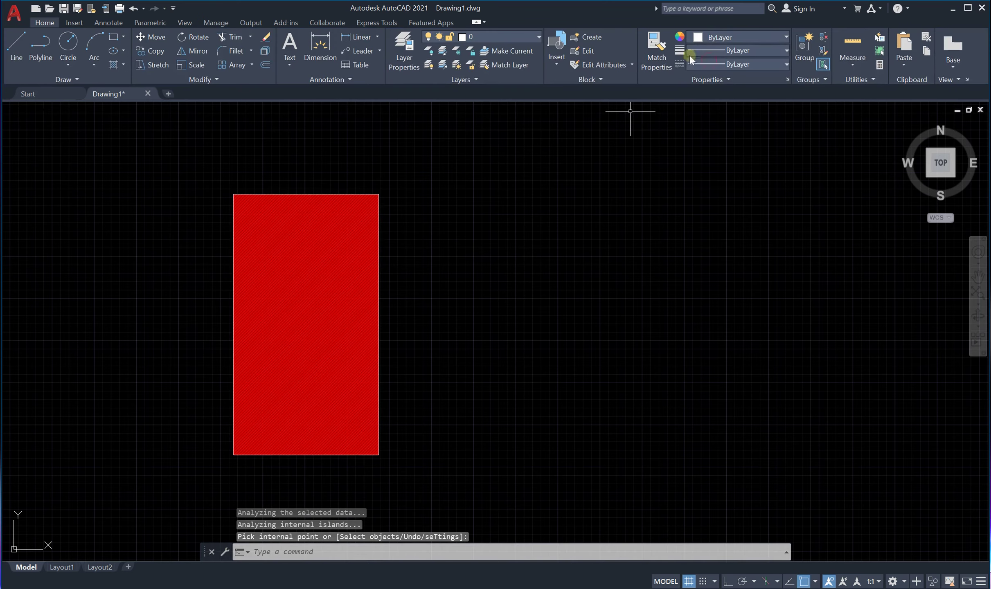
# Change the colour of the rectangle's hatch to white (255,255,255) and deselect it.
pyautogui.scroll(-4, 376, 277)
pyautogui.scroll(6, 353, 306)
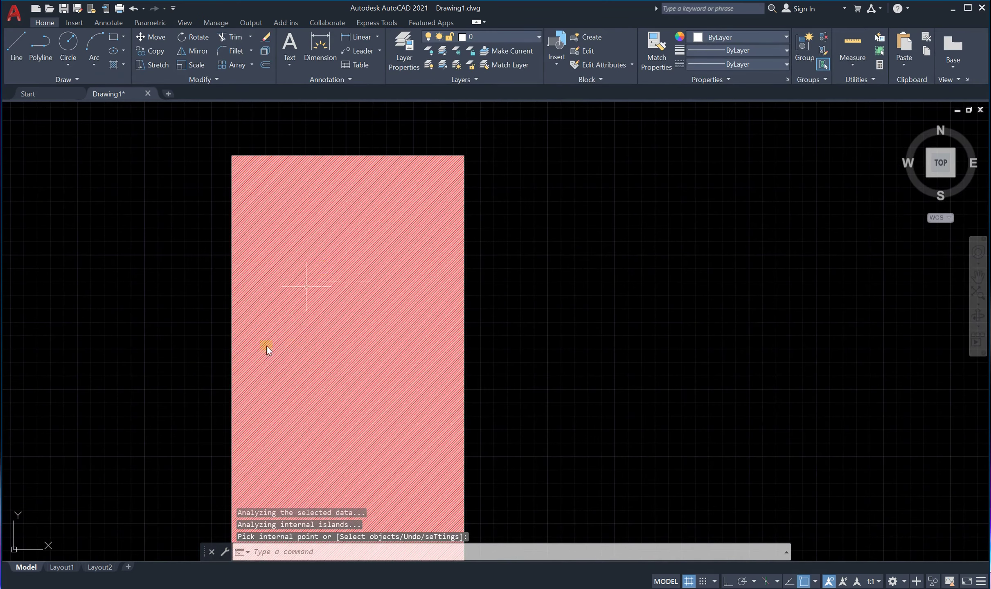
pyautogui.scroll(-4, 331, 372)
pyautogui.scroll(2, 290, 329)
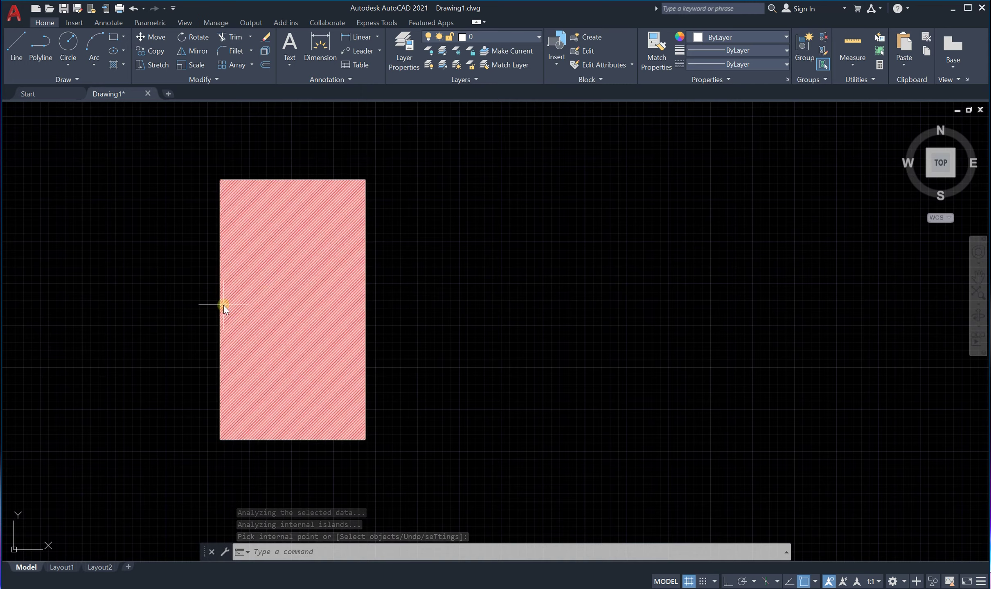
pyautogui.scroll(2, 224, 305)
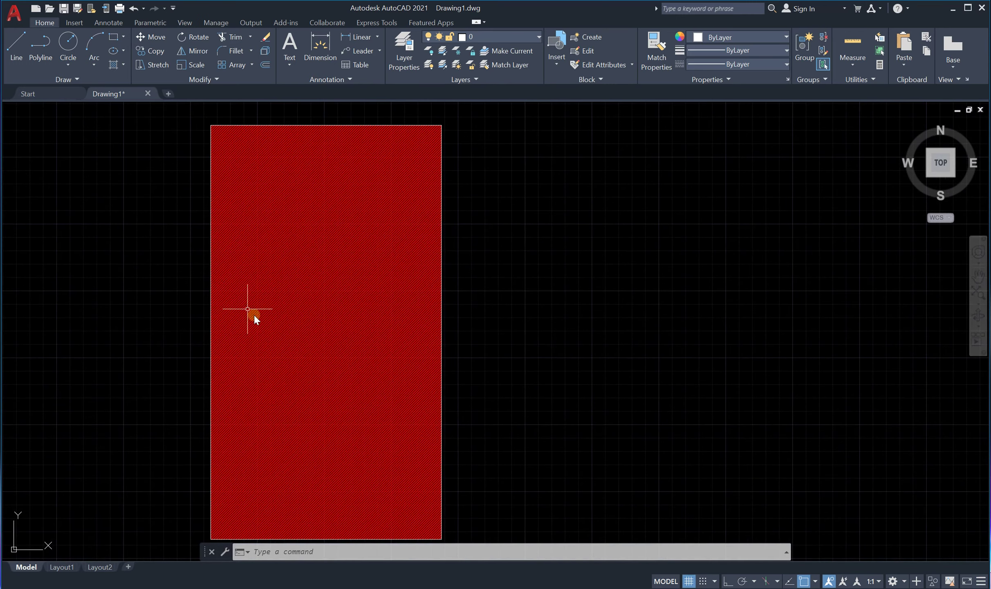
pyautogui.scroll(-2, 250, 247)
pyautogui.click(275, 264)
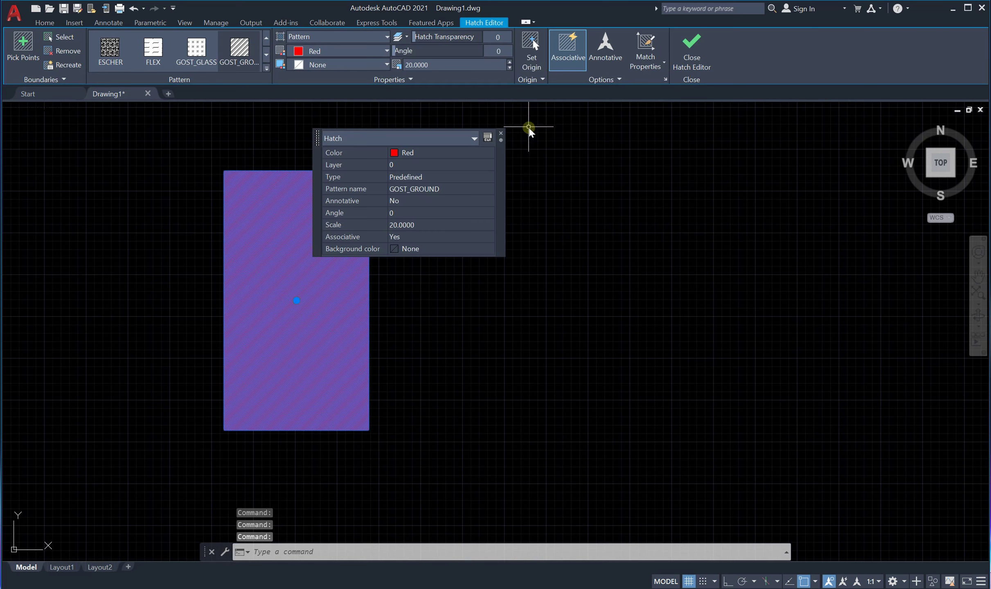
pyautogui.click(500, 133)
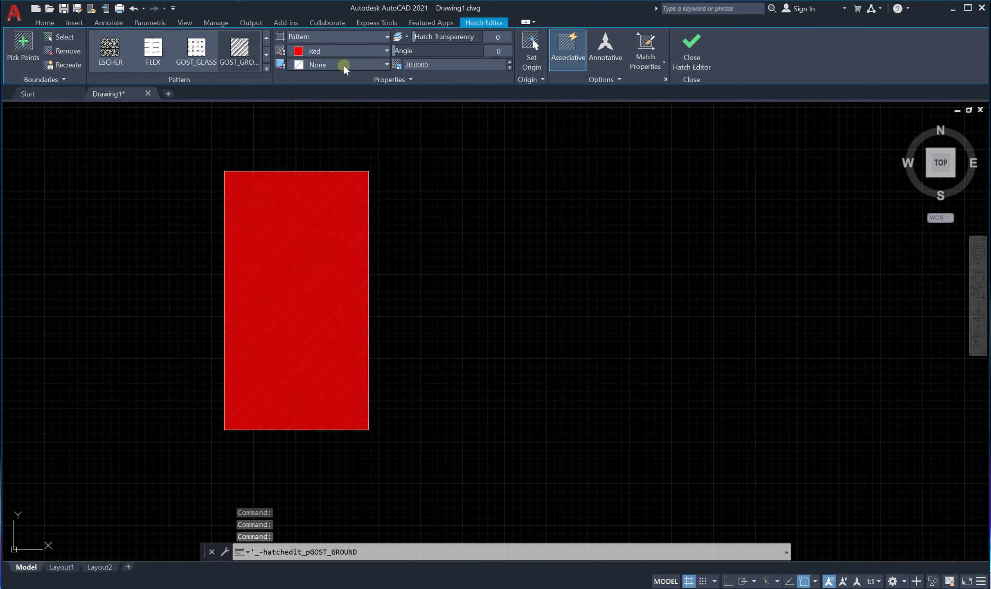
pyautogui.click(338, 50)
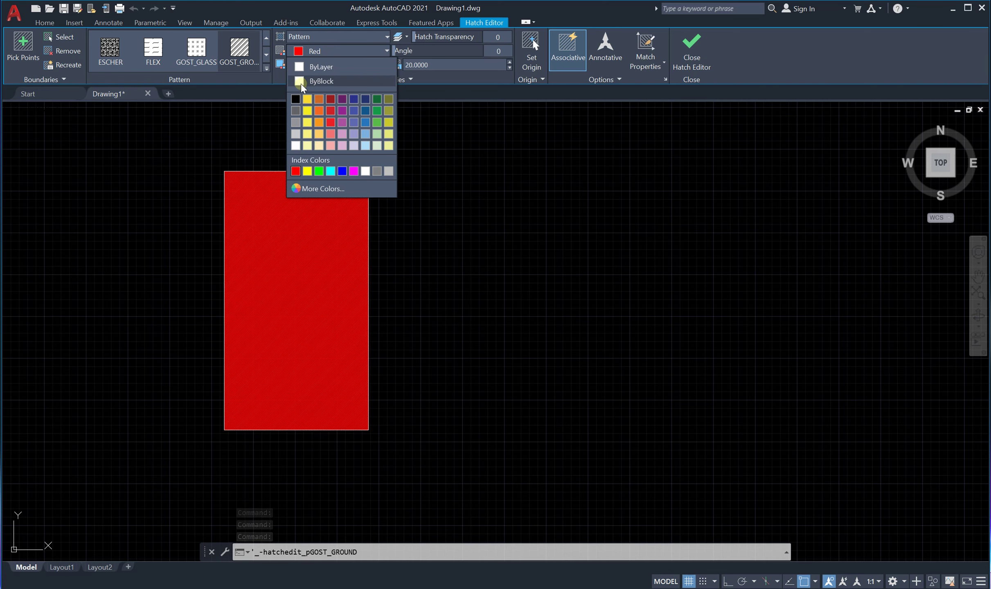
pyautogui.click(296, 145)
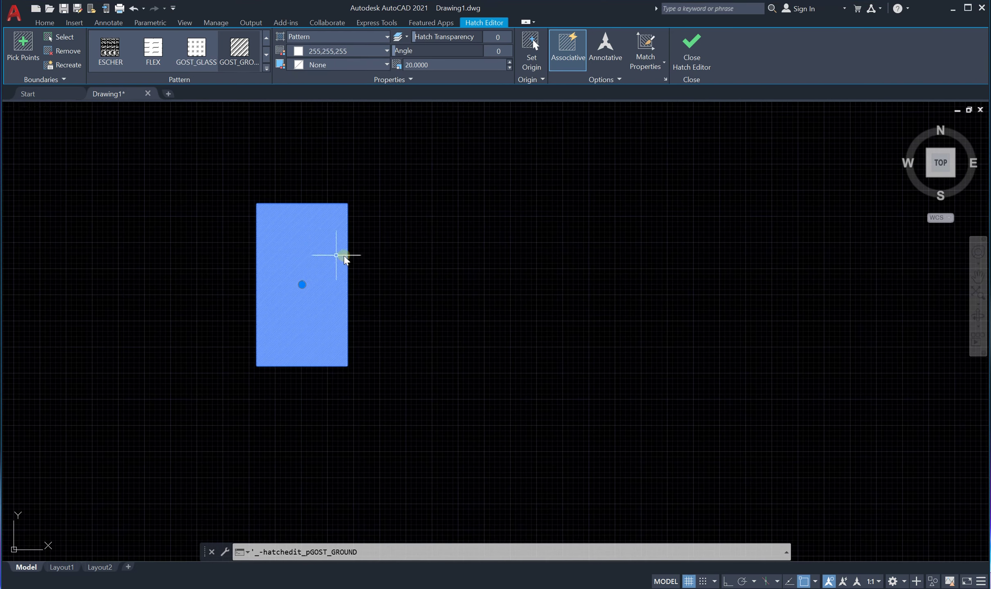
pyautogui.press('Escape')
# Draw a vertical line upward from the midpoint of the rectangle's top edge, with Ortho mode on.
pyautogui.scroll(-3, 429, 236)
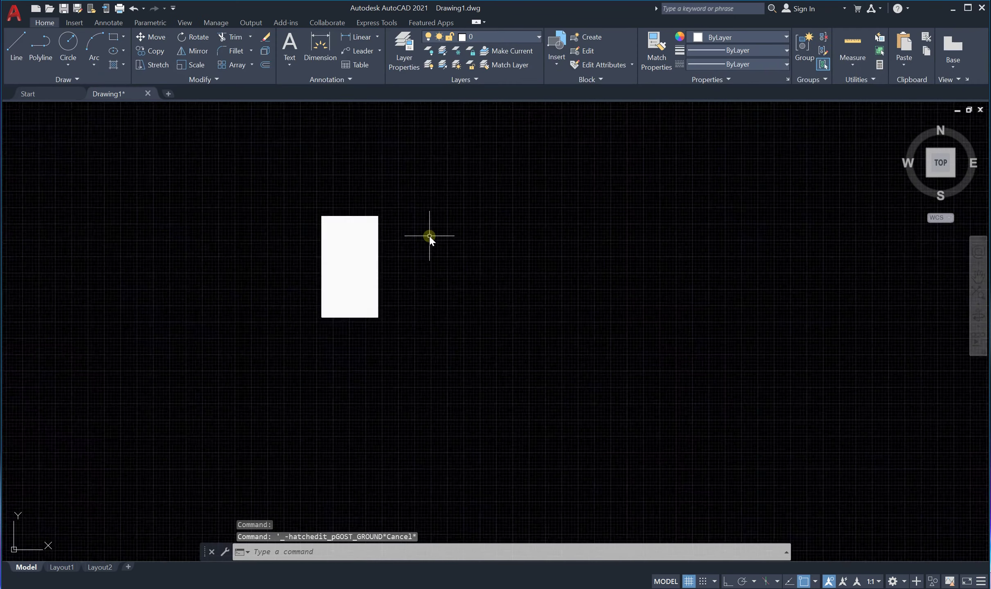
pyautogui.scroll(3, 360, 205)
pyautogui.scroll(4, 398, 301)
pyautogui.scroll(-4, 396, 303)
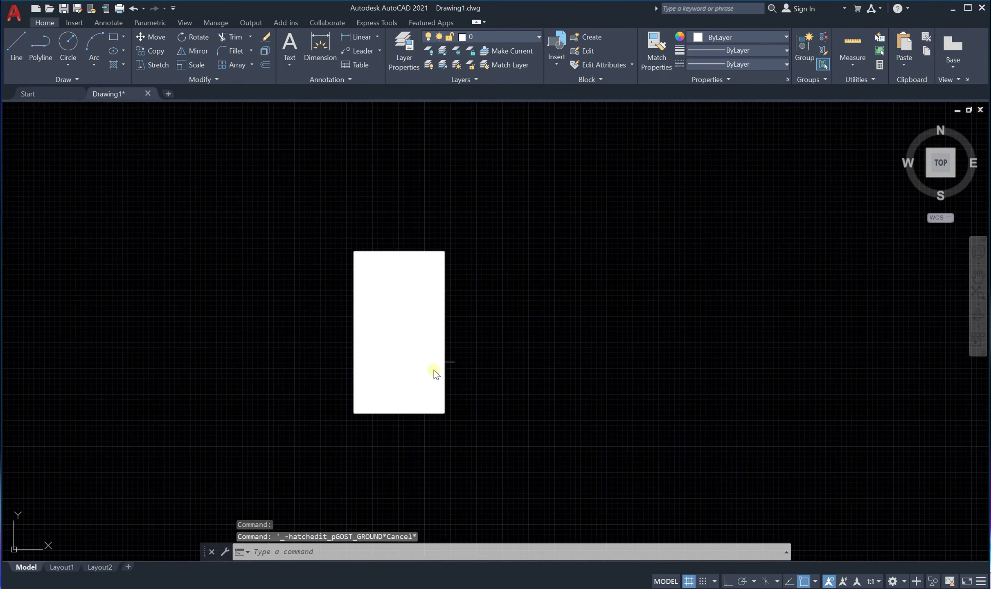
pyautogui.scroll(2, 434, 370)
pyautogui.scroll(-3, 354, 225)
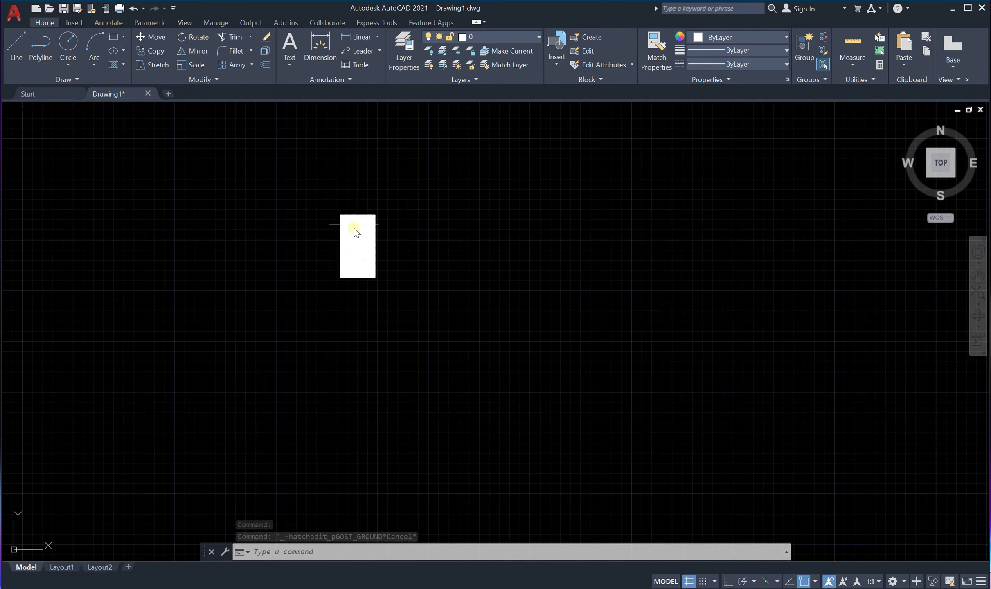
pyautogui.scroll(3, 347, 206)
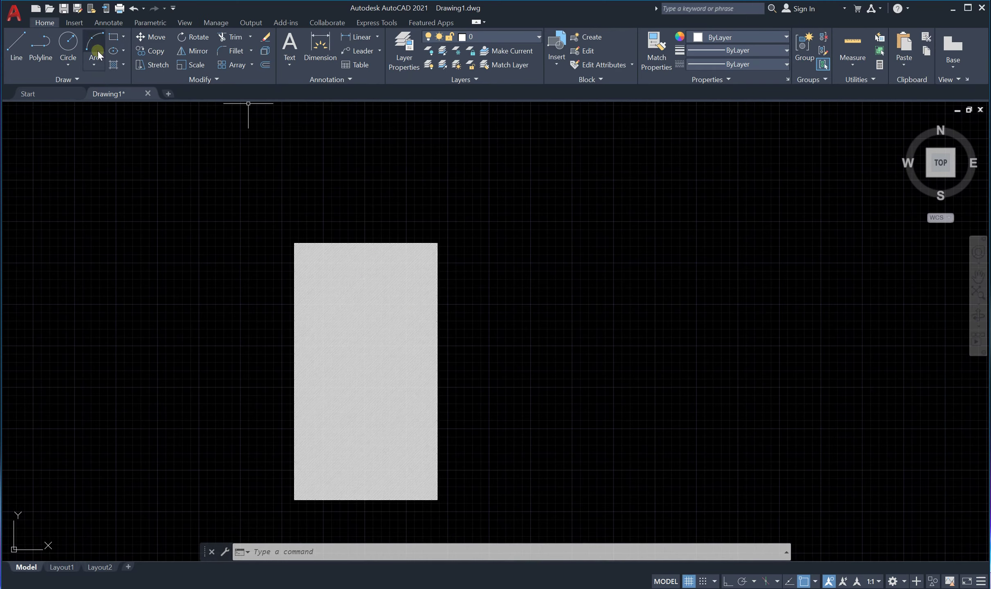
pyautogui.click(14, 50)
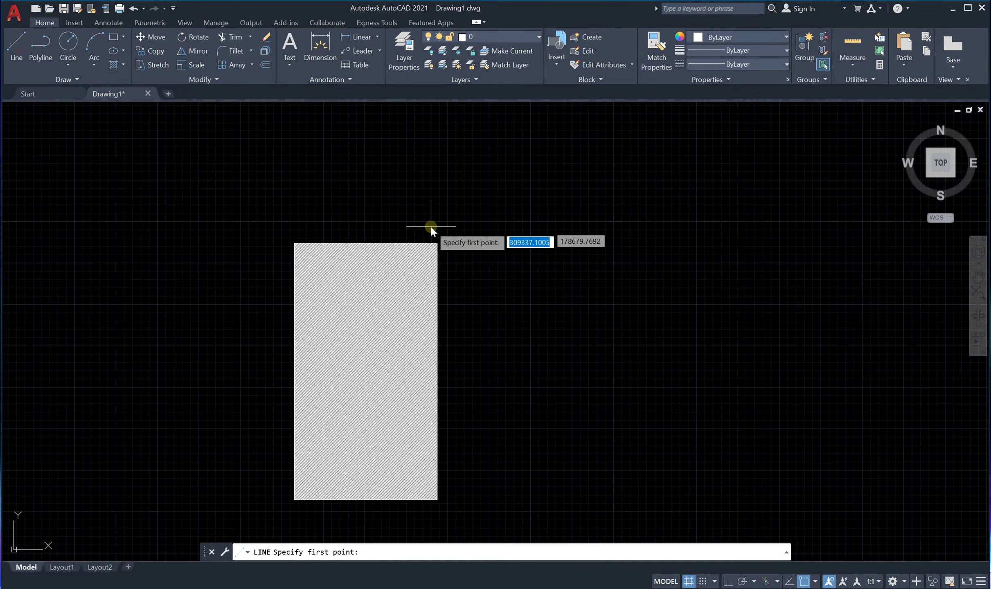
pyautogui.click(366, 243)
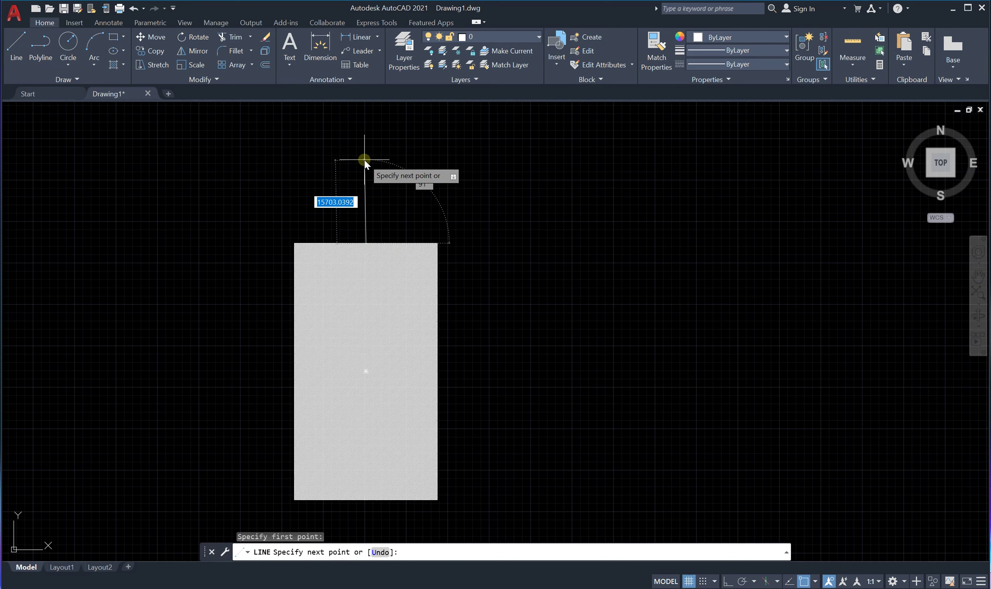
pyautogui.press('F8')
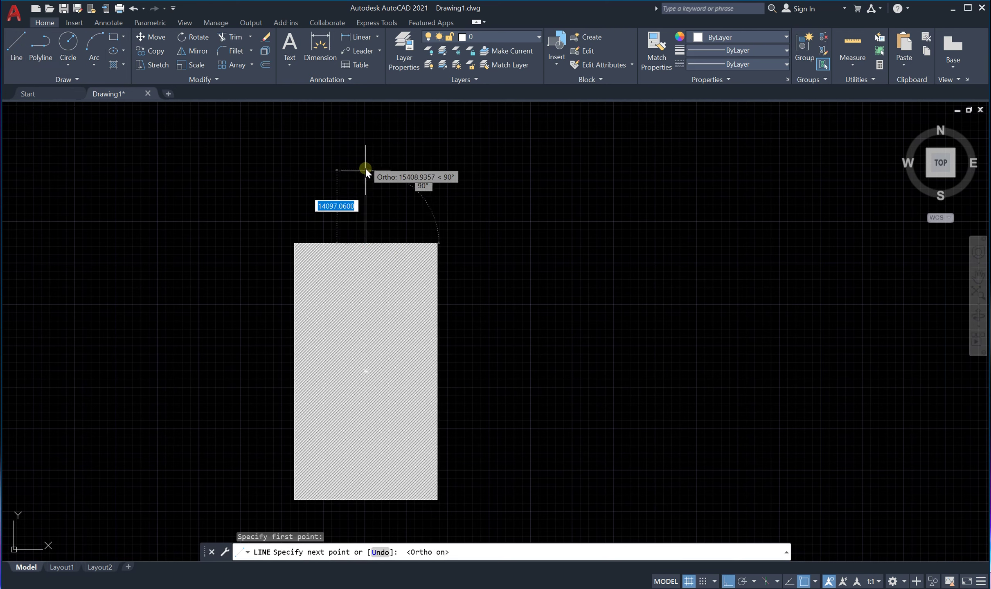
pyautogui.click(365, 154)
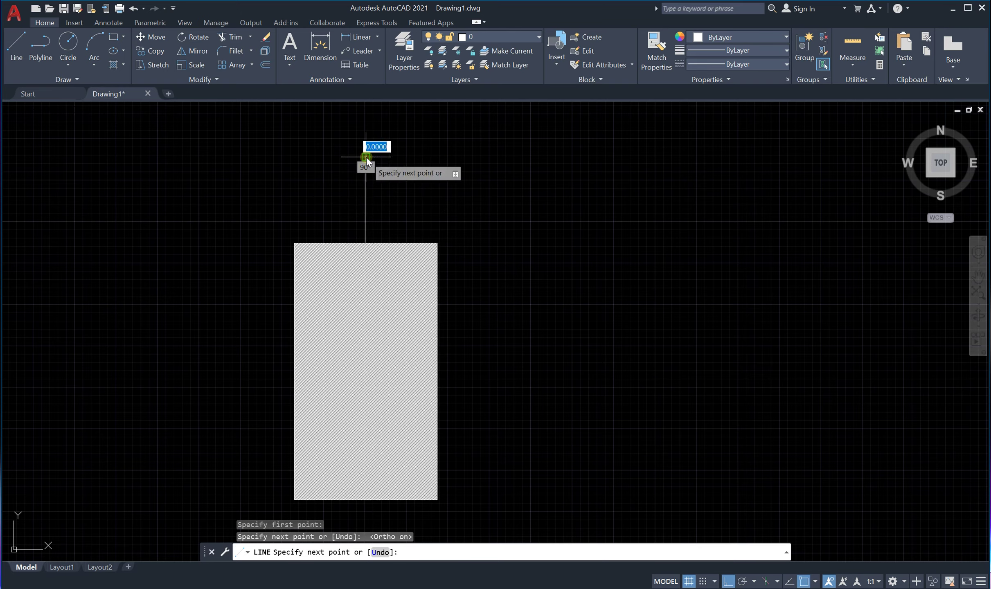
# Add a slanted segment going up and left from the vertical line's upper end with Ortho off, and end the line.
pyautogui.scroll(-4, 348, 210)
pyautogui.scroll(6, 351, 186)
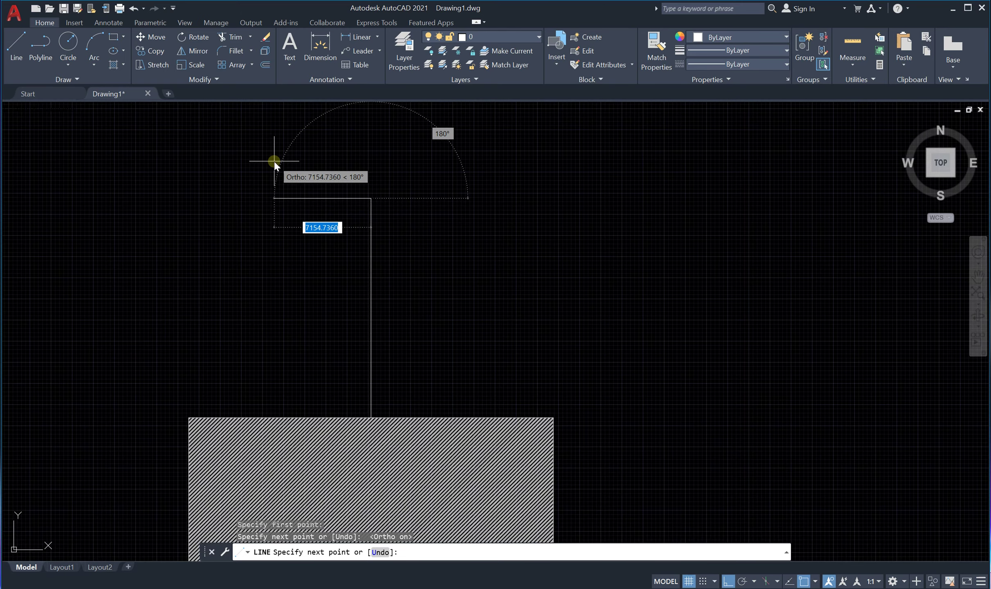
pyautogui.press('F8')
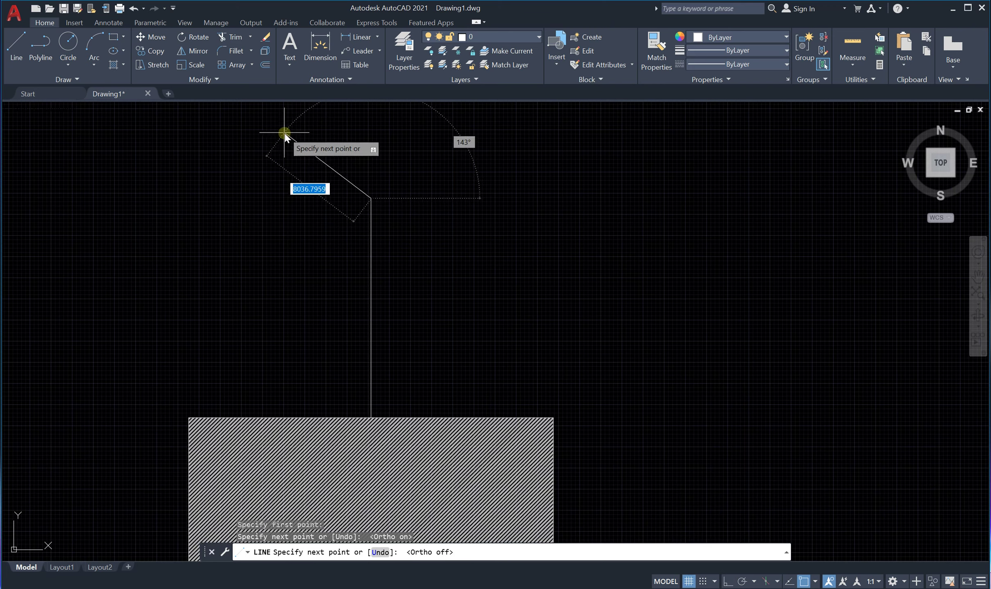
pyautogui.scroll(-6, 273, 130)
pyautogui.click(266, 112)
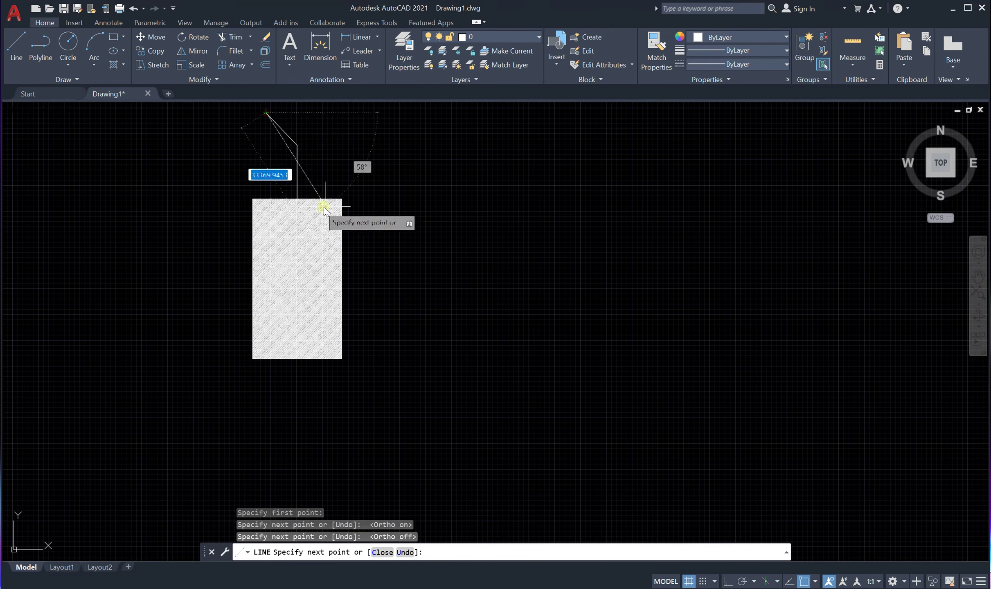
pyautogui.press('Escape')
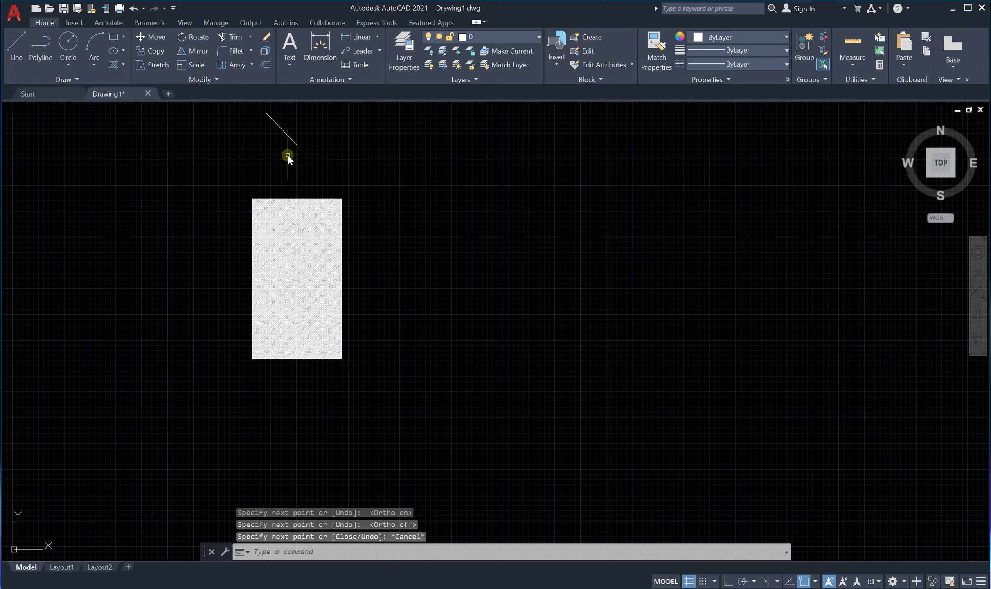
pyautogui.scroll(-8, 290, 153)
pyautogui.scroll(5, 254, 217)
pyautogui.scroll(-5, 255, 198)
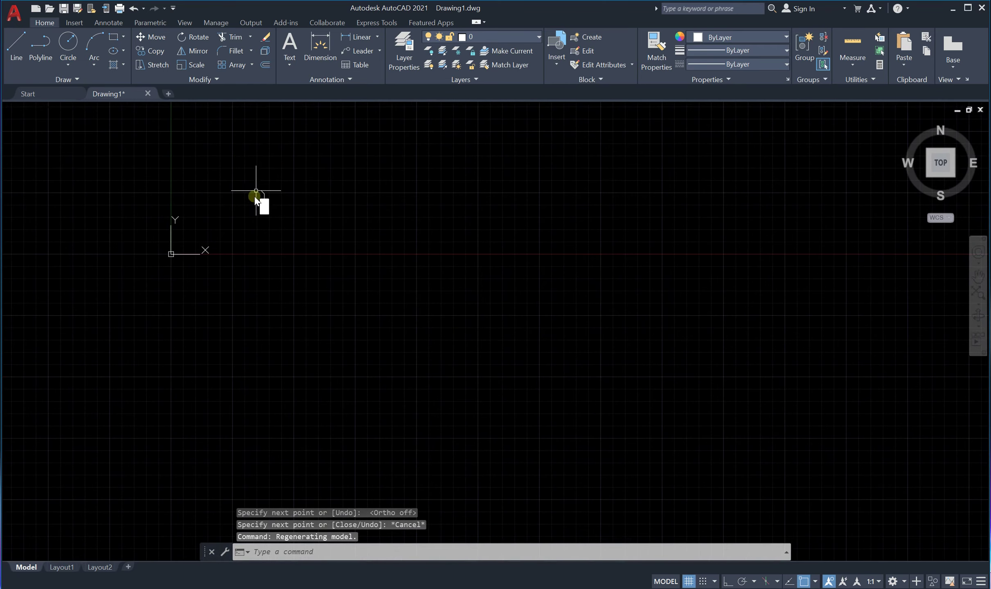
pyautogui.scroll(6, 255, 197)
pyautogui.scroll(2, 239, 321)
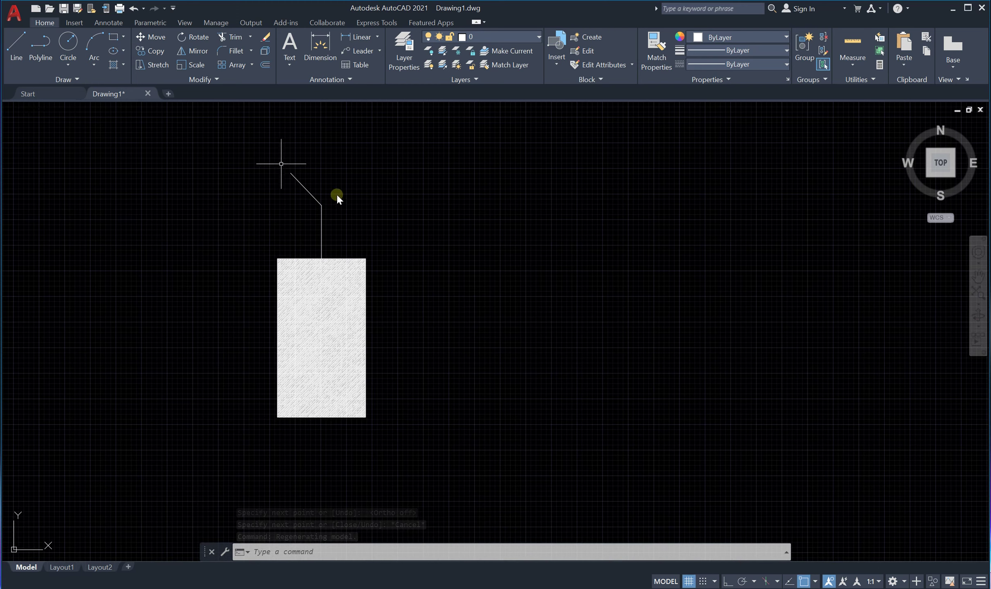
pyautogui.scroll(-2, 201, 324)
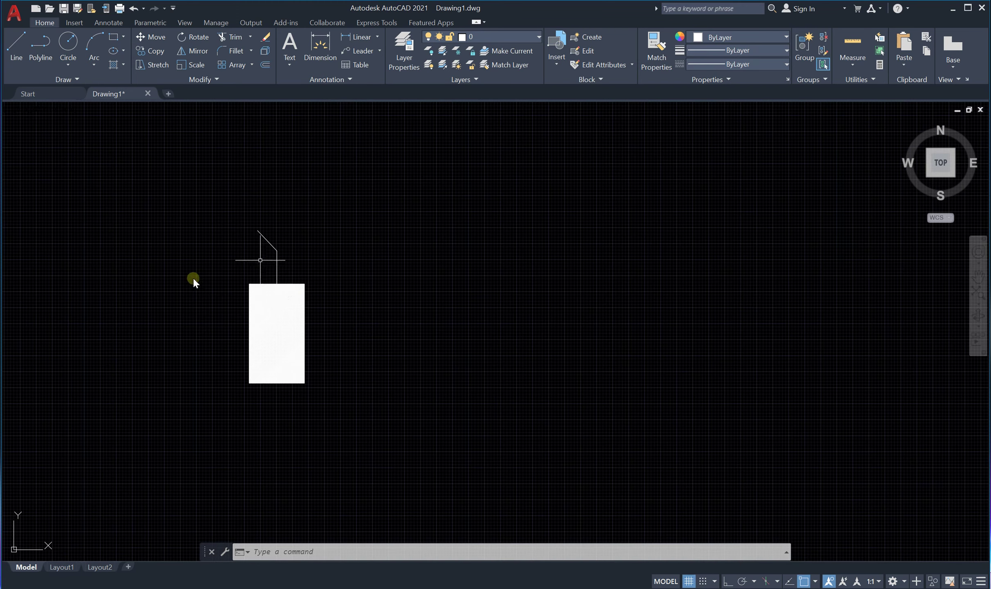
pyautogui.scroll(2, 238, 344)
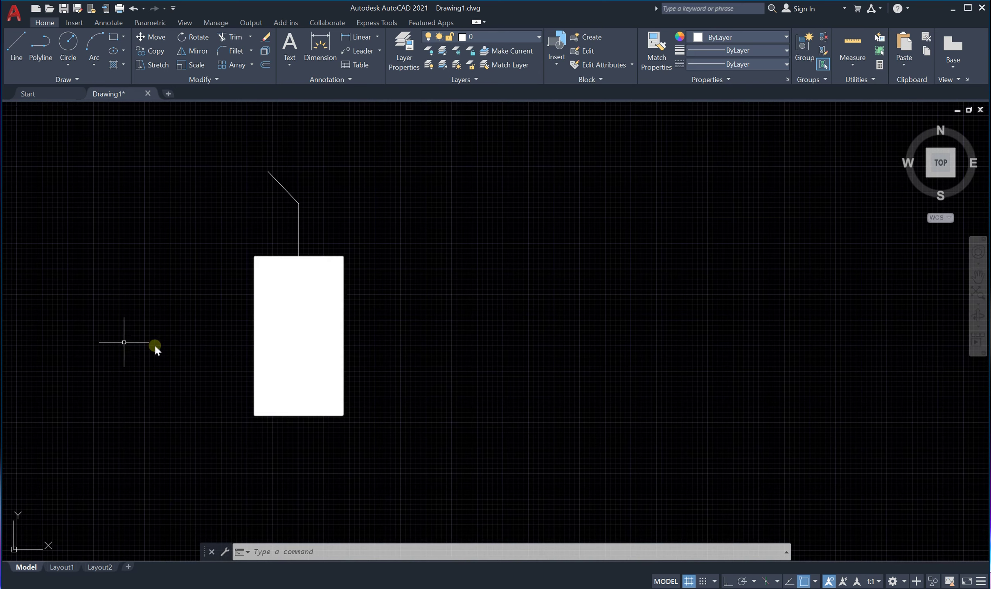
# Examine the finished symbol at several zoom levels and check it as one window selection of all its objects.
pyautogui.scroll(-4, 154, 344)
pyautogui.scroll(-2, 335, 332)
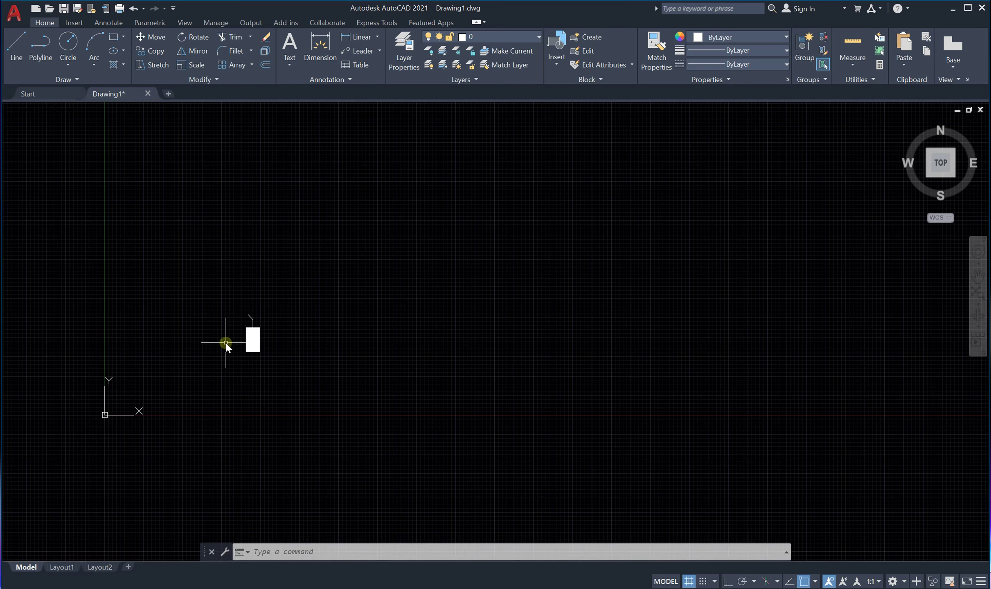
pyautogui.scroll(4, 226, 343)
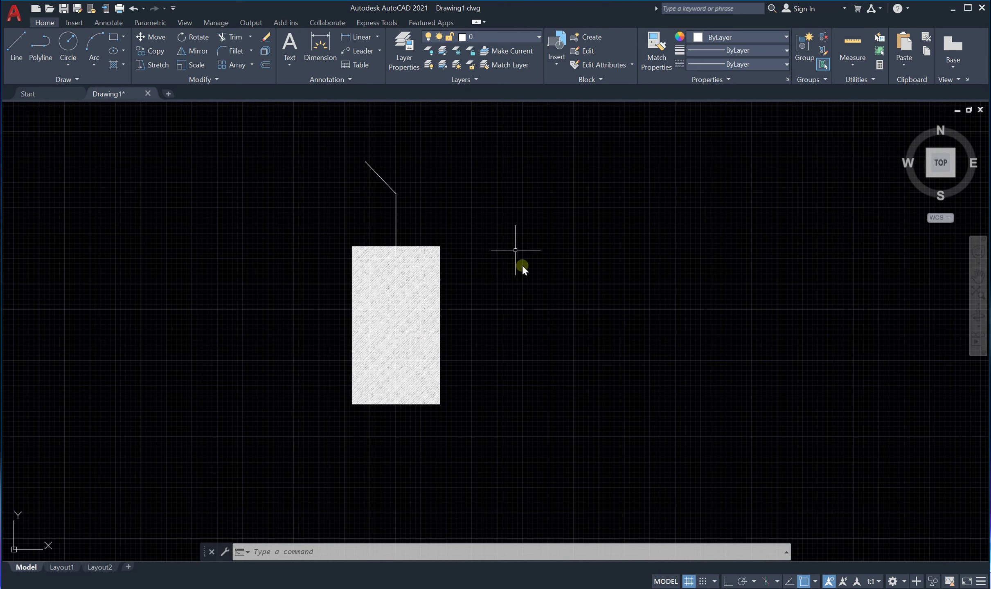
pyautogui.scroll(-6, 258, 301)
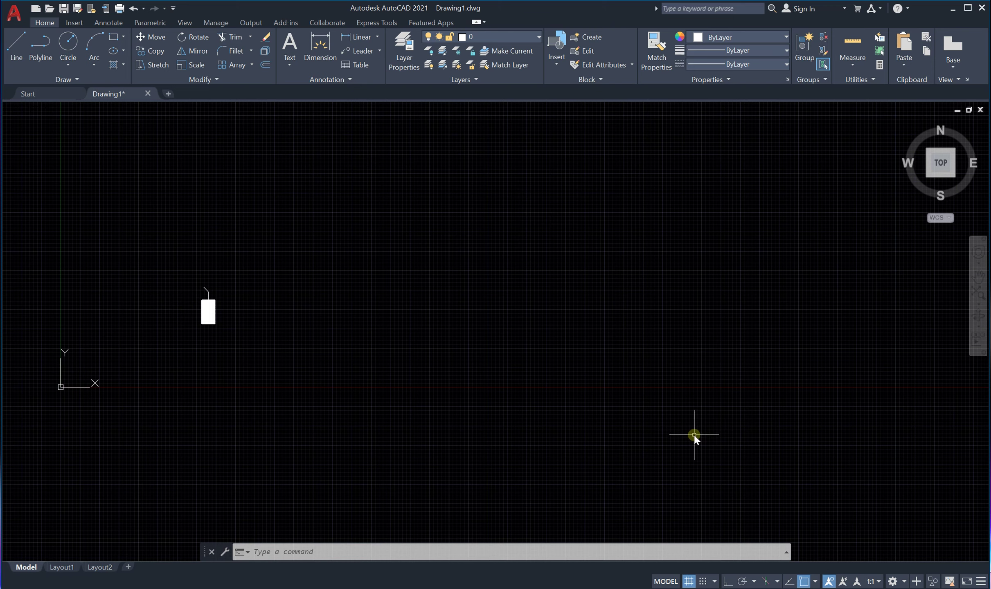
pyautogui.scroll(3, 184, 291)
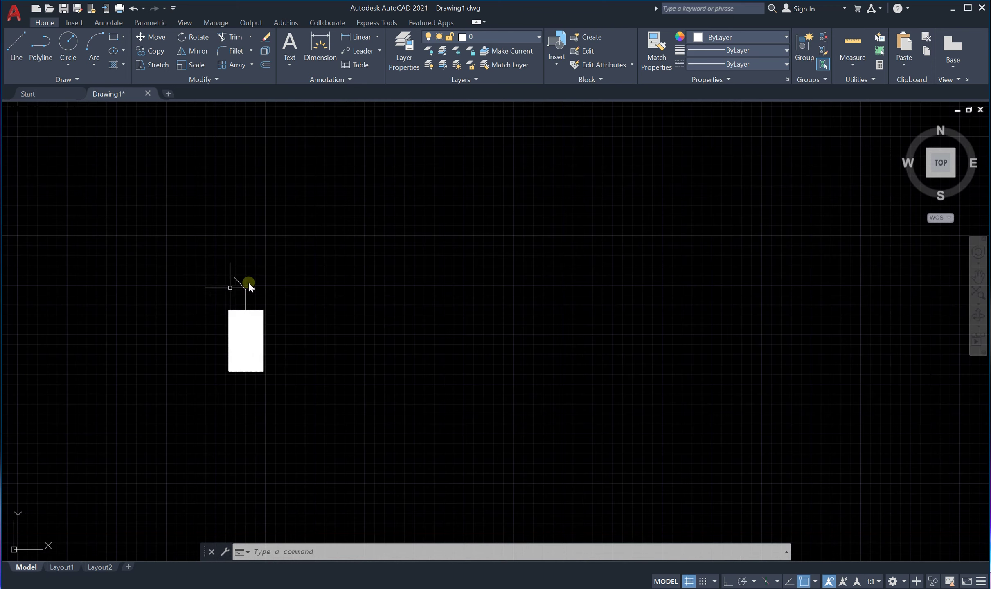
pyautogui.click(357, 192)
pyautogui.click(197, 390)
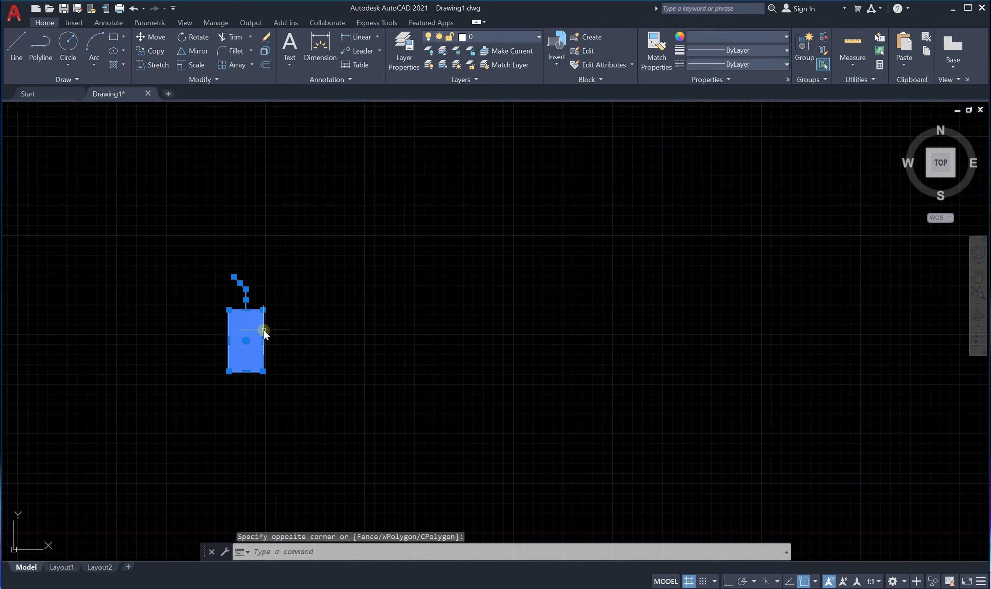
pyautogui.press('Escape')
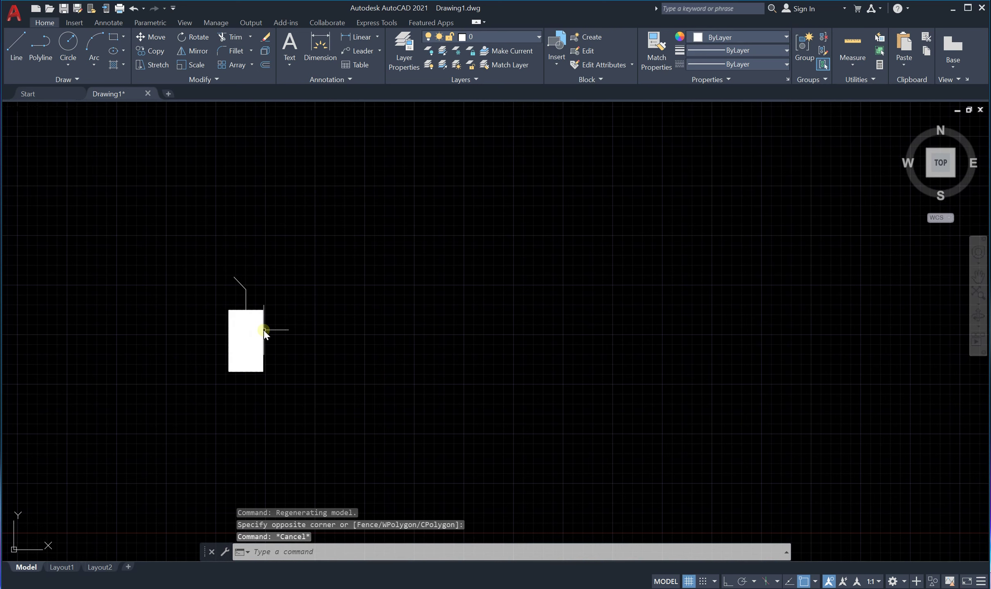
# Check the slanted line, vertical line, hatch and rectangle outline by selecting each one individually, and clear the selection.
pyautogui.scroll(4, 209, 304)
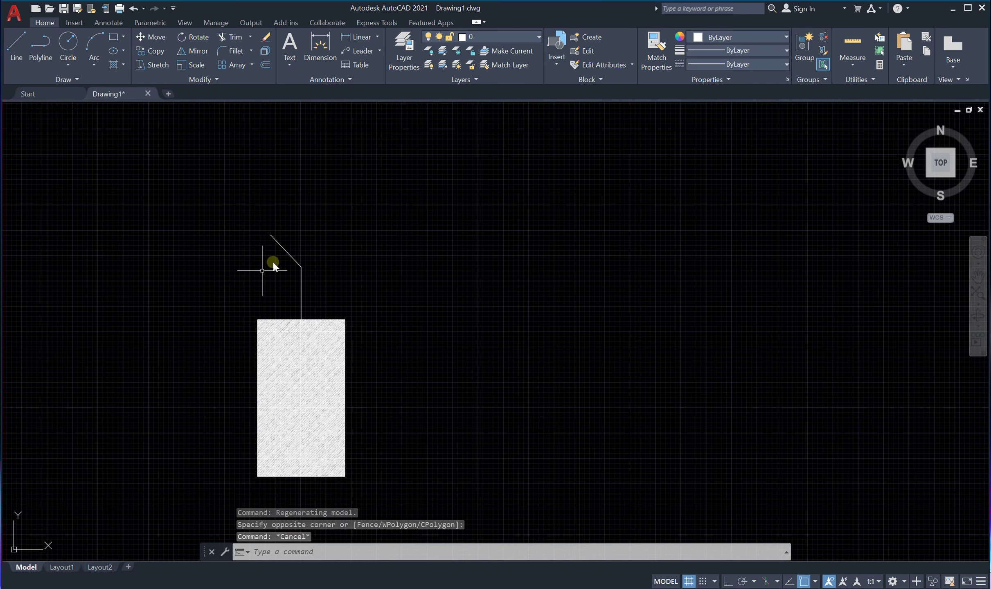
pyautogui.click(279, 244)
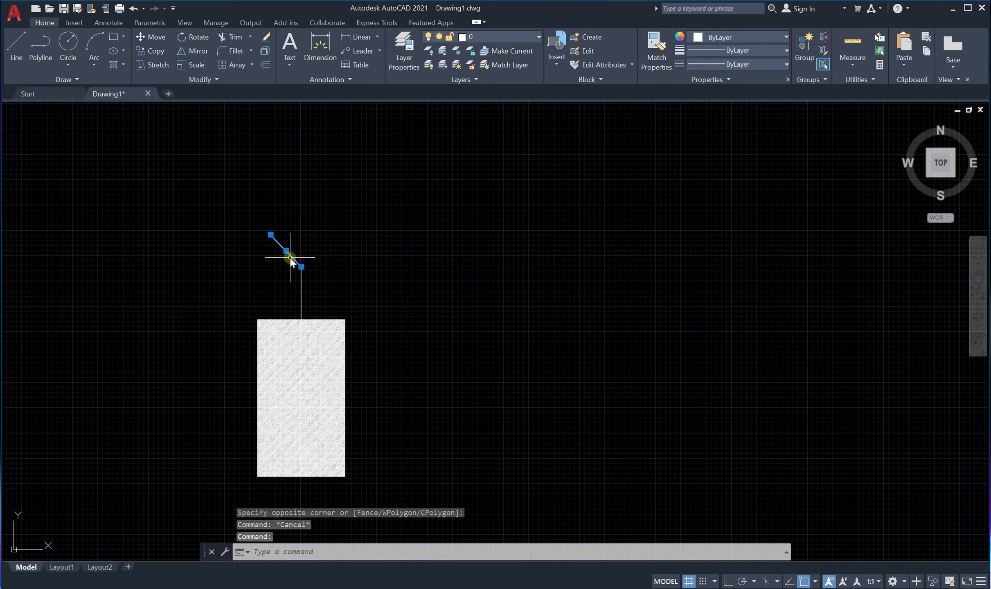
pyautogui.click(301, 304)
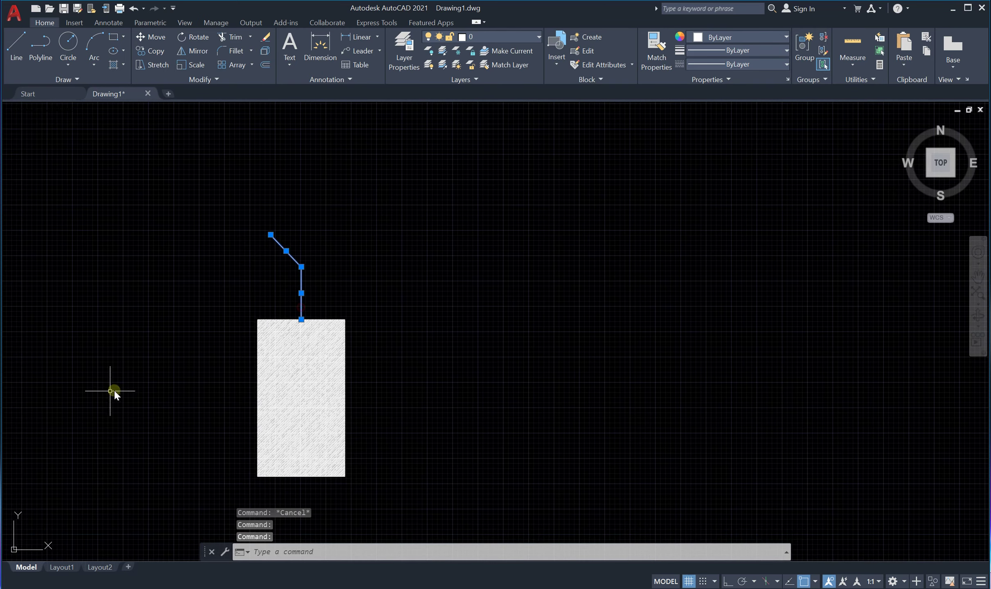
pyautogui.click(321, 369)
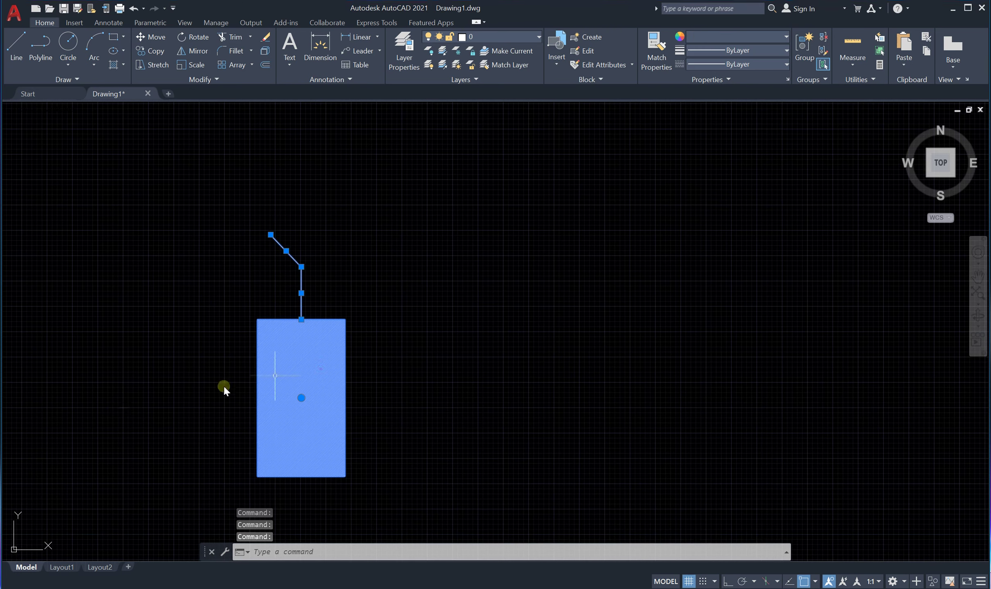
pyautogui.click(255, 414)
pyautogui.click(259, 424)
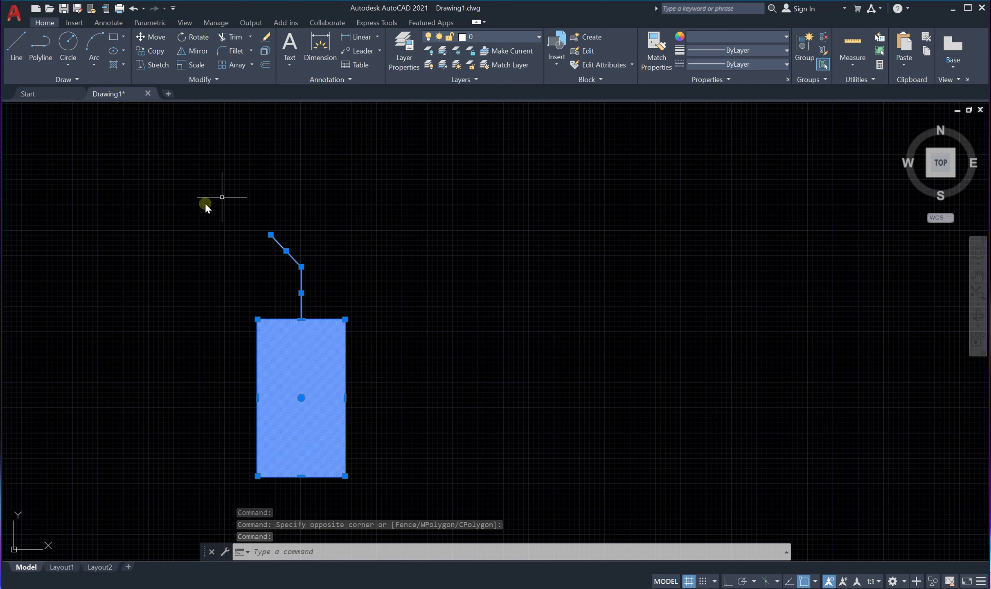
pyautogui.press('Escape')
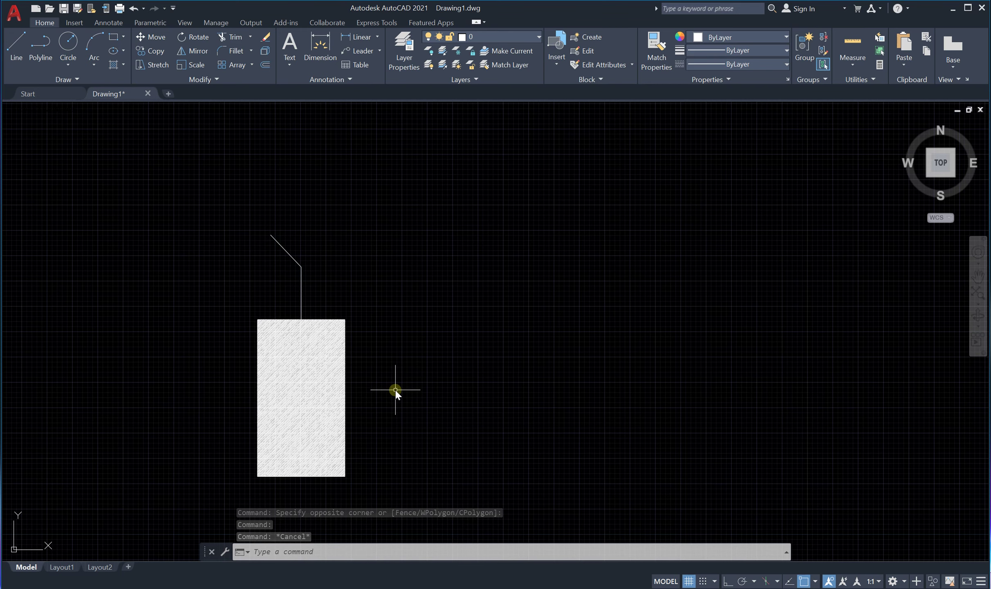
pyautogui.scroll(-4, 311, 342)
pyautogui.scroll(4, 311, 345)
pyautogui.scroll(-4, 312, 343)
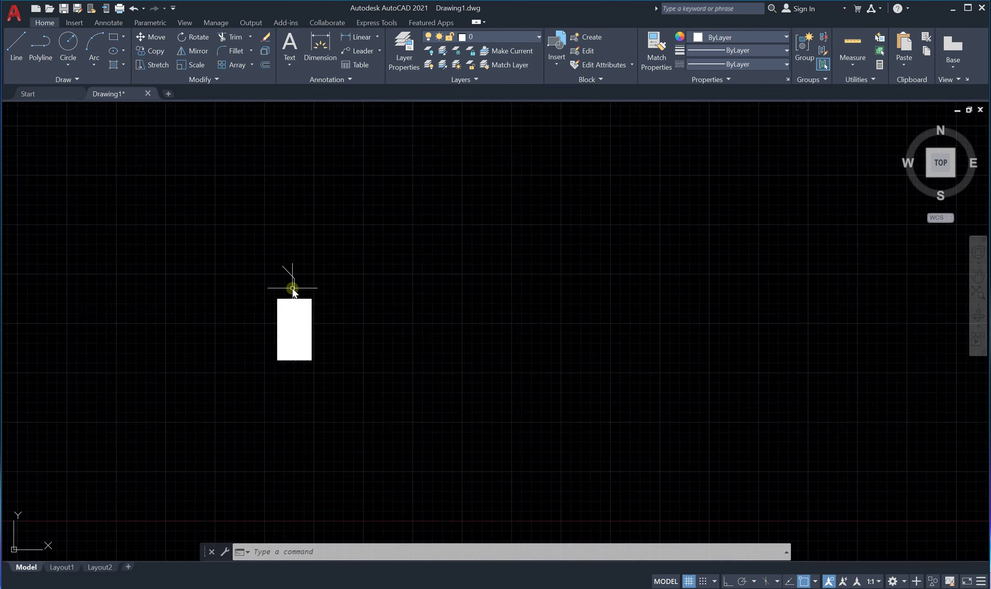
pyautogui.scroll(2, 290, 283)
pyautogui.write('B')
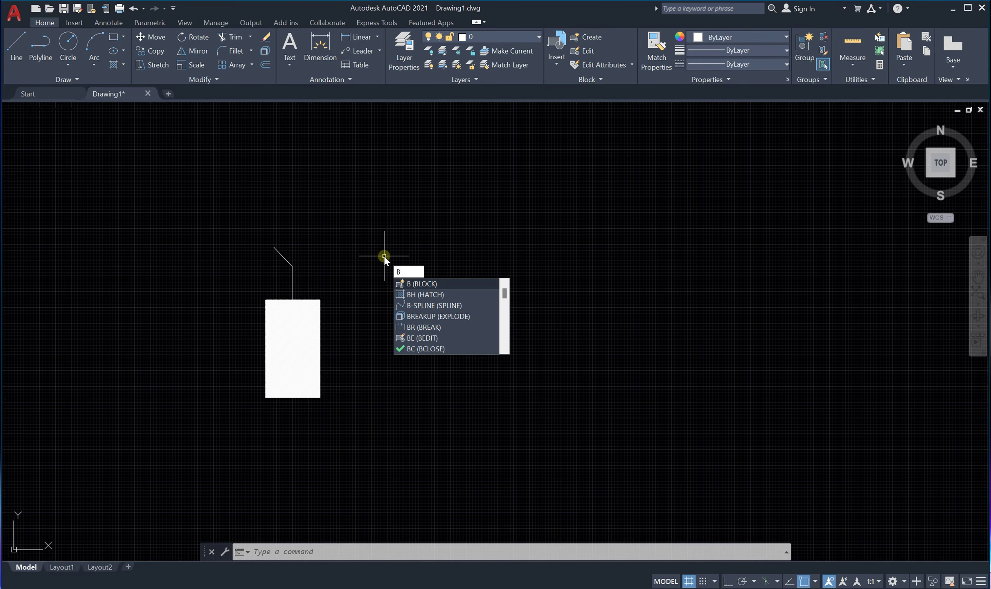
pyautogui.press('Return')
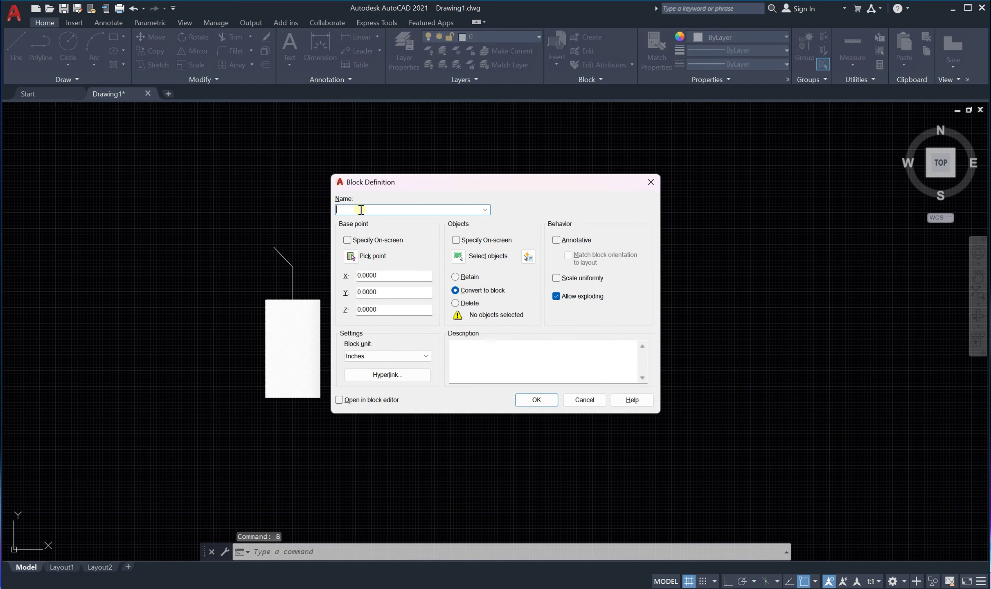
pyautogui.click(584, 400)
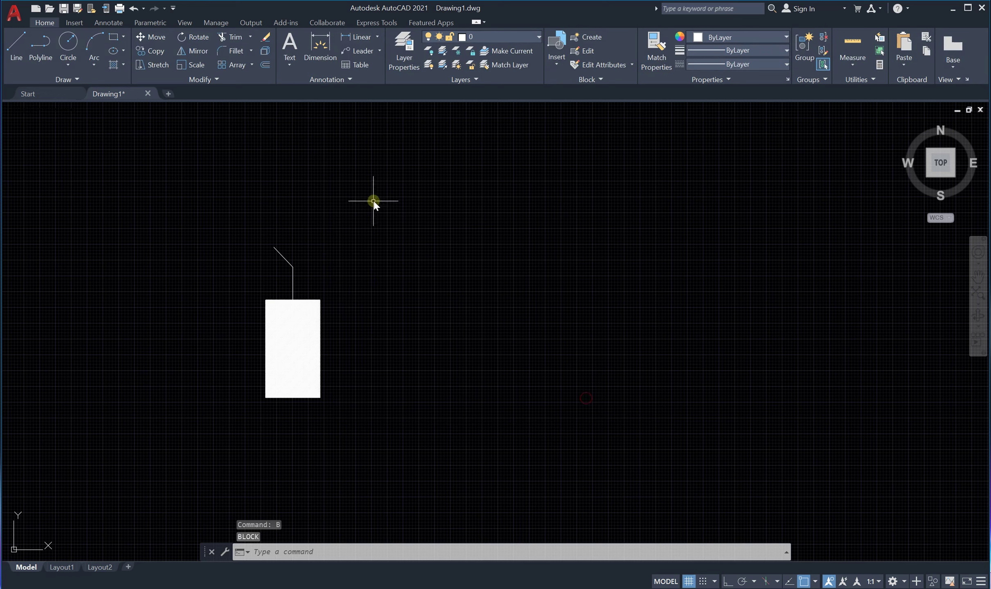
# Start a block definition from the rectangle, its hatch and both lines, and name the block E.H.O.
pyautogui.click(373, 200)
pyautogui.click(161, 436)
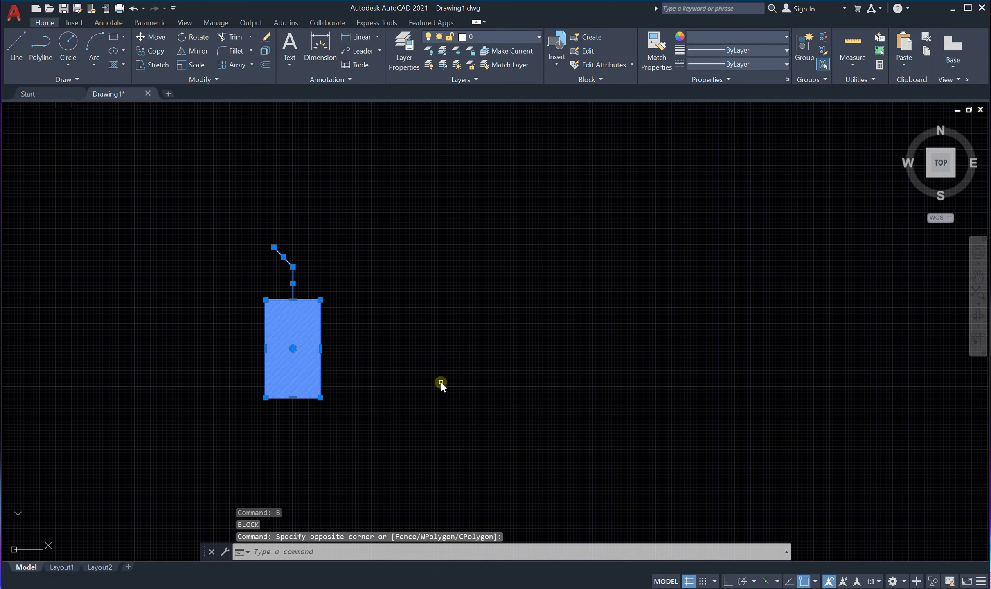
pyautogui.write('B')
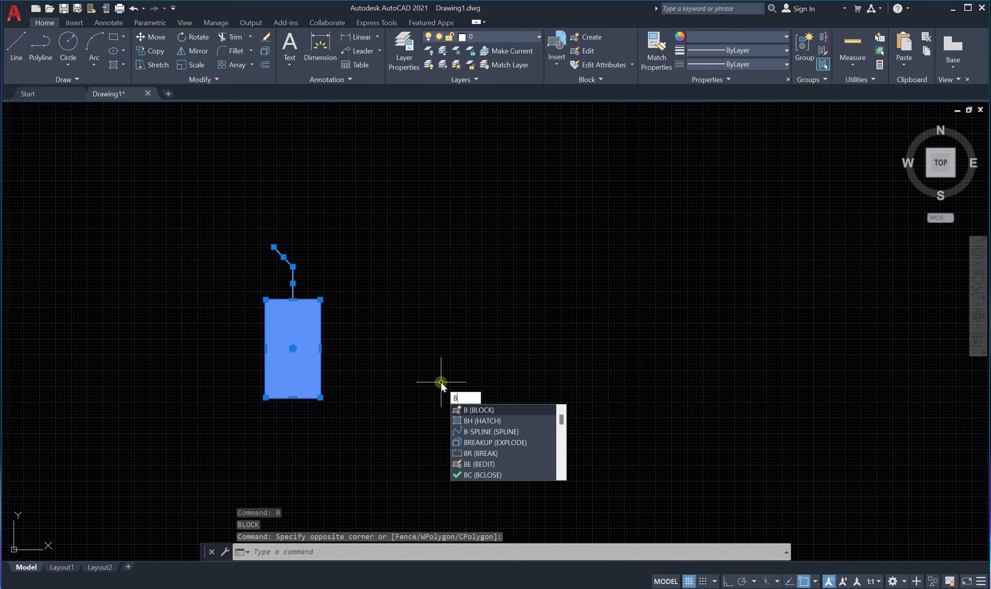
pyautogui.press('Return')
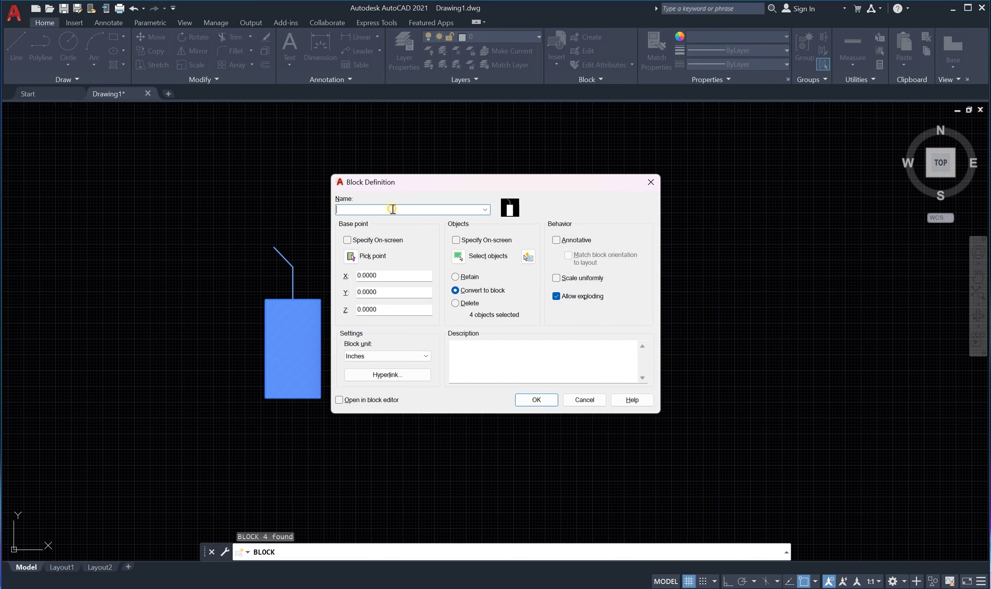
pyautogui.press('capslock')
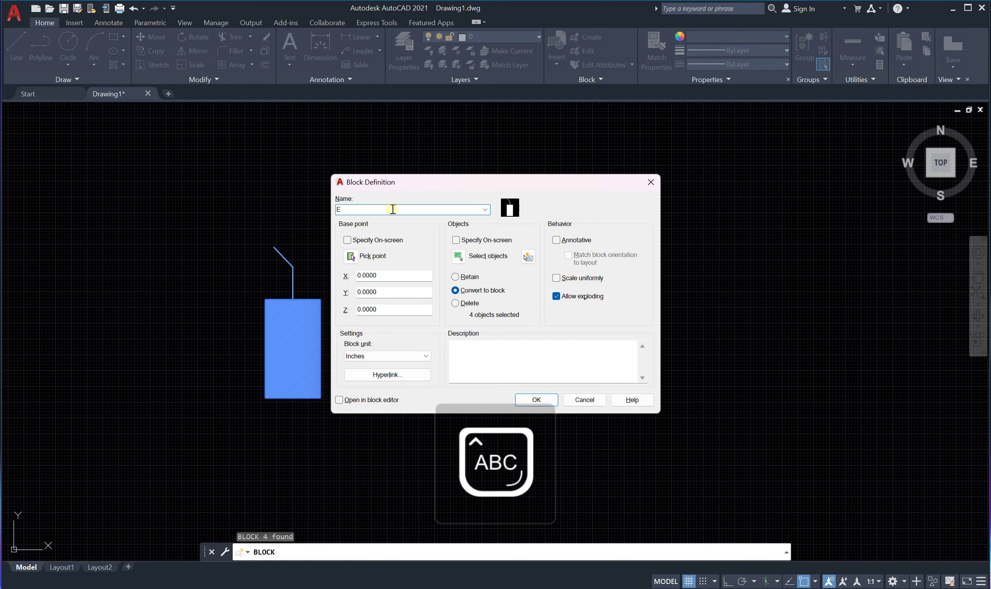
pyautogui.press('capslock')
pyautogui.write('.H.')
pyautogui.press('capslock')
pyautogui.press('capslock')
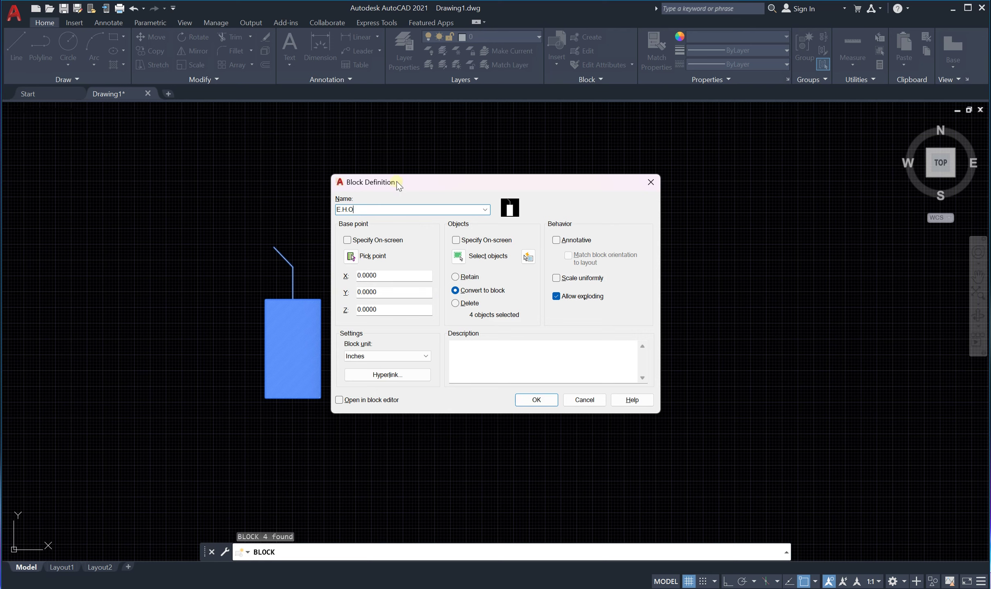
# Set the block's base point at the centre of the rectangle and create the block.
pyautogui.click(352, 257)
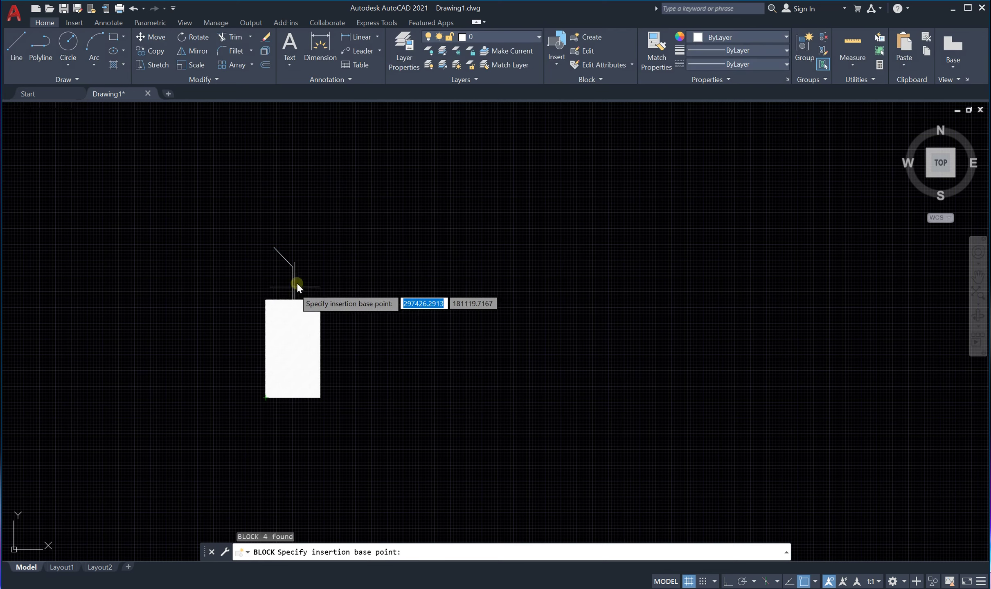
pyautogui.click(292, 348)
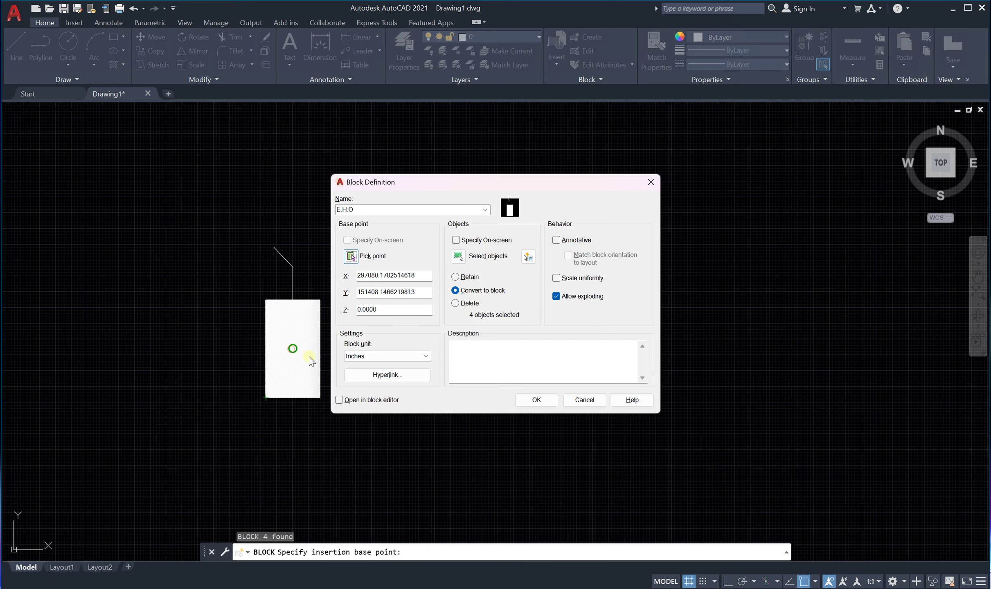
pyautogui.click(536, 400)
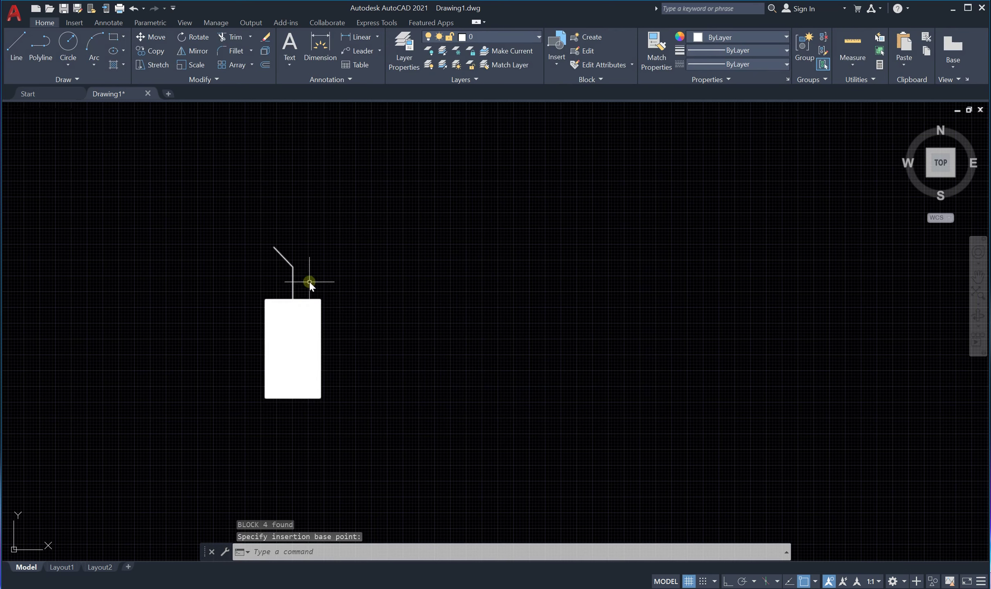
# Move the E.H.O block by its centre grip, finally placing it slightly up and left of its original position, and deselect it.
pyautogui.scroll(-2, 247, 336)
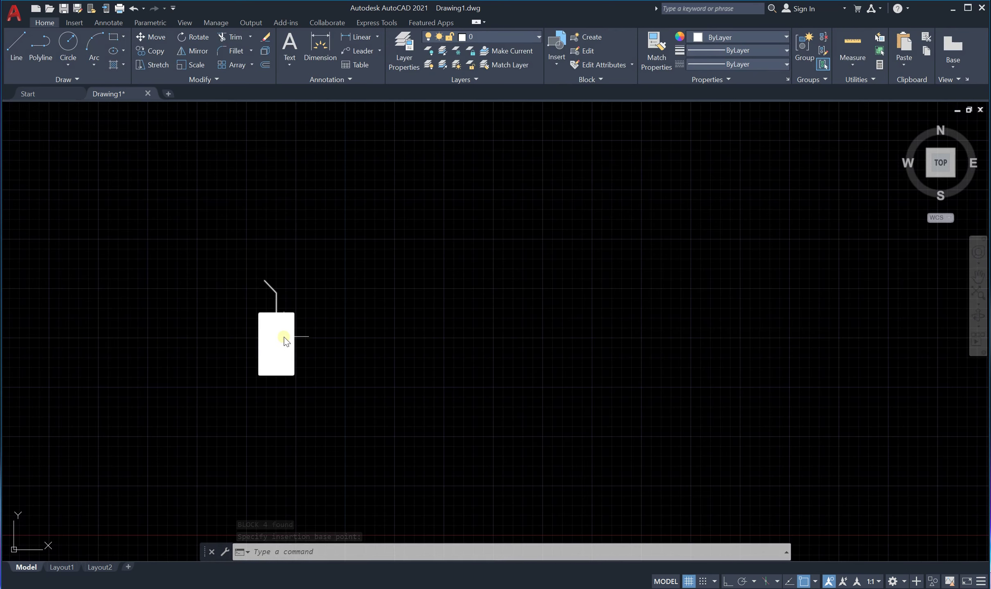
pyautogui.click(280, 340)
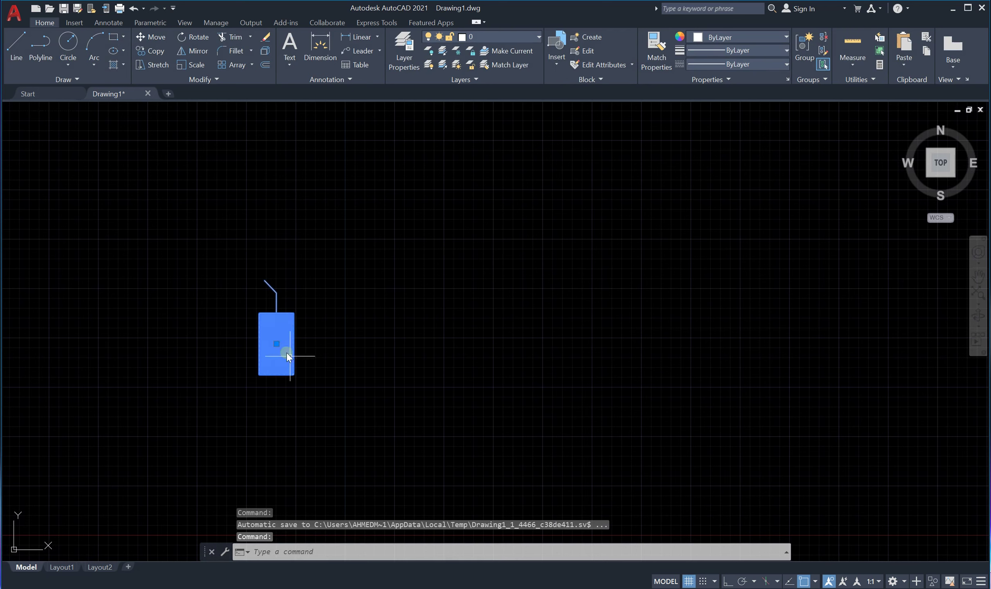
pyautogui.click(277, 344)
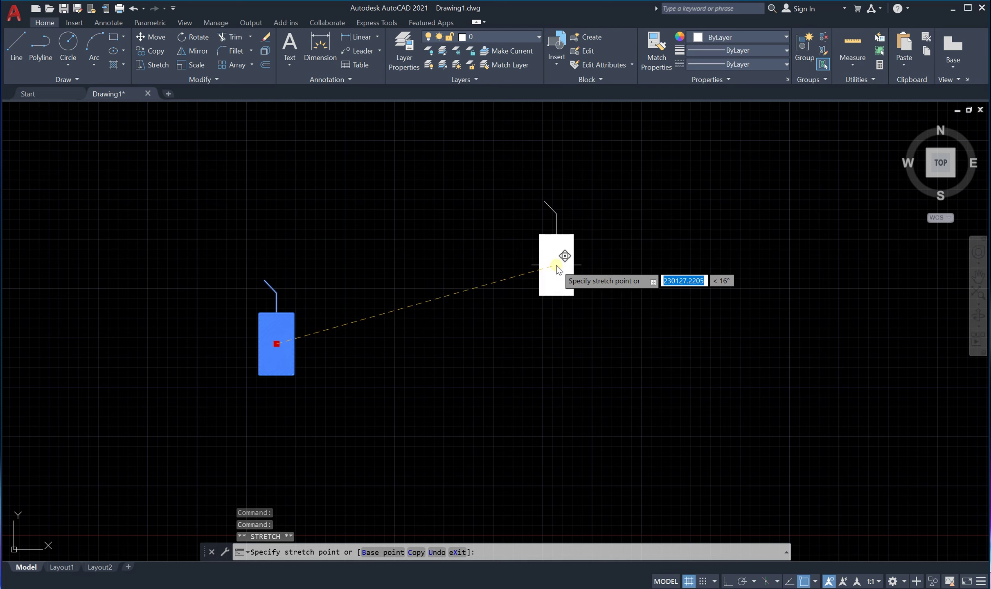
pyautogui.click(557, 265)
pyautogui.click(554, 269)
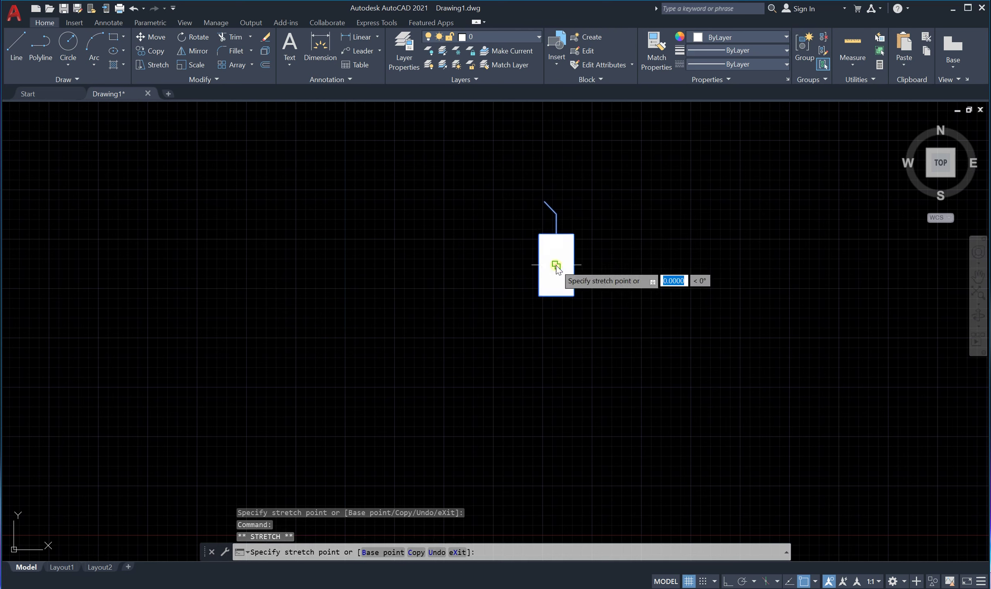
pyautogui.click(199, 295)
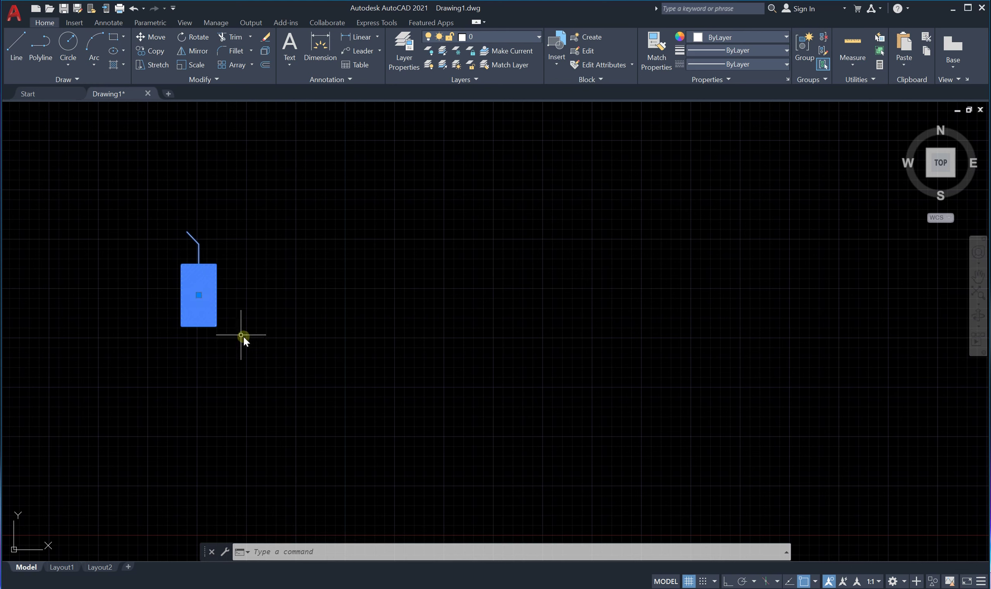
pyautogui.press('Escape')
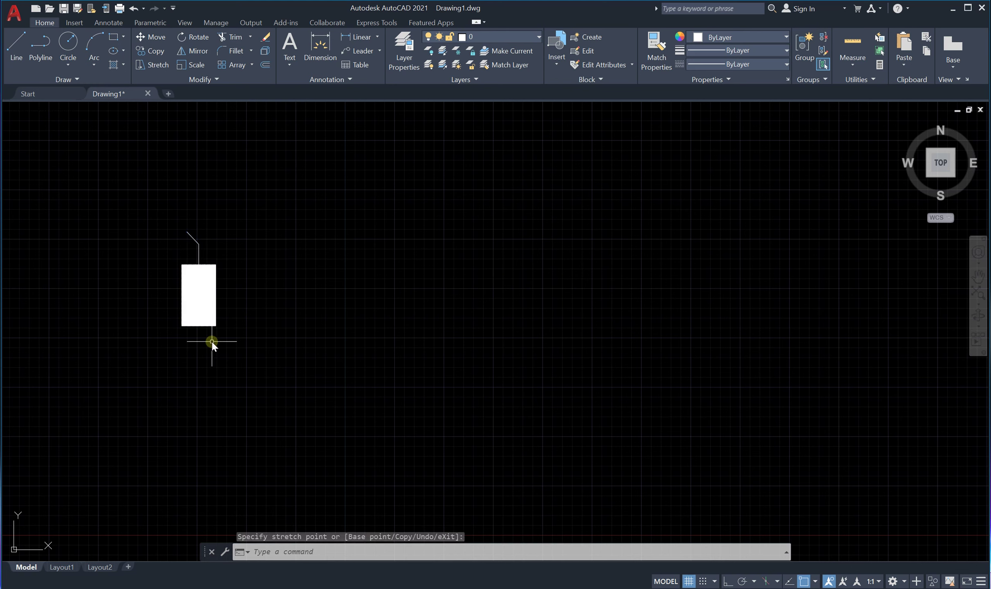
# Start copying the E.H.O block, using the centre of its rectangle as the base point.
pyautogui.write('CO')
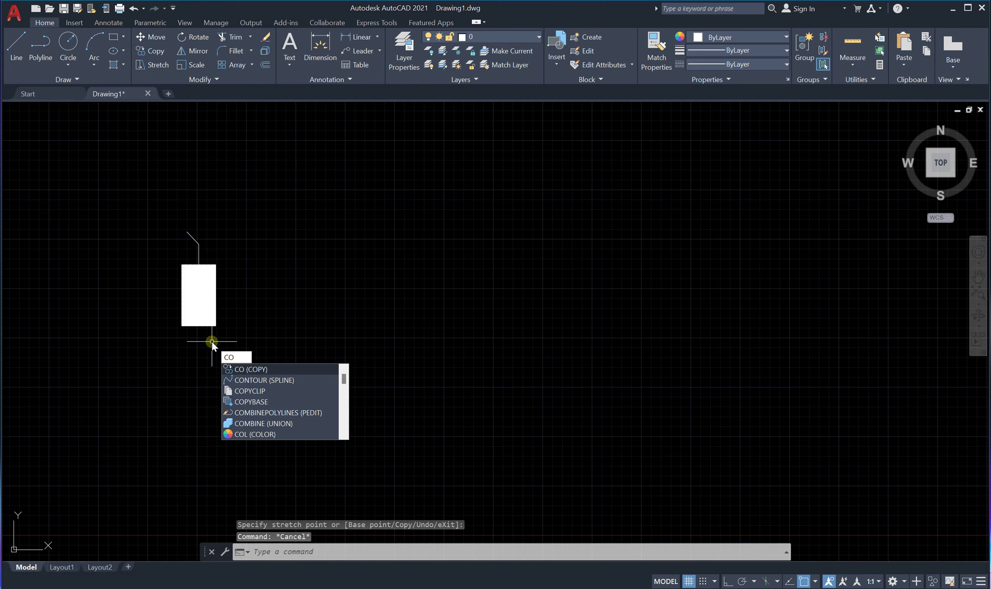
pyautogui.press('Return')
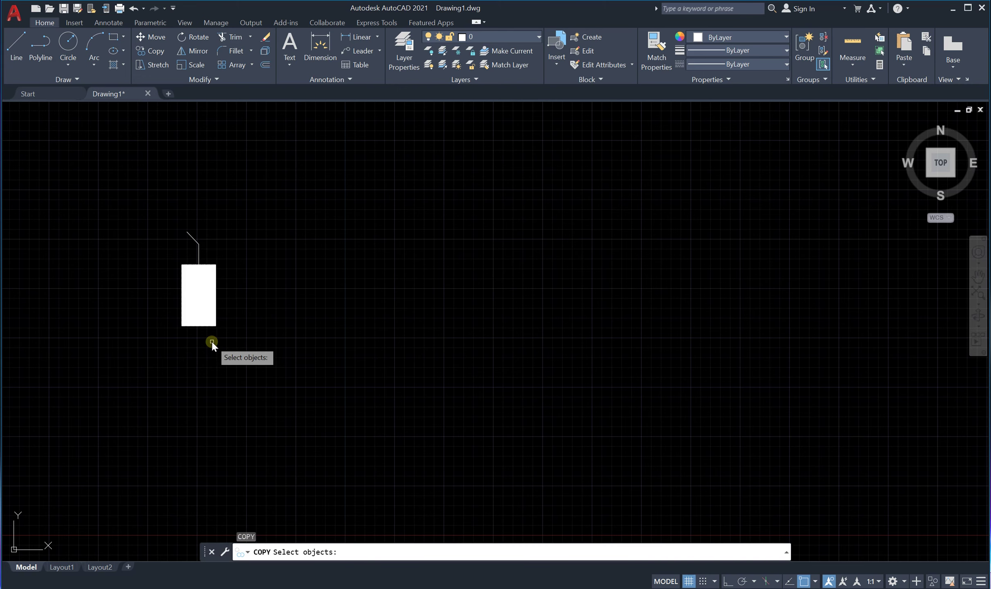
pyautogui.scroll(2, 209, 327)
pyautogui.scroll(-3, 205, 321)
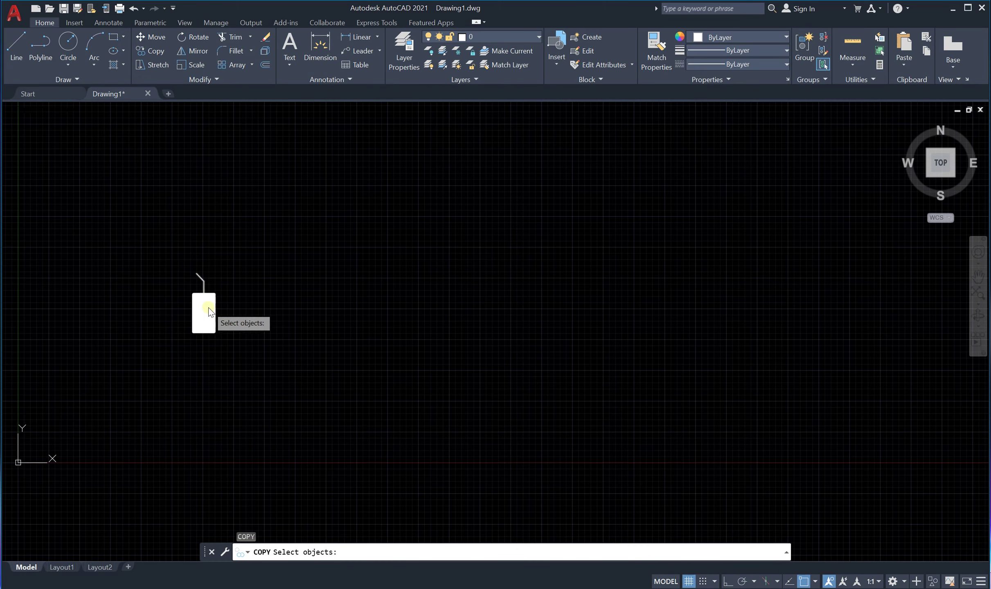
pyautogui.scroll(1, 207, 310)
pyautogui.click(207, 313)
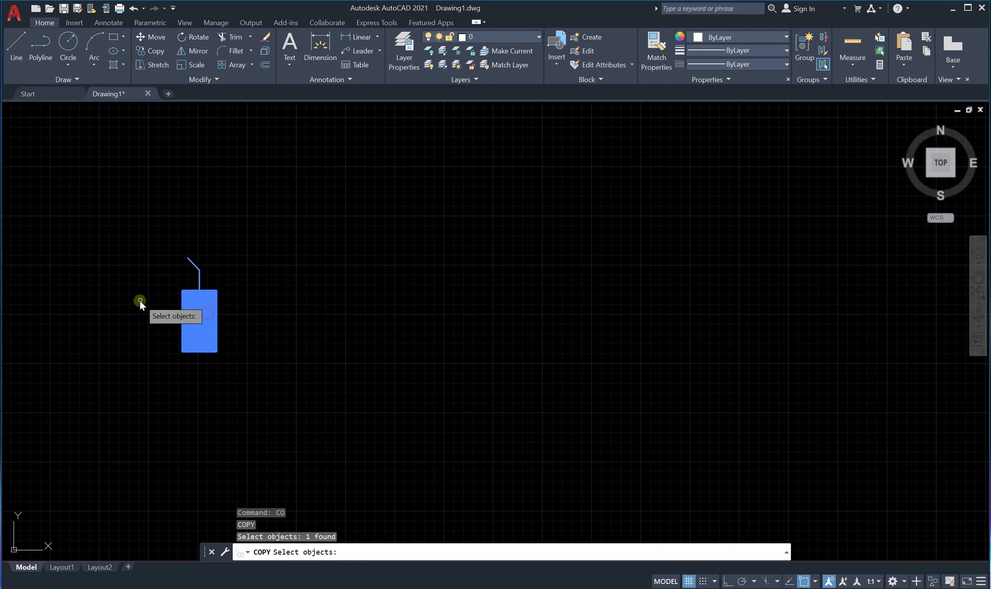
pyautogui.press('Return')
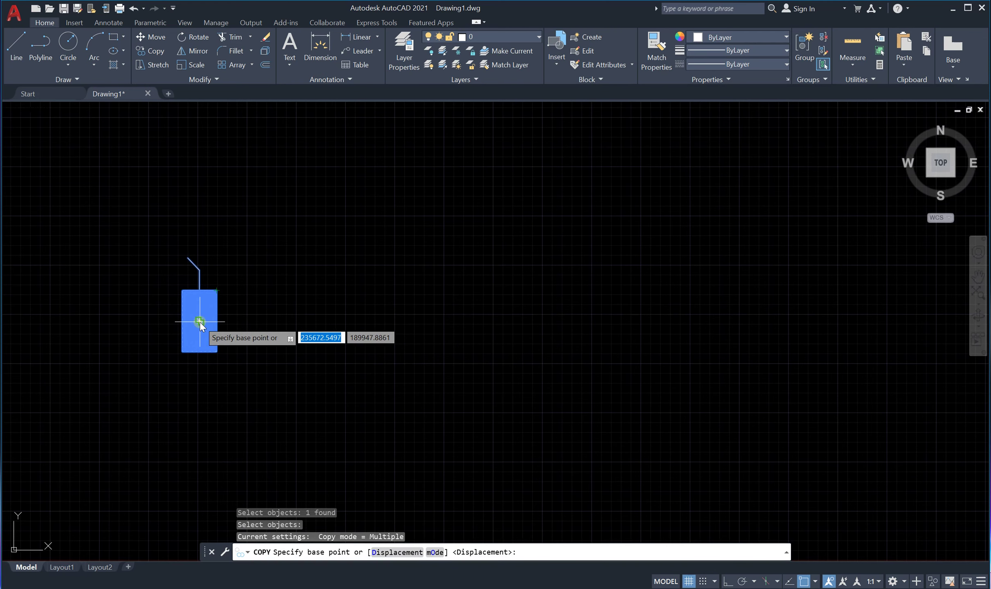
pyautogui.click(199, 322)
# Place 20 copies of the E.H.O block scattered irregularly around the original, and end the copy.
pyautogui.scroll(-2, 165, 386)
pyautogui.click(298, 192)
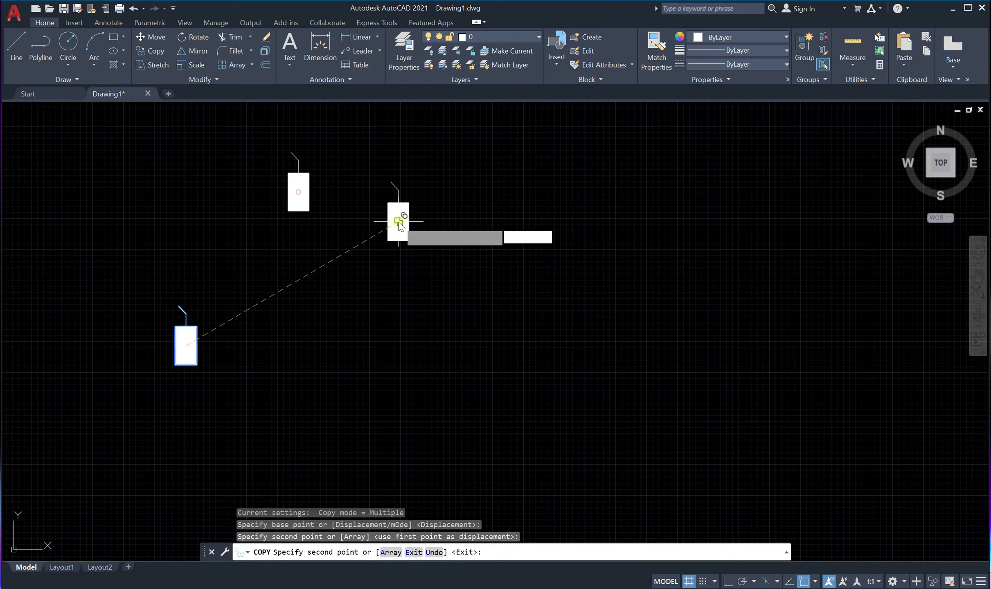
pyautogui.click(398, 221)
pyautogui.click(564, 211)
pyautogui.click(713, 263)
pyautogui.click(784, 208)
pyautogui.click(826, 314)
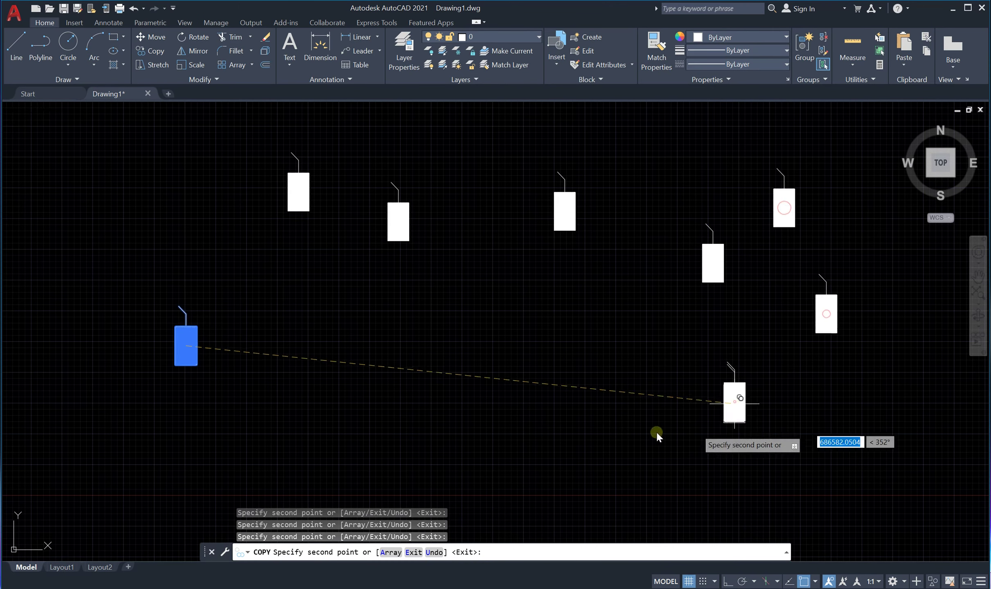
pyautogui.click(734, 402)
pyautogui.click(525, 408)
pyautogui.click(493, 330)
pyautogui.click(359, 349)
pyautogui.click(326, 421)
pyautogui.click(226, 477)
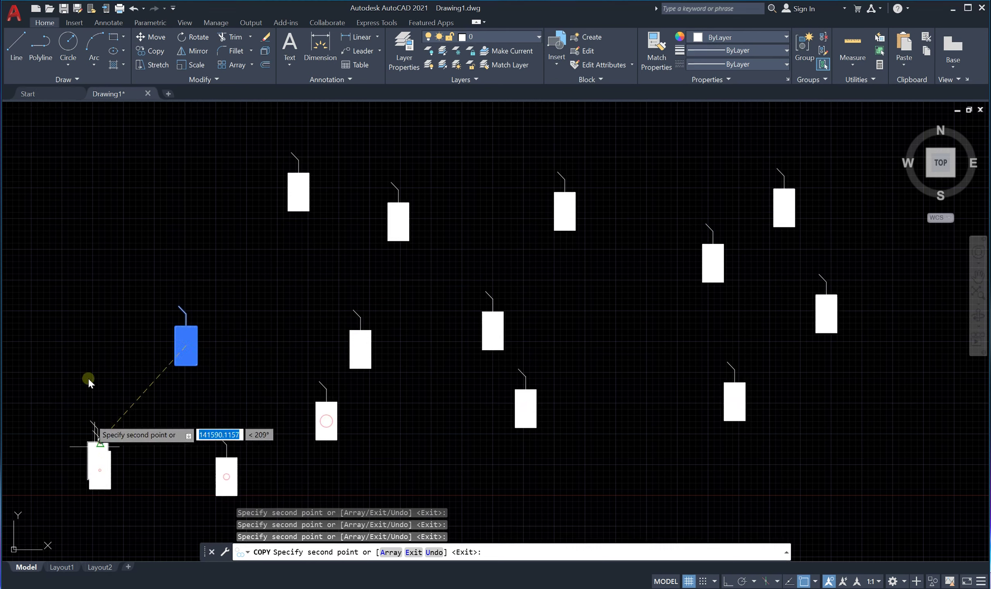
pyautogui.click(100, 469)
pyautogui.click(89, 323)
pyautogui.click(78, 219)
pyautogui.click(158, 172)
pyautogui.click(250, 244)
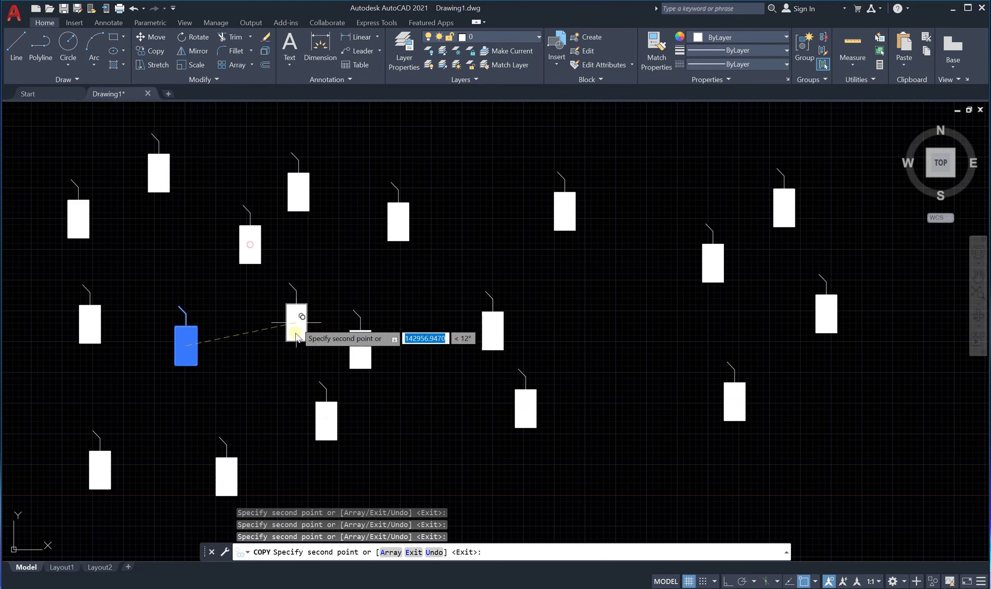
pyautogui.click(283, 341)
pyautogui.click(696, 493)
pyautogui.click(855, 481)
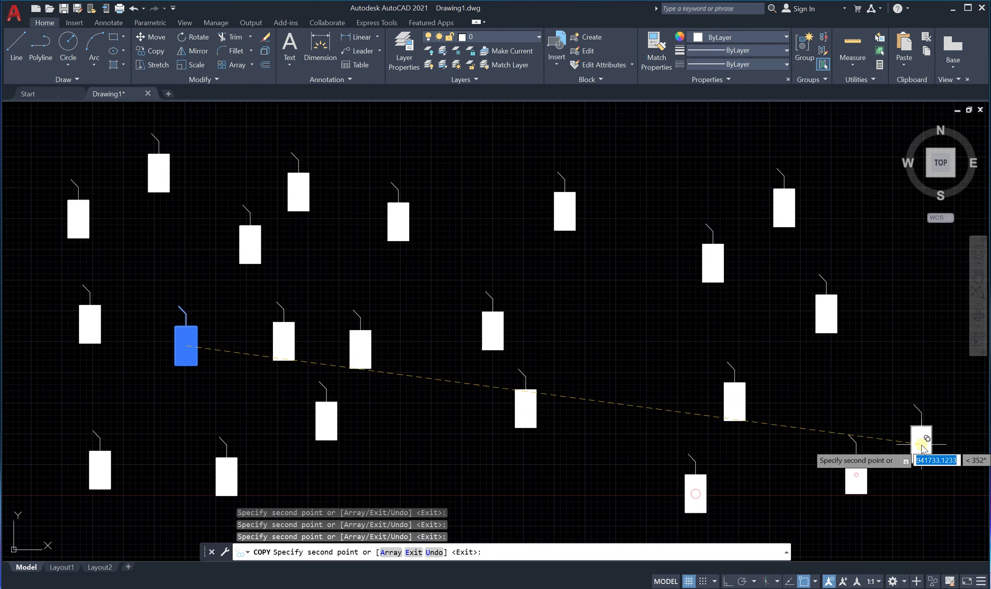
pyautogui.press('Escape')
# Examine the scattered block copies, both as a whole group and close up around the upper-left copy.
pyautogui.scroll(-4, 660, 202)
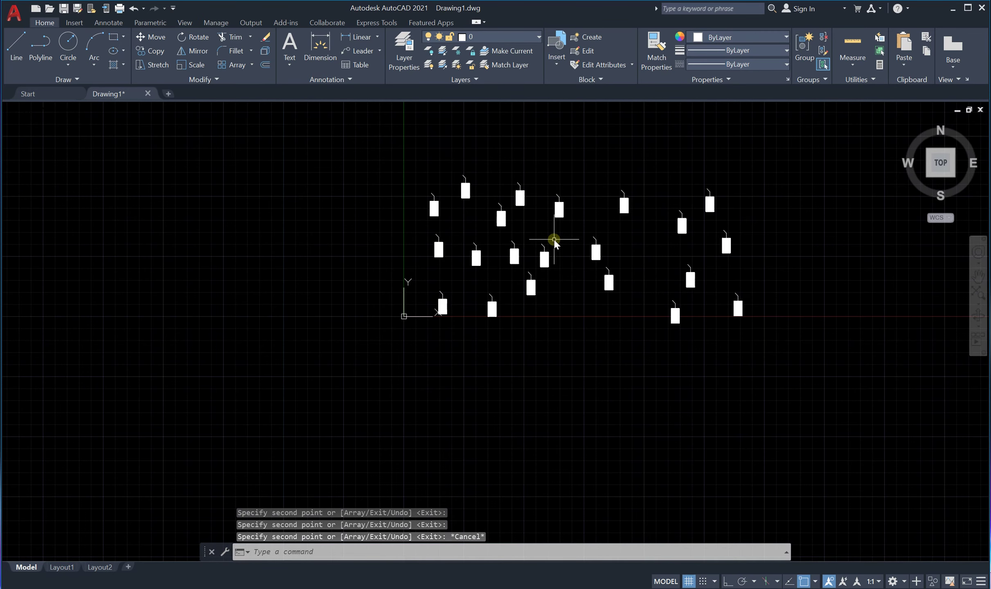
pyautogui.scroll(2, 550, 235)
pyautogui.scroll(-4, 548, 235)
pyautogui.scroll(5, 537, 229)
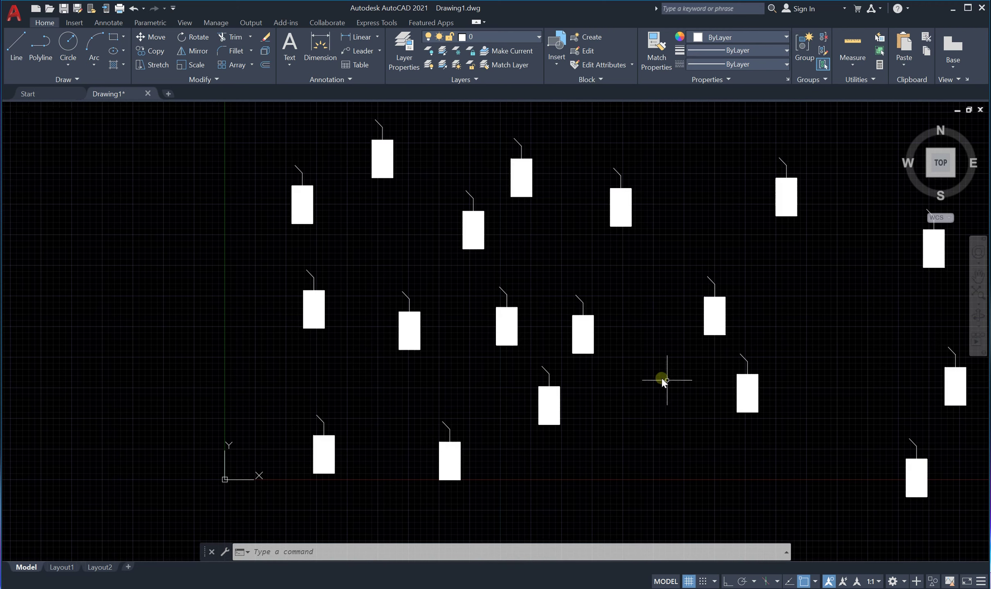
pyautogui.scroll(-3, 200, 217)
pyautogui.scroll(2, 236, 221)
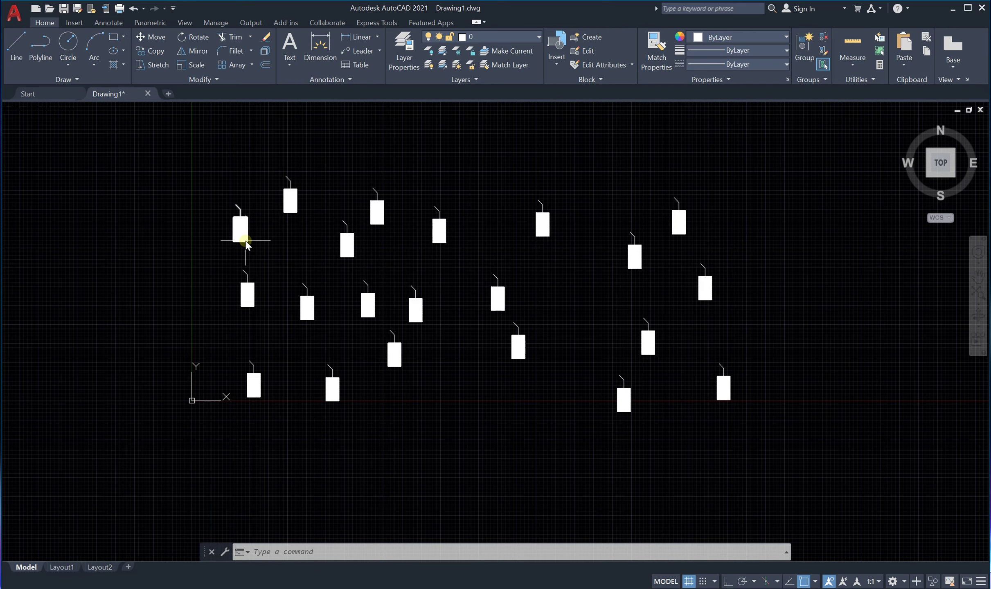
pyautogui.scroll(5, 228, 223)
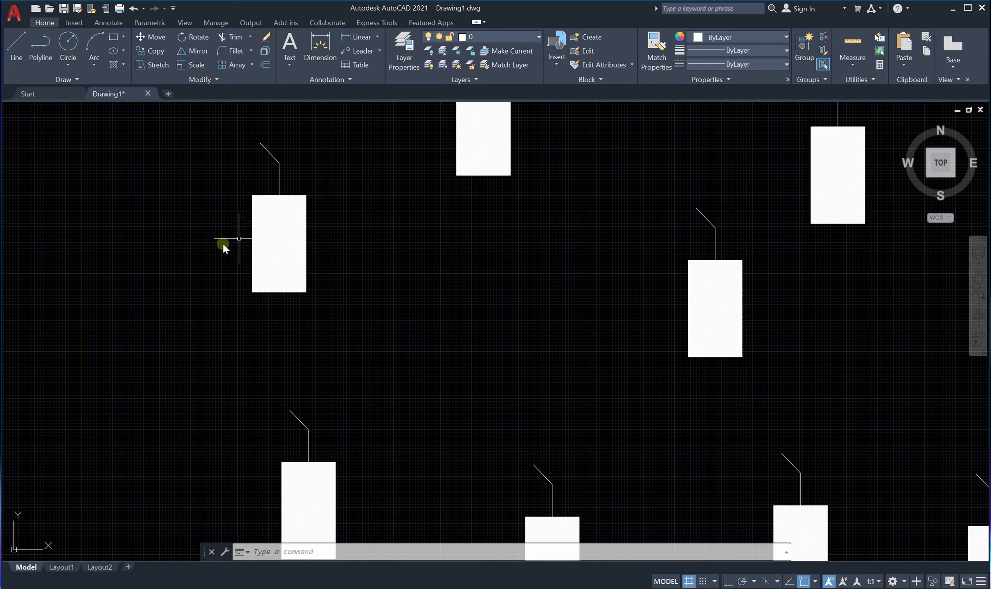
pyautogui.scroll(-5, 223, 245)
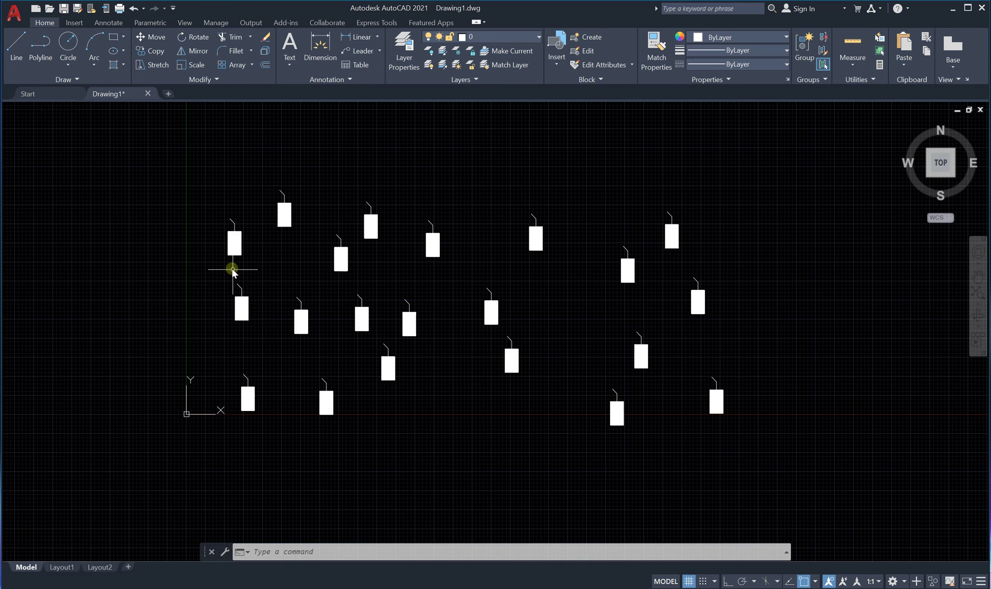
# Open the E.H.O block definition in the Block Editor from the copy near the upper-left of the group.
pyautogui.scroll(6, 222, 224)
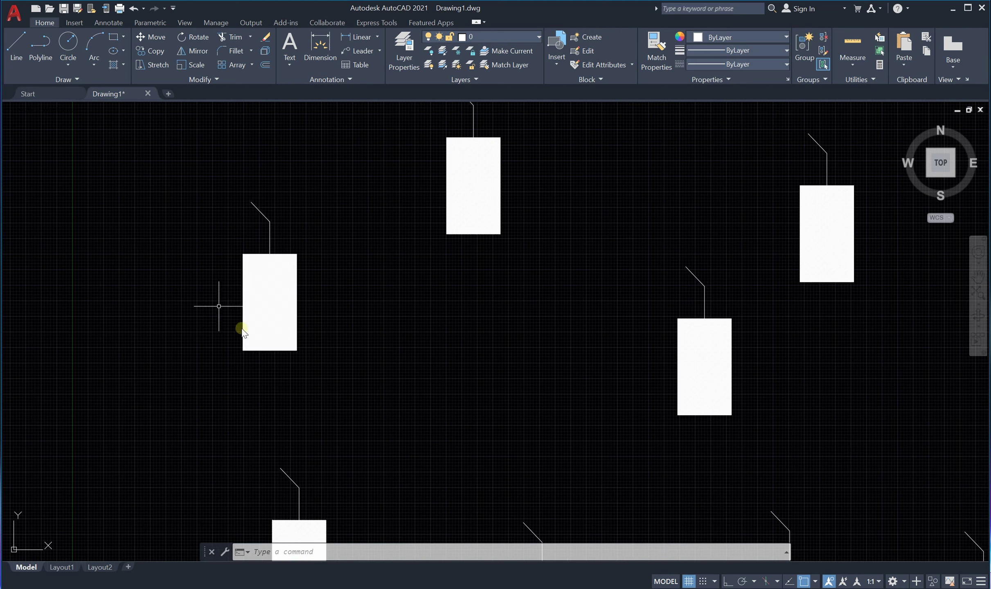
pyautogui.doubleClick(266, 295)
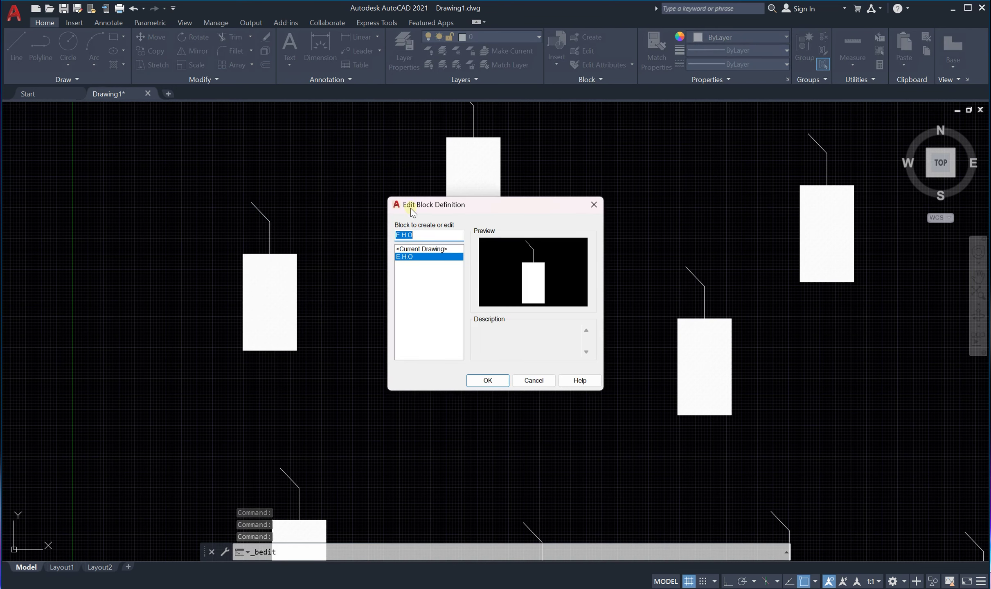
pyautogui.click(488, 380)
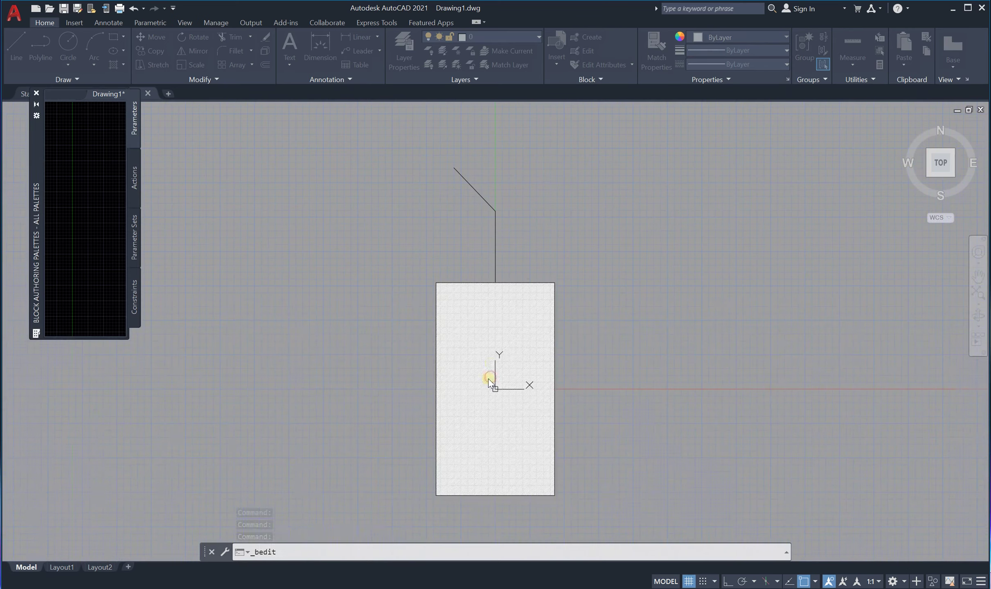
# Examine the block's rectangle, hatch and lines at different magnifications in the Block Editor.
pyautogui.scroll(-4, 208, 238)
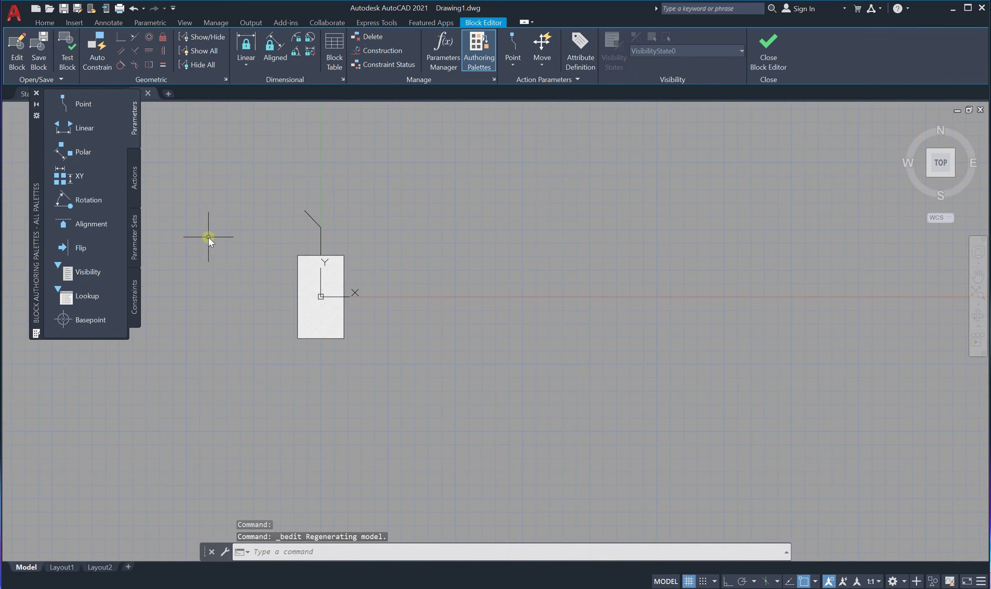
pyautogui.scroll(-5, 382, 266)
pyautogui.scroll(5, 355, 247)
pyautogui.scroll(5, 387, 339)
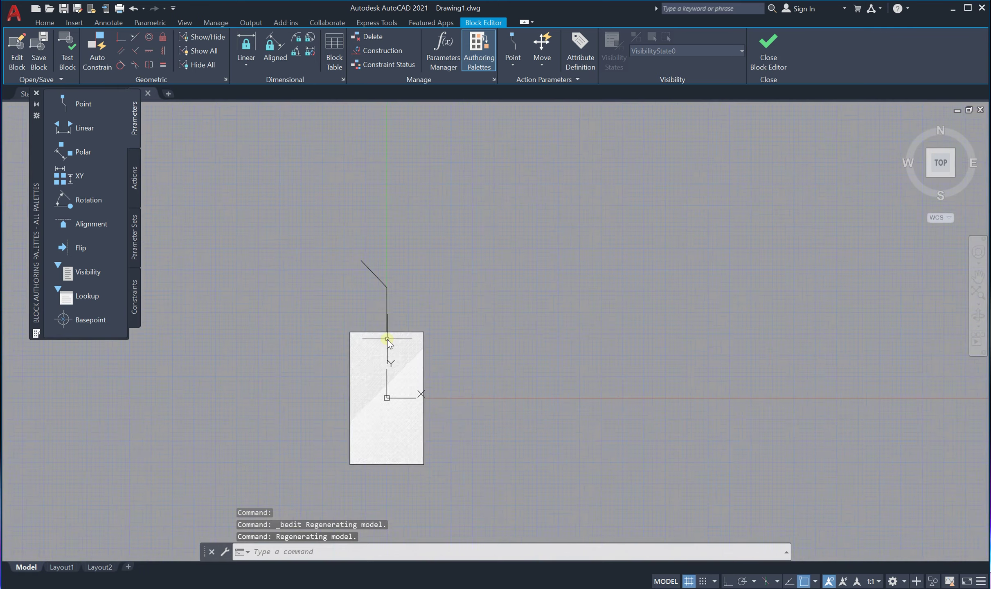
pyautogui.scroll(-7, 377, 300)
pyautogui.scroll(5, 391, 355)
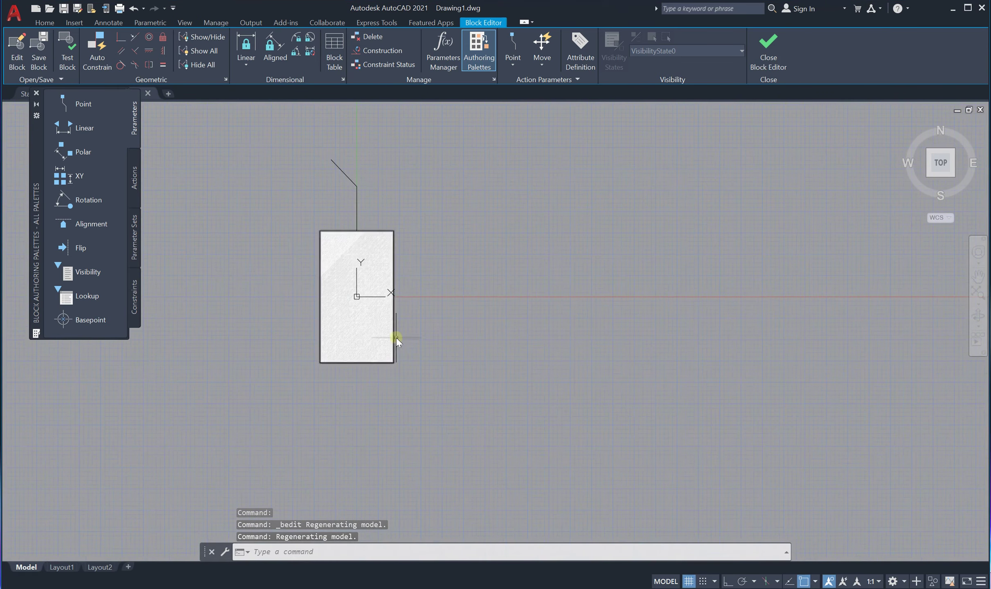
pyautogui.scroll(-6, 396, 337)
pyautogui.scroll(3, 388, 317)
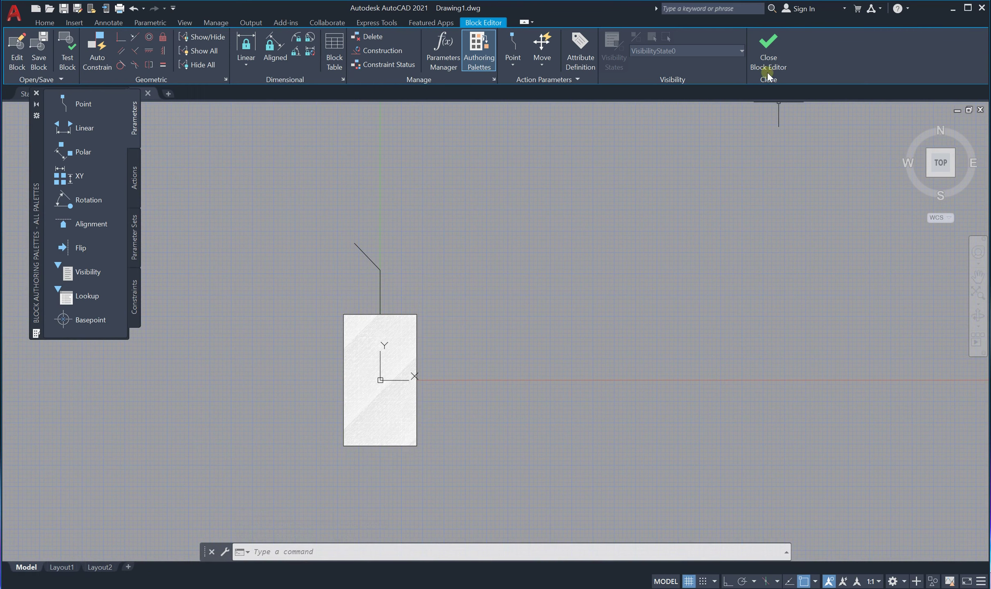
pyautogui.scroll(-6, 265, 243)
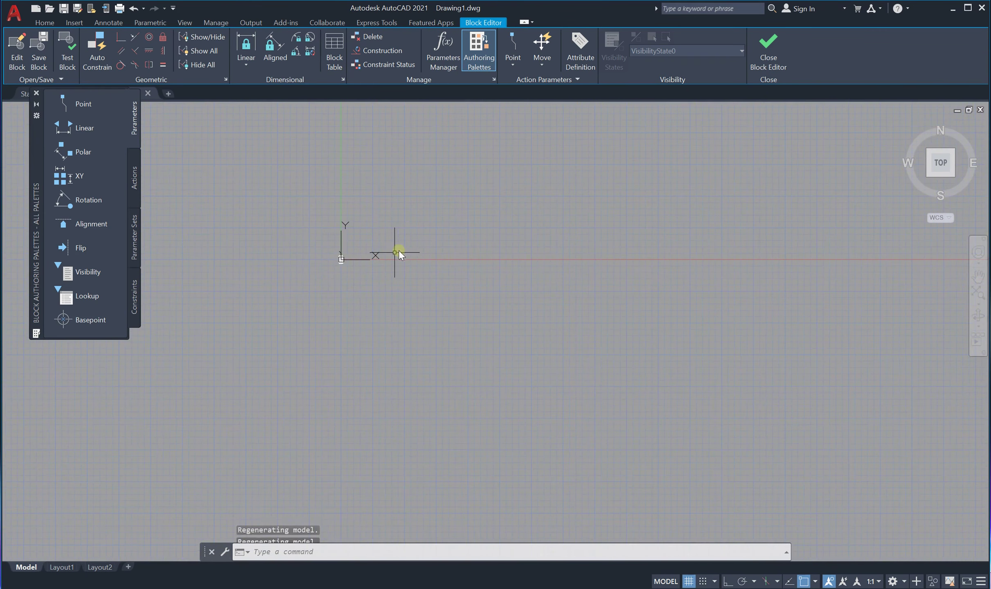
pyautogui.scroll(-2, 398, 250)
pyautogui.scroll(5, 361, 326)
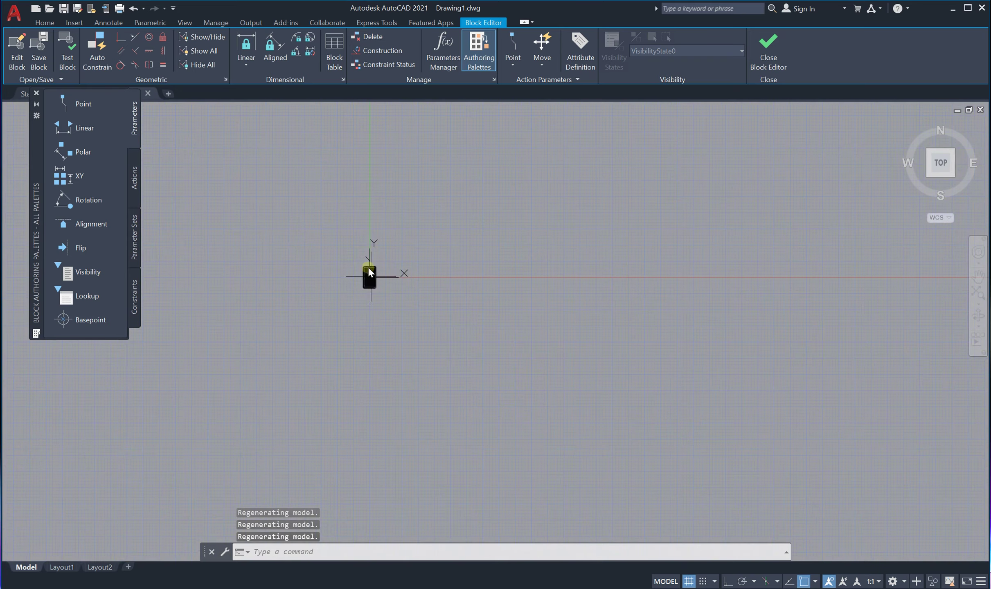
pyautogui.scroll(9, 368, 279)
pyautogui.scroll(-2, 366, 302)
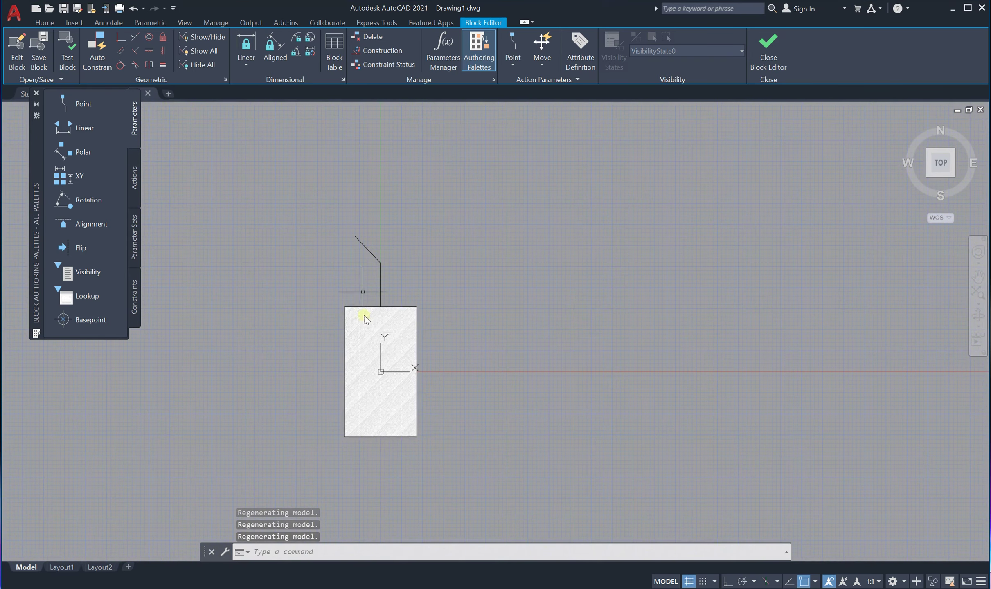
# Browse the available hatch patterns and change the pattern of the rectangle's hatch to BRSTONE.
pyautogui.click(364, 338)
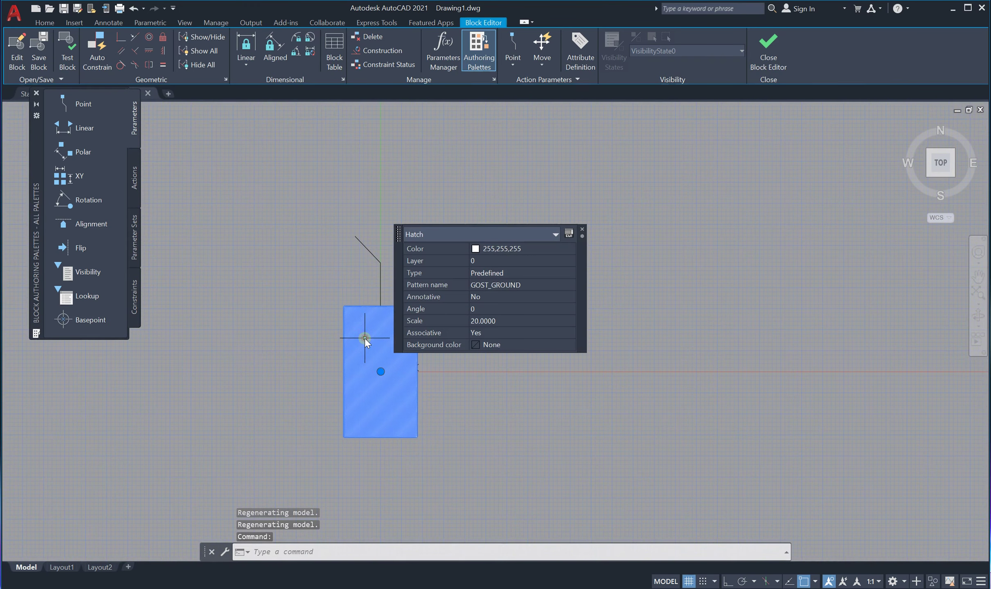
pyautogui.click(582, 231)
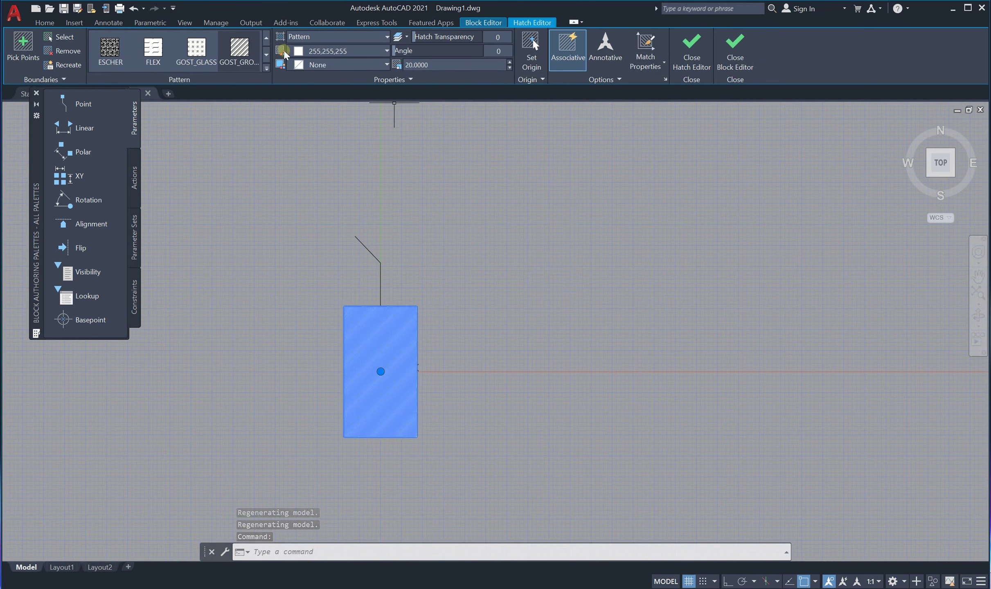
pyautogui.click(247, 61)
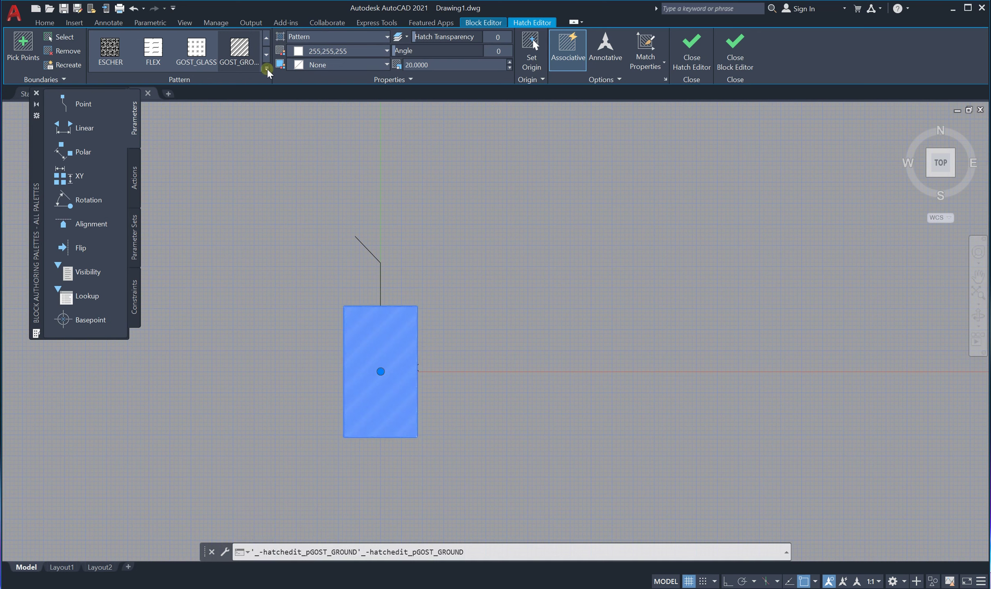
pyautogui.click(267, 69)
pyautogui.click(196, 49)
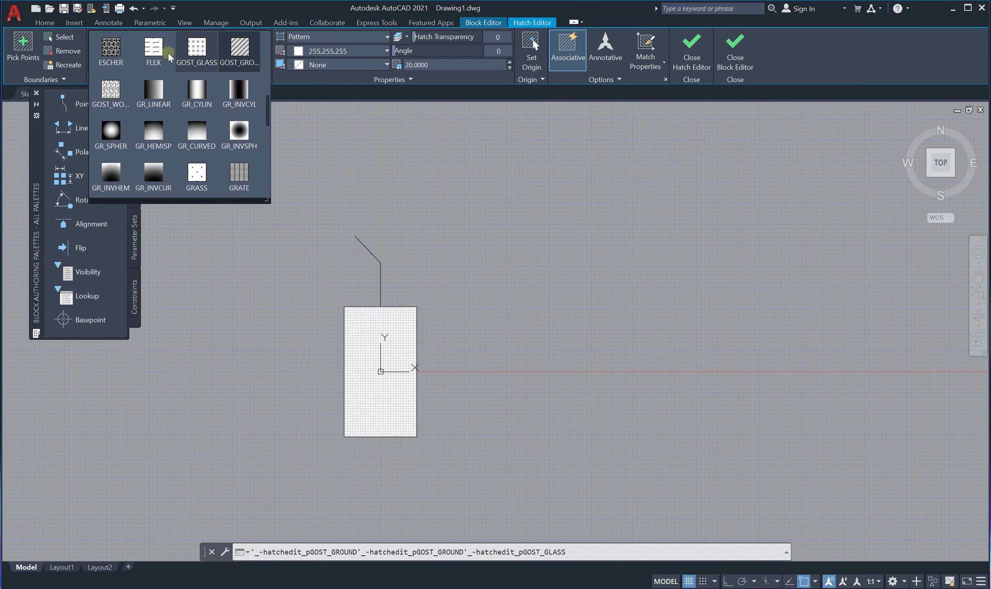
pyautogui.click(122, 97)
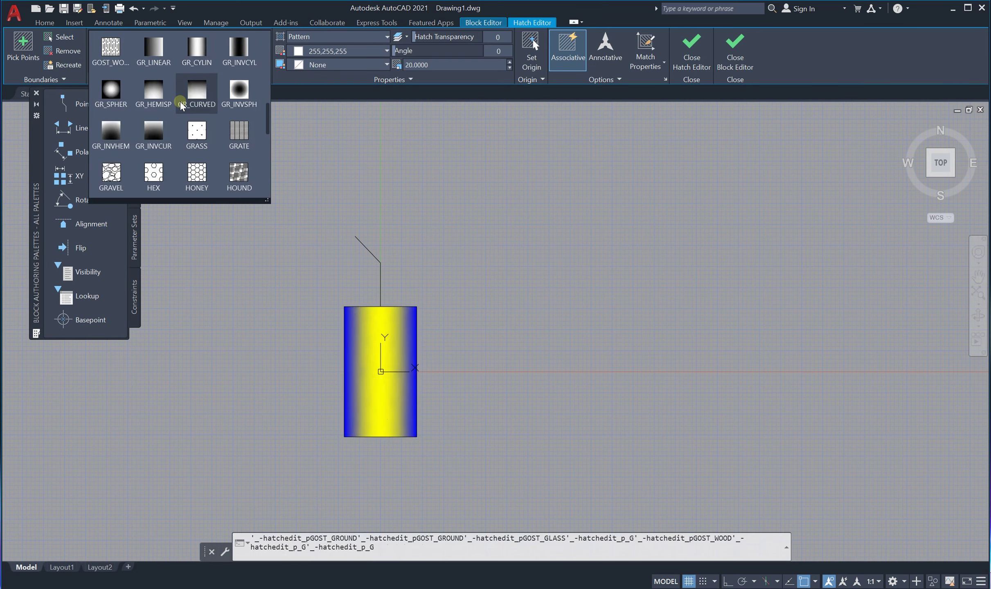
pyautogui.scroll(-4, 180, 102)
pyautogui.scroll(-3, 175, 148)
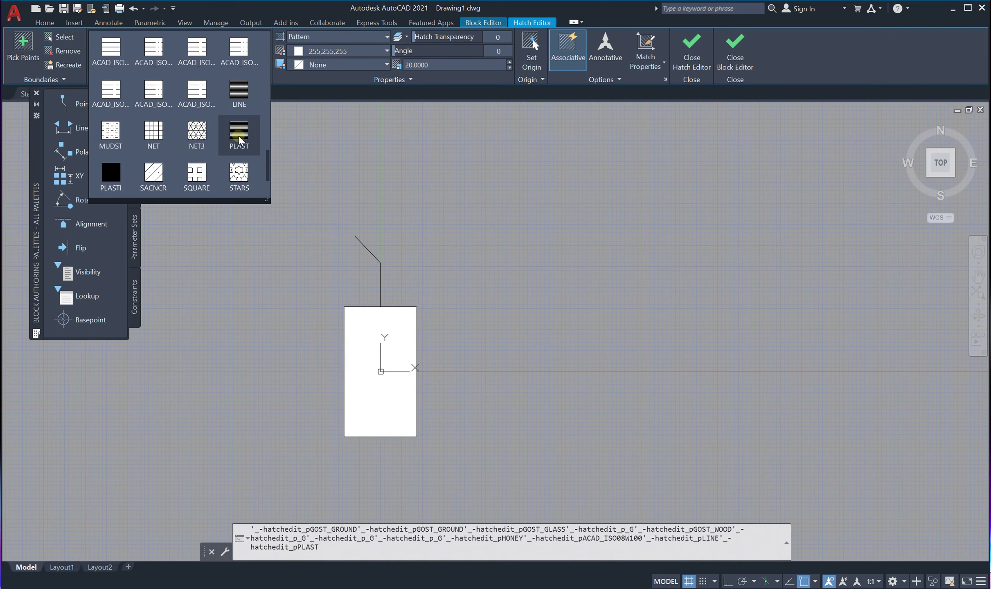
pyautogui.scroll(-1, 176, 155)
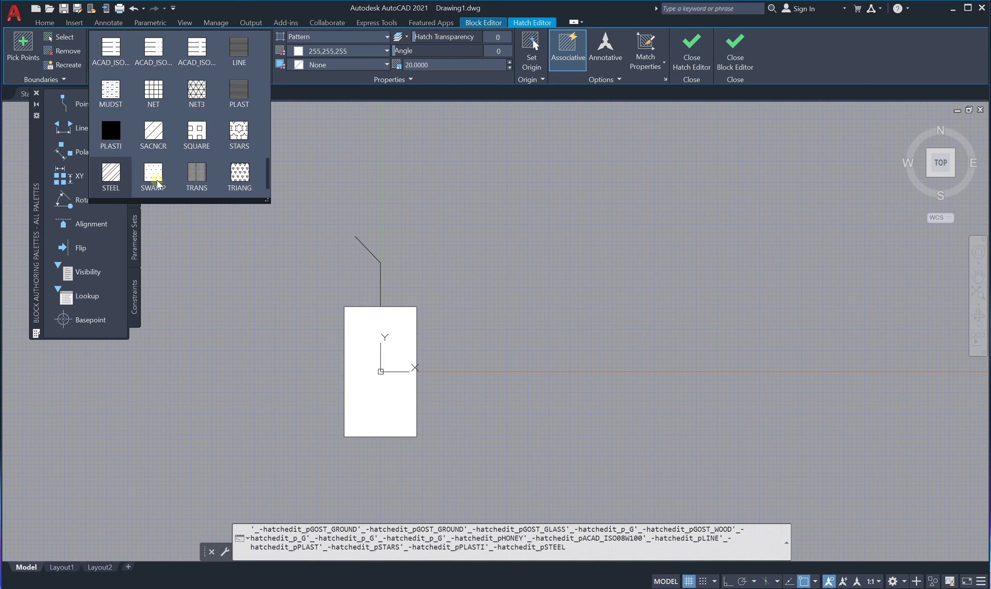
pyautogui.scroll(-1, 192, 180)
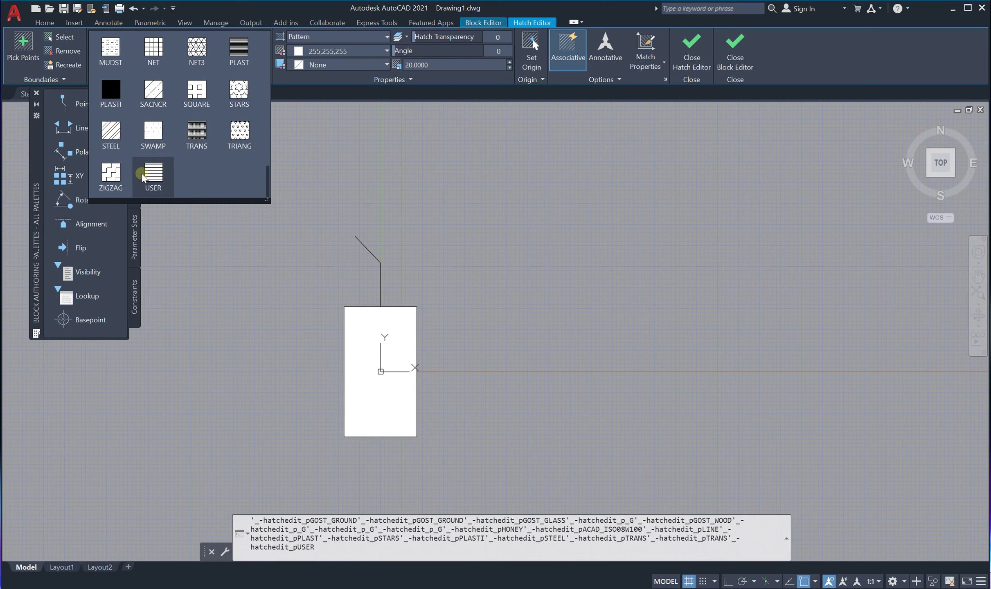
pyautogui.scroll(4, 143, 176)
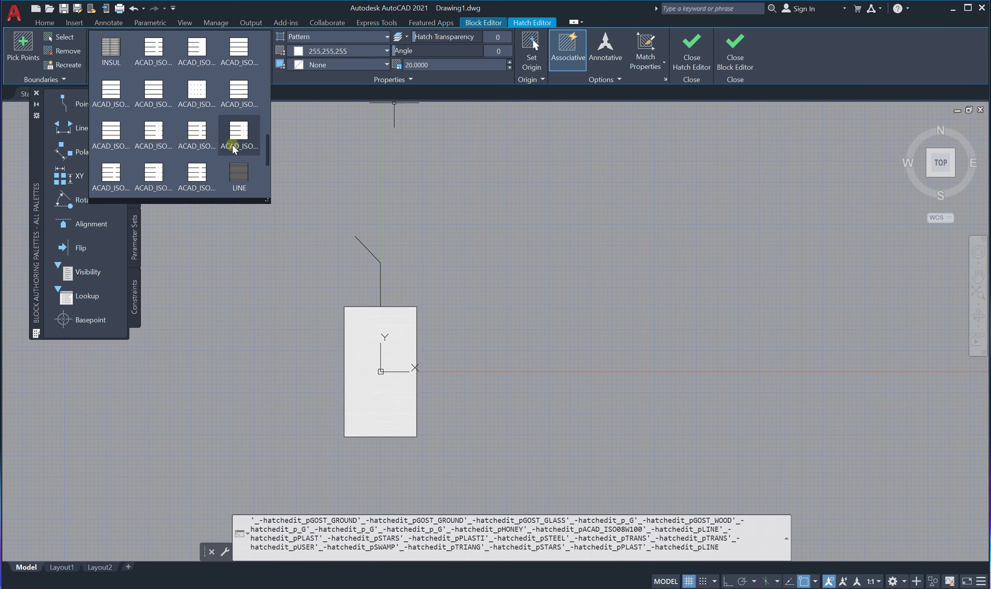
pyautogui.scroll(4, 233, 148)
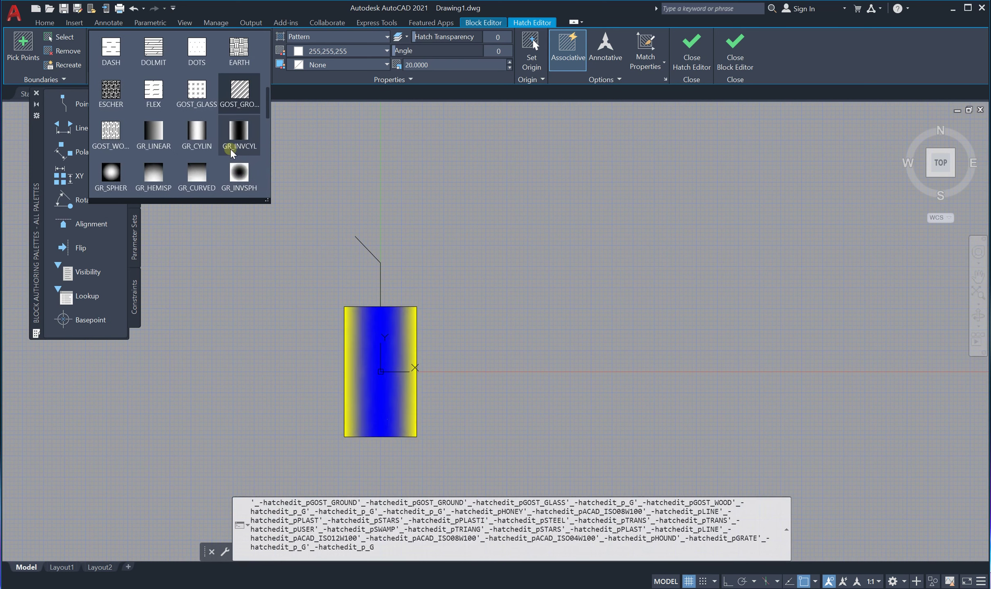
pyautogui.scroll(1, 231, 152)
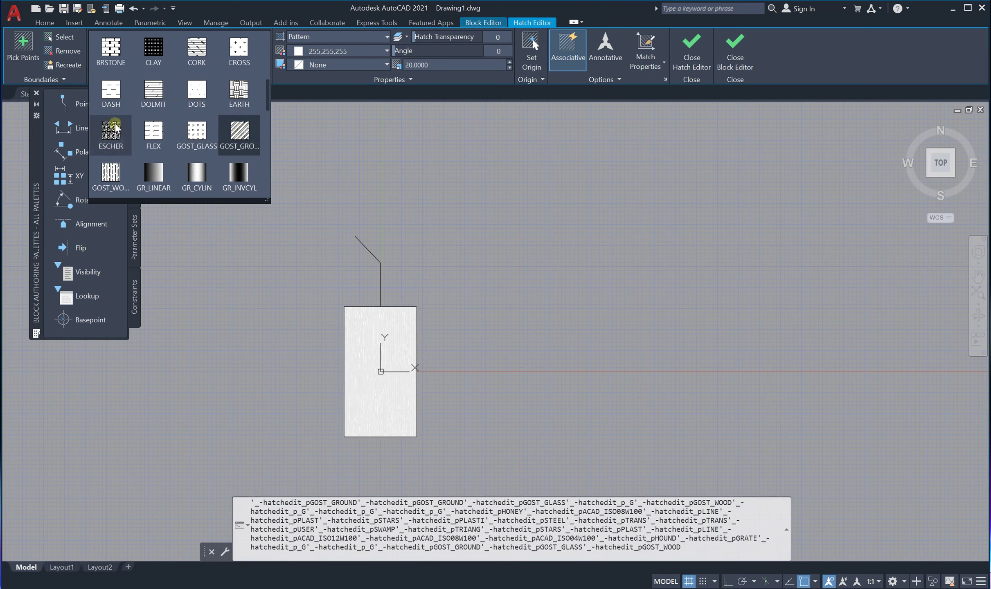
pyautogui.scroll(1, 163, 135)
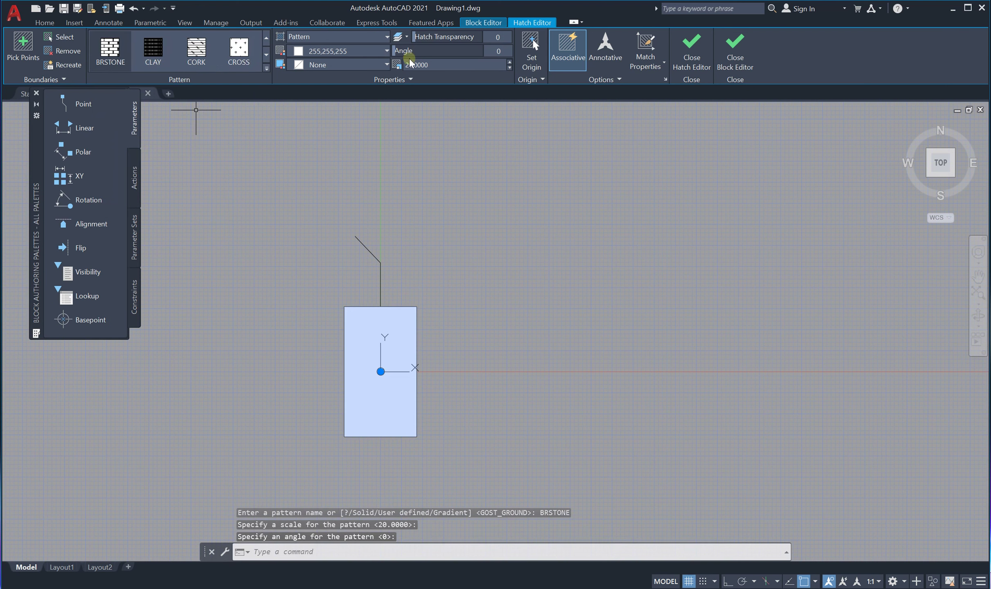
# Set the scale of the rectangle's hatch to 1 and end the hatch editing.
pyautogui.click(432, 65)
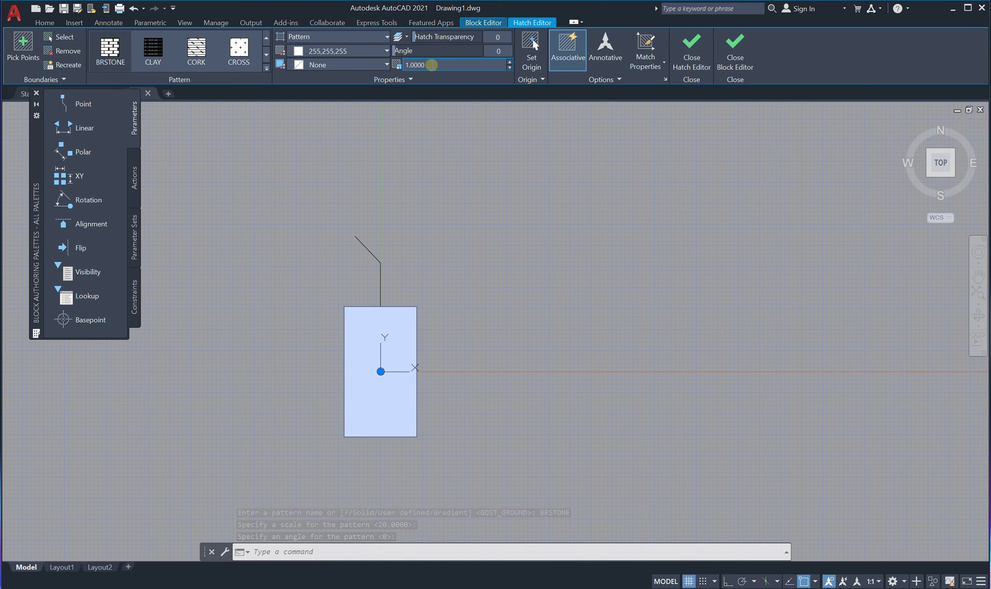
pyautogui.click(443, 384)
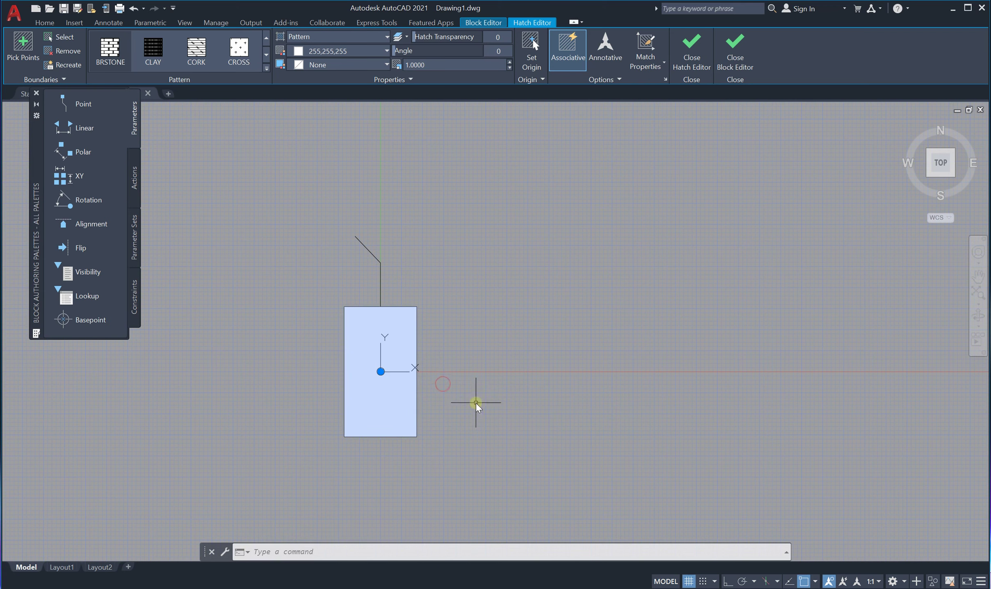
pyautogui.click(475, 405)
pyautogui.scroll(5, 386, 338)
pyautogui.scroll(-6, 386, 340)
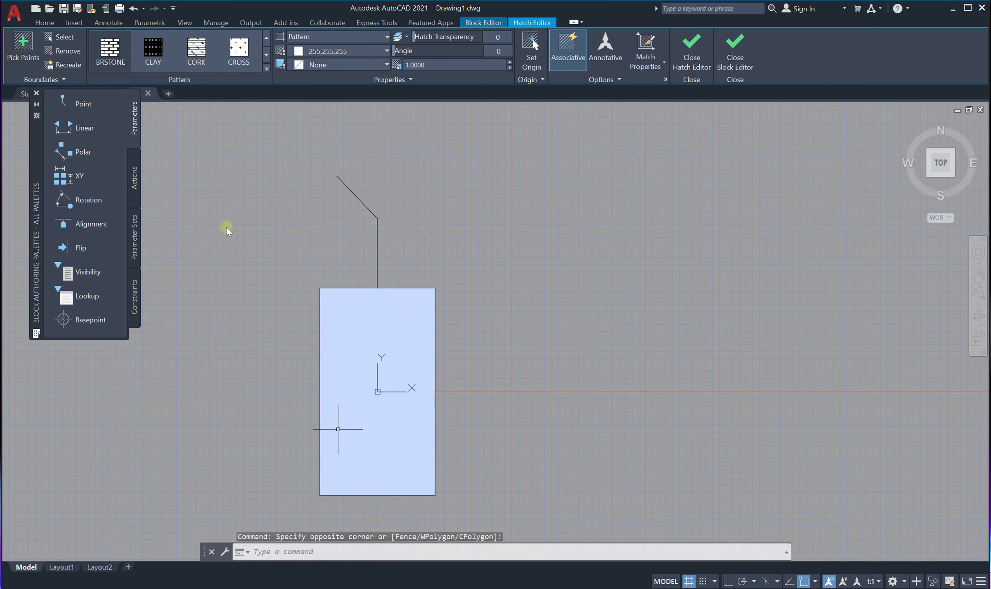
pyautogui.press('Escape')
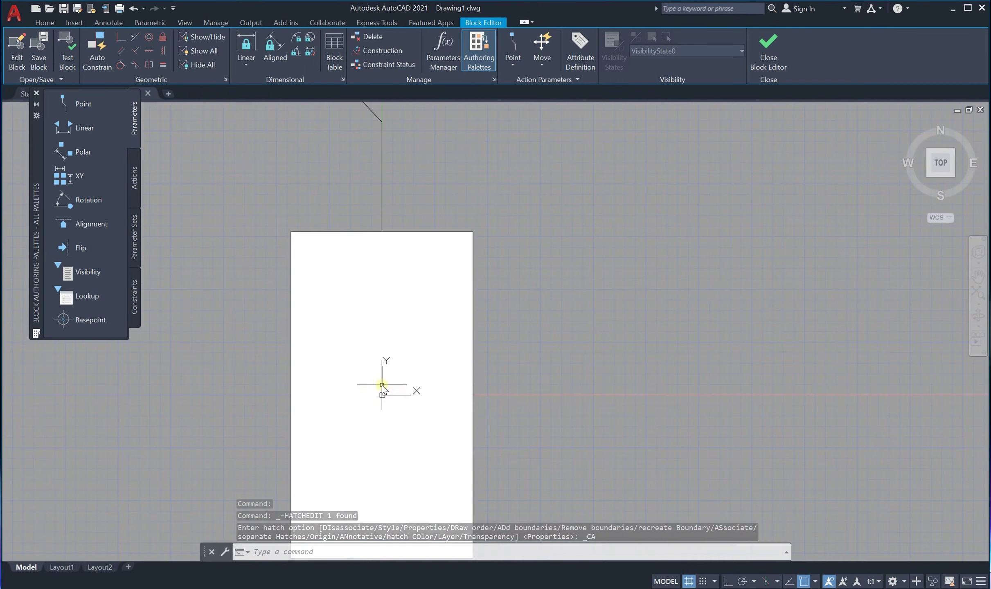
# Set the scale of the rectangle's BRSTONE hatch to 300 and clear the selection.
pyautogui.click(387, 413)
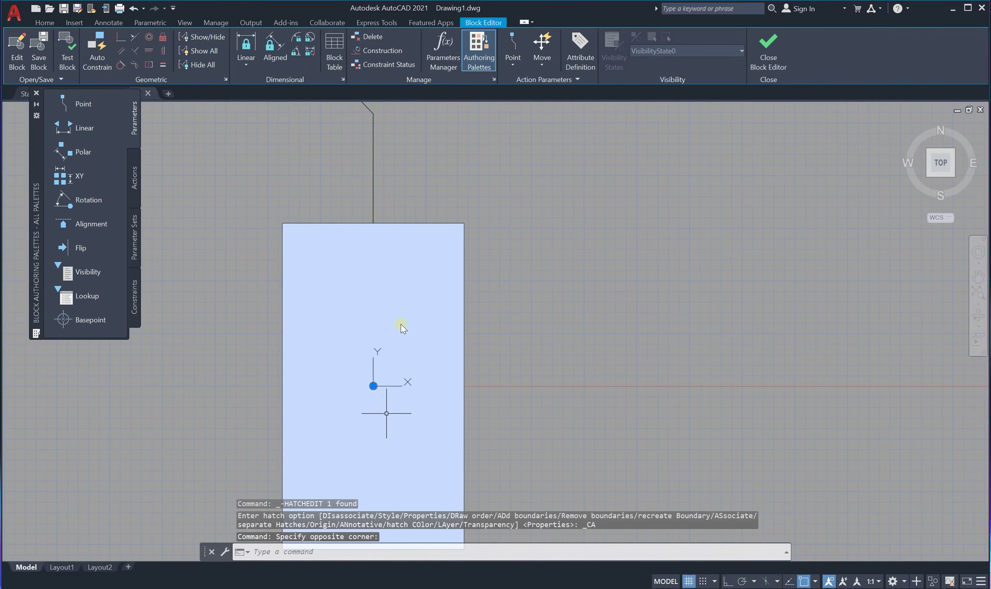
pyautogui.click(378, 316)
pyautogui.click(422, 64)
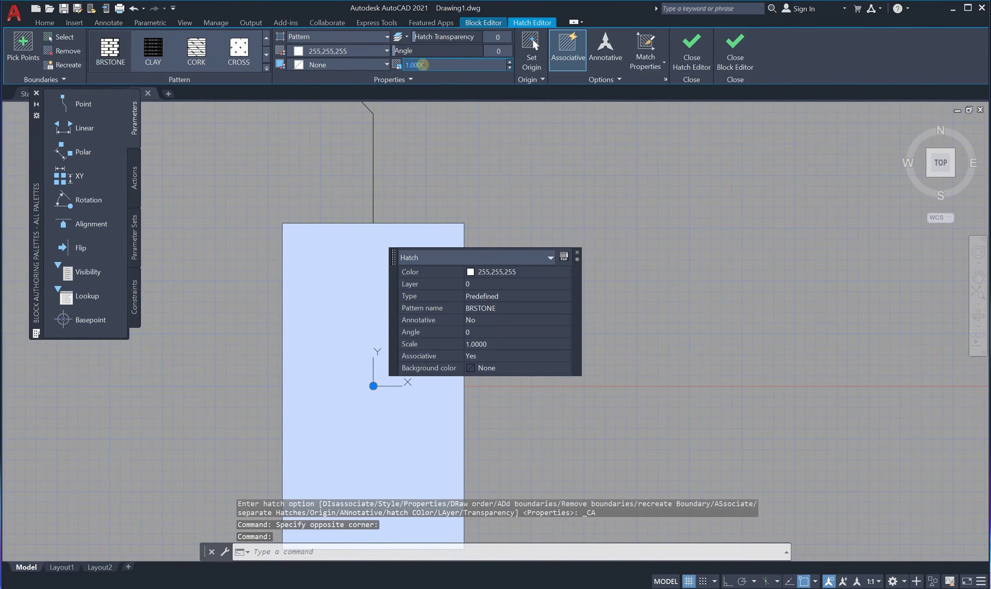
pyautogui.write('300')
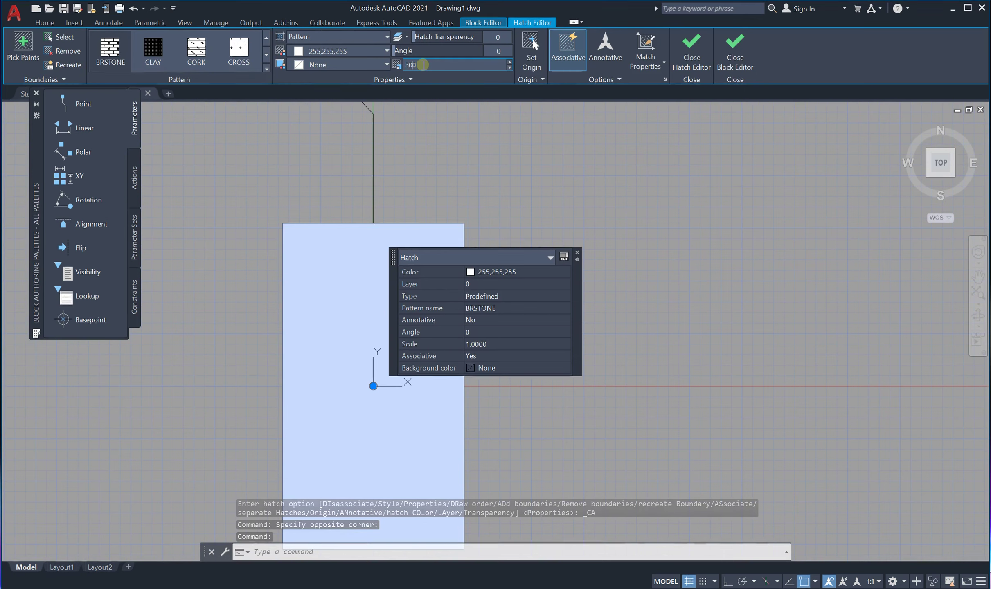
pyautogui.press('Return')
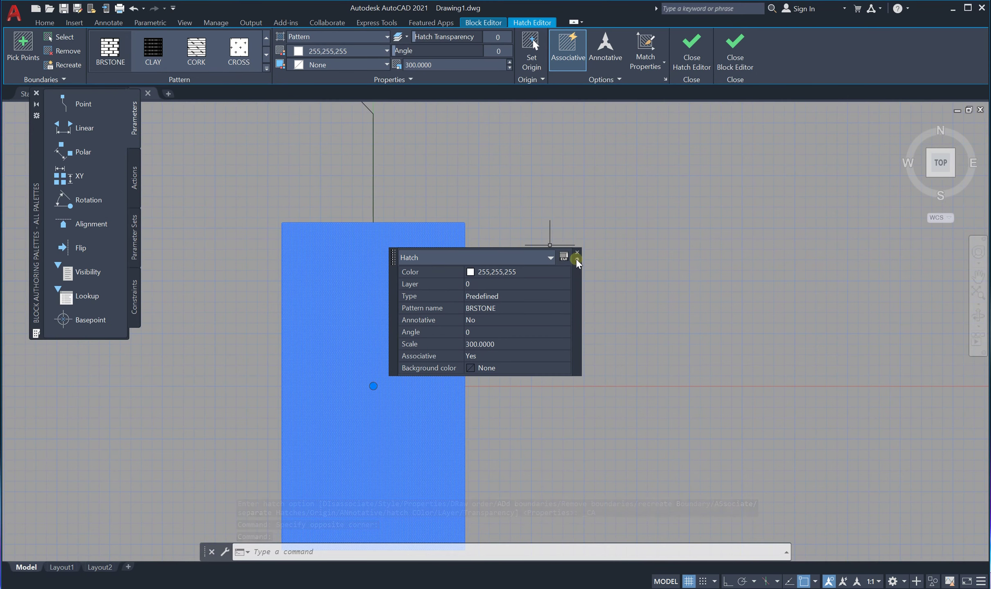
pyautogui.click(577, 252)
pyautogui.scroll(-2, 472, 283)
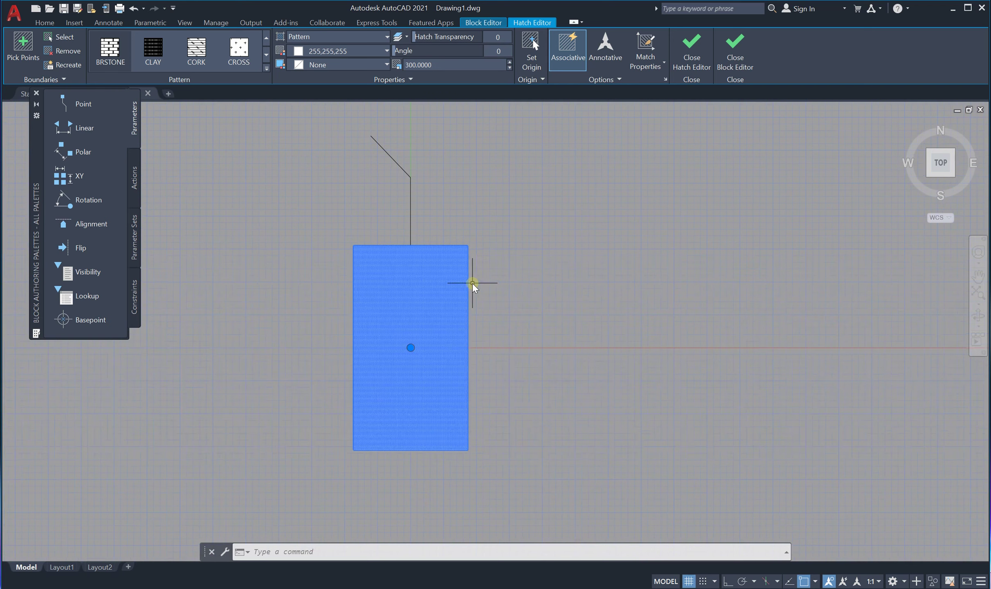
pyautogui.press('Escape')
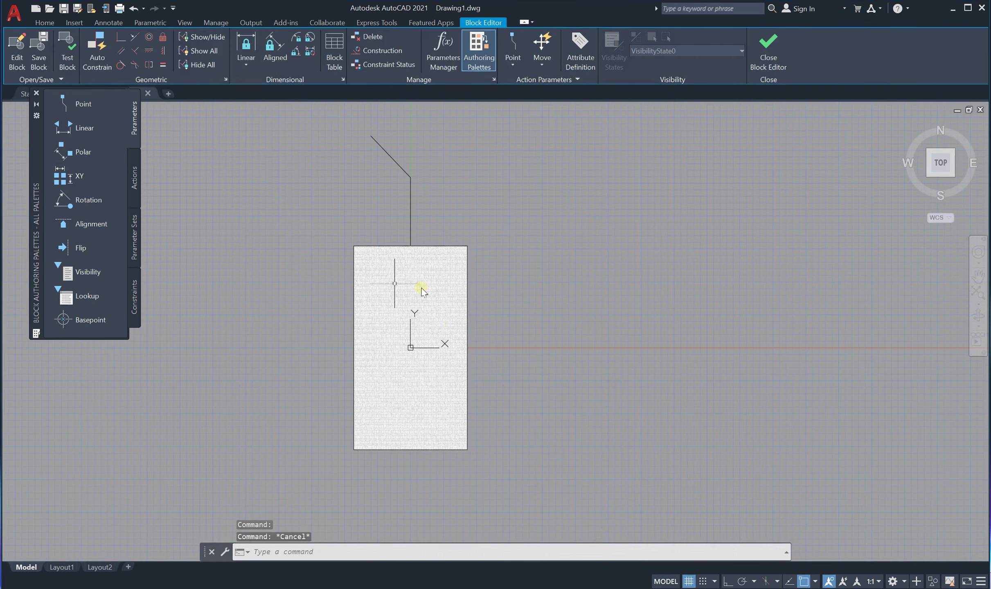
# Give the rectangle's hatch a Blue background color and set its pattern color to dark red 153,27,30.
pyautogui.click(378, 283)
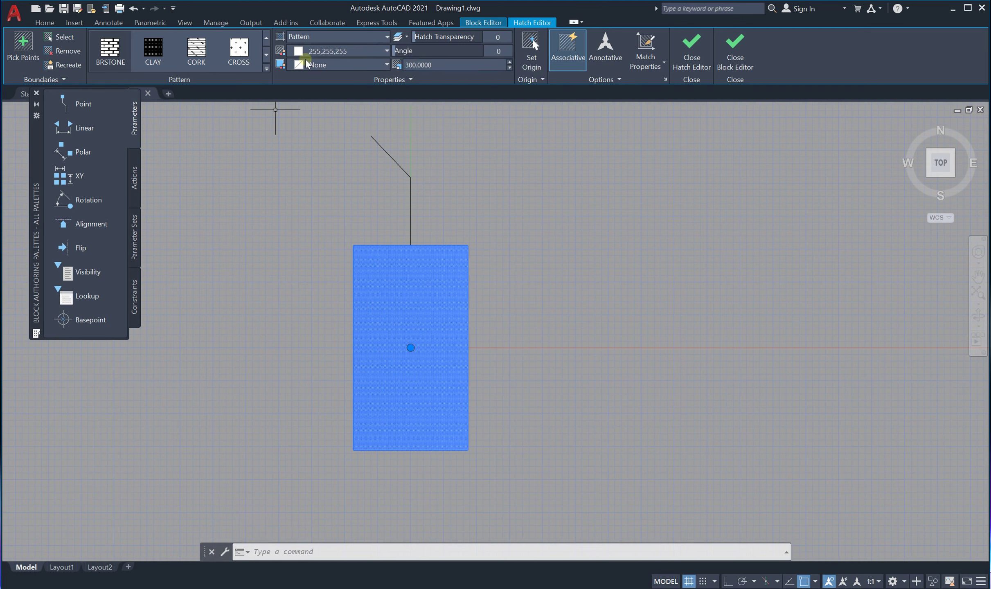
pyautogui.click(372, 64)
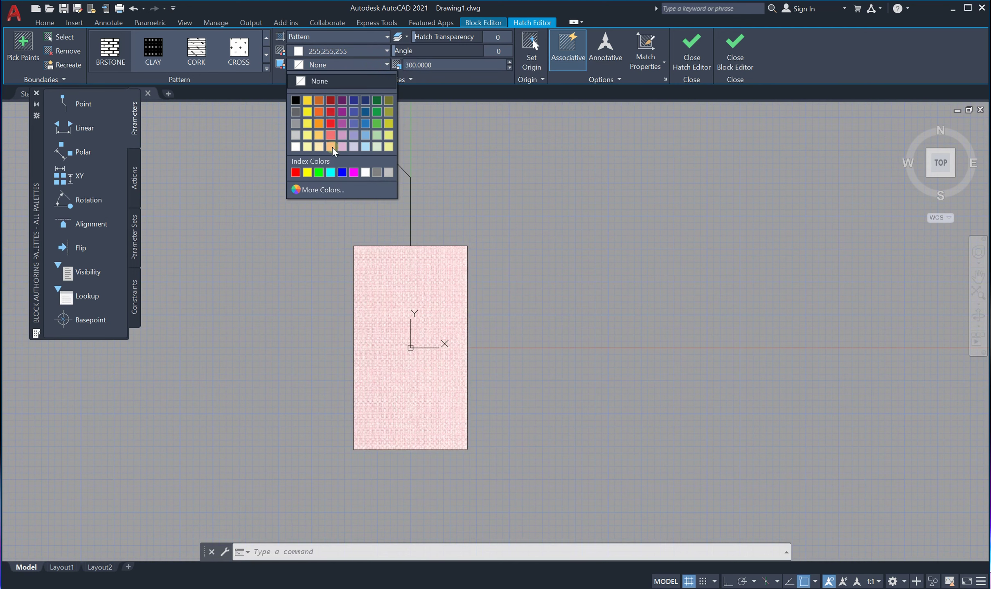
pyautogui.click(342, 173)
pyautogui.click(387, 50)
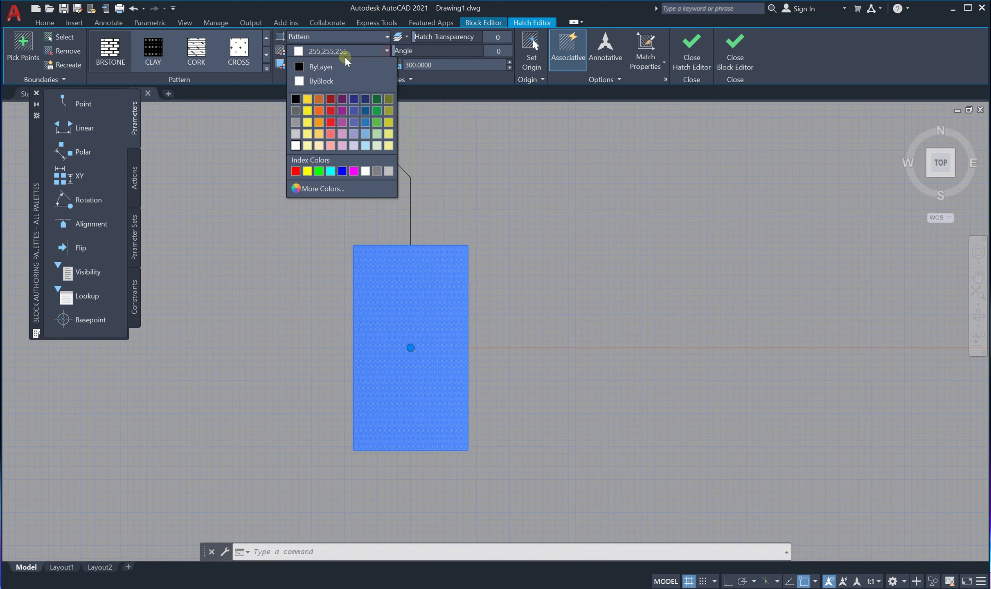
pyautogui.click(331, 99)
pyautogui.scroll(-2, 358, 188)
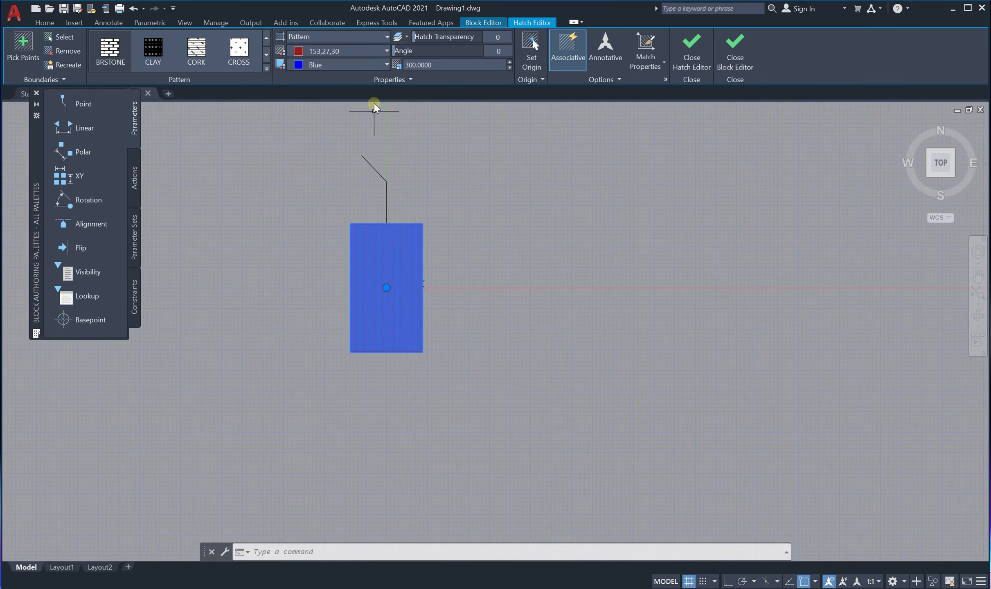
# Change the hatch's background color to dark red 153,27,30 and close the hatch editing.
pyautogui.click(381, 52)
pyautogui.click(380, 51)
pyautogui.click(385, 65)
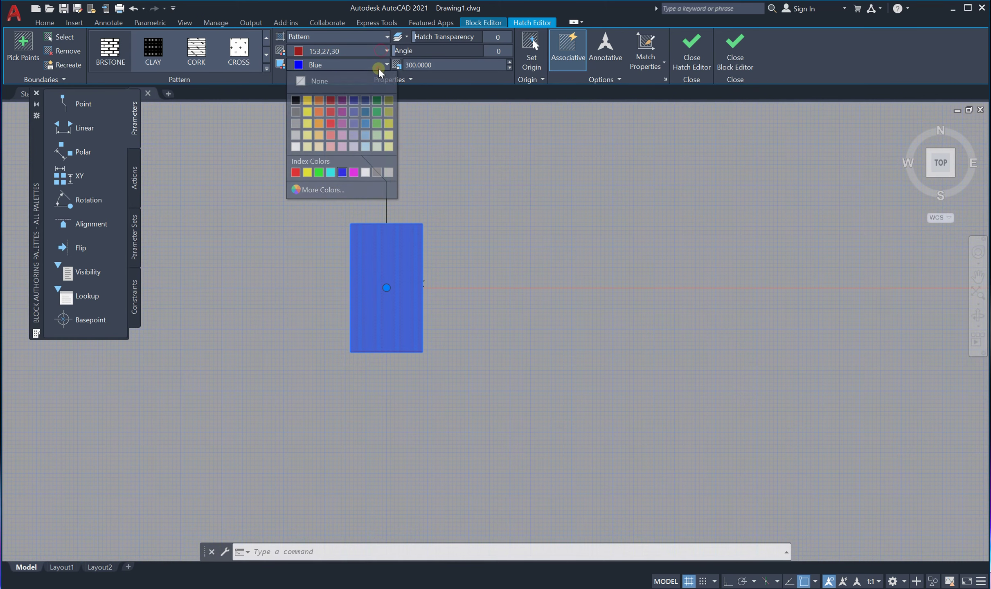
pyautogui.click(331, 102)
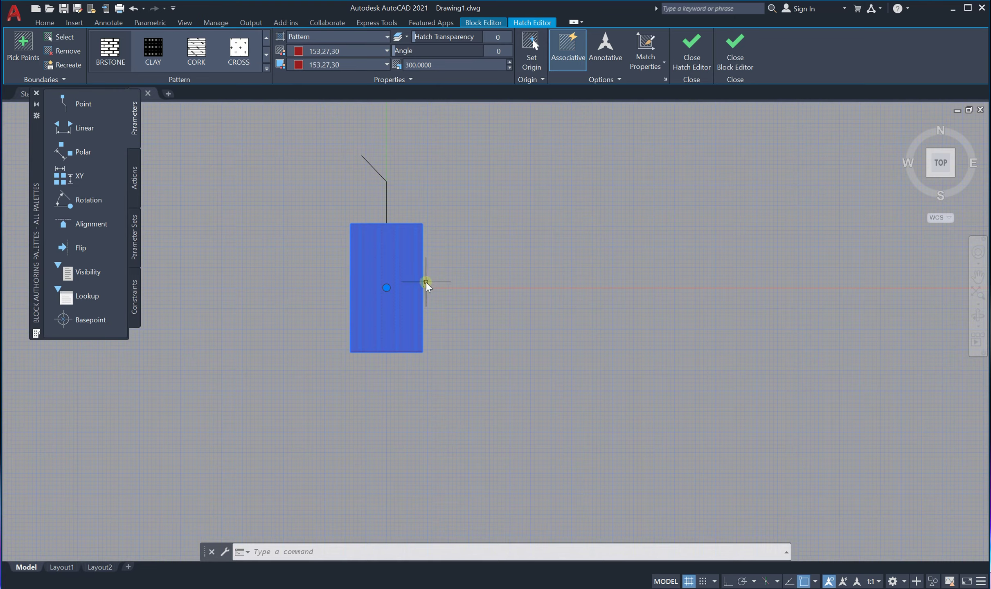
pyautogui.scroll(2, 401, 283)
pyautogui.scroll(2, 401, 283)
pyautogui.scroll(-2, 396, 278)
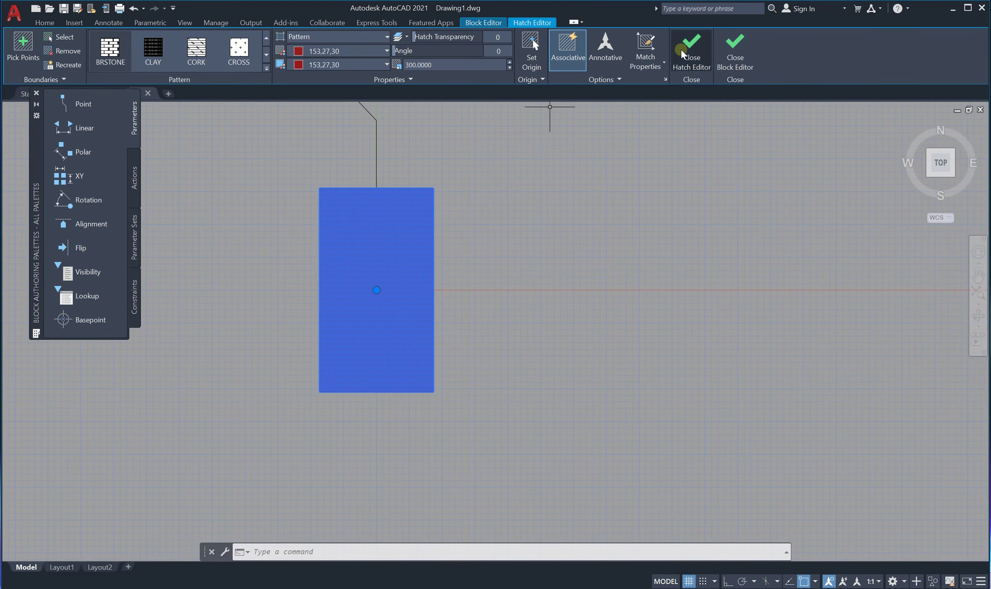
pyautogui.click(422, 248)
pyautogui.scroll(-2, 394, 241)
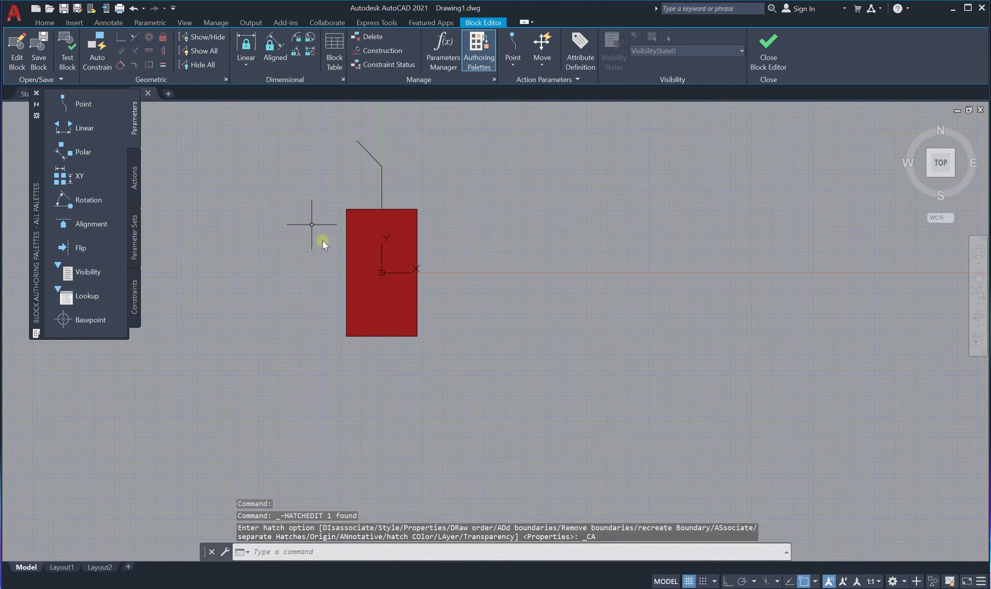
# Close the Block Editor, saving the changes to the E.H.O block.
pyautogui.scroll(2, 378, 255)
pyautogui.scroll(5, 461, 276)
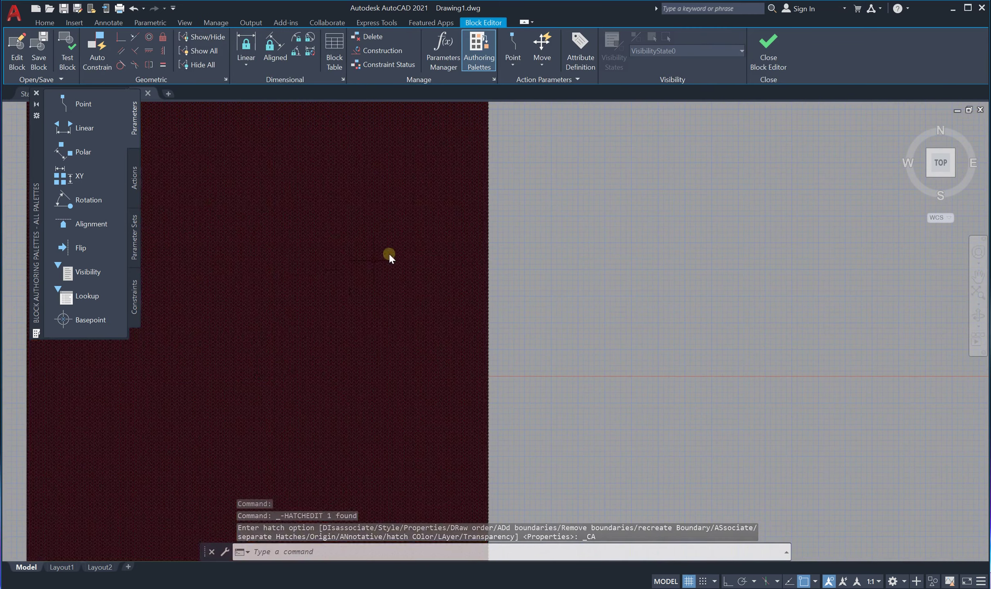
pyautogui.scroll(-4, 345, 259)
pyautogui.scroll(-4, 365, 270)
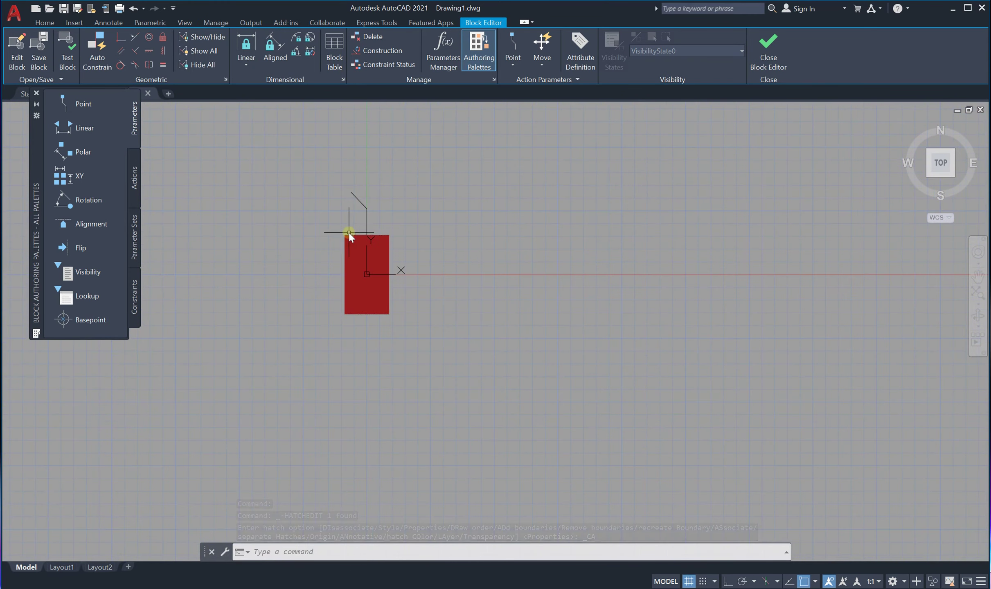
pyautogui.scroll(2, 349, 229)
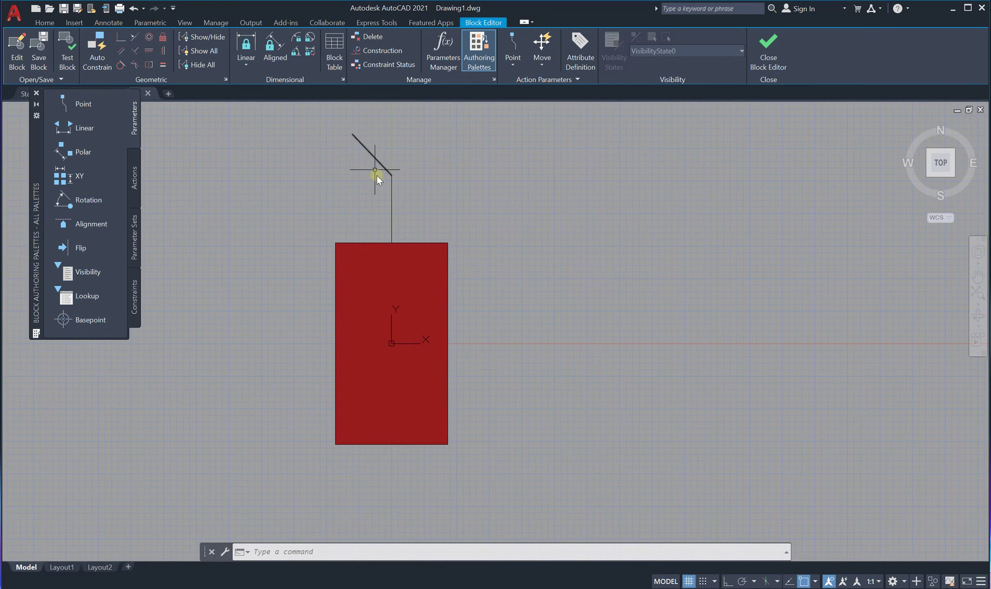
pyautogui.scroll(-3, 403, 229)
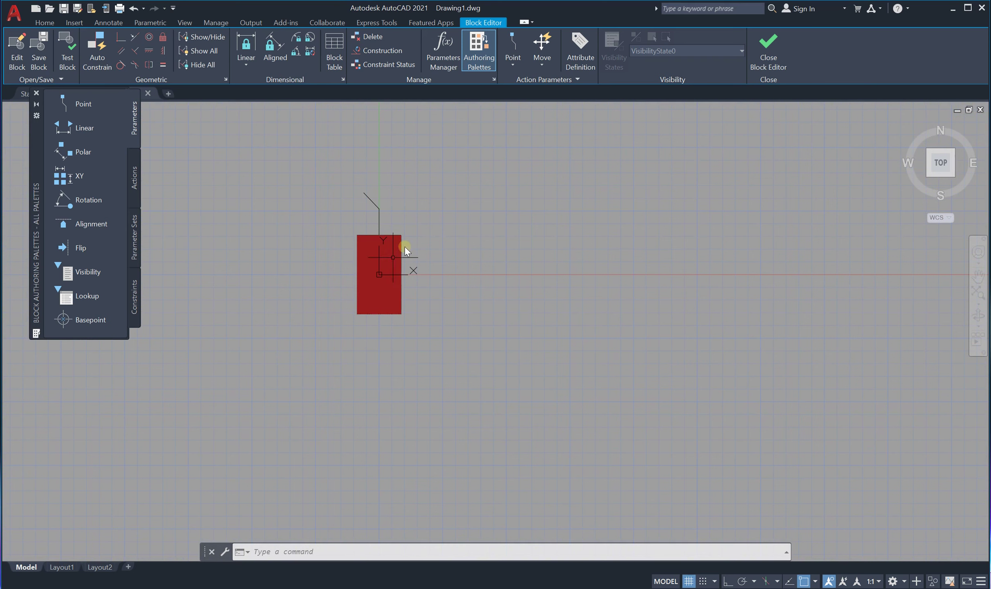
pyautogui.click(780, 54)
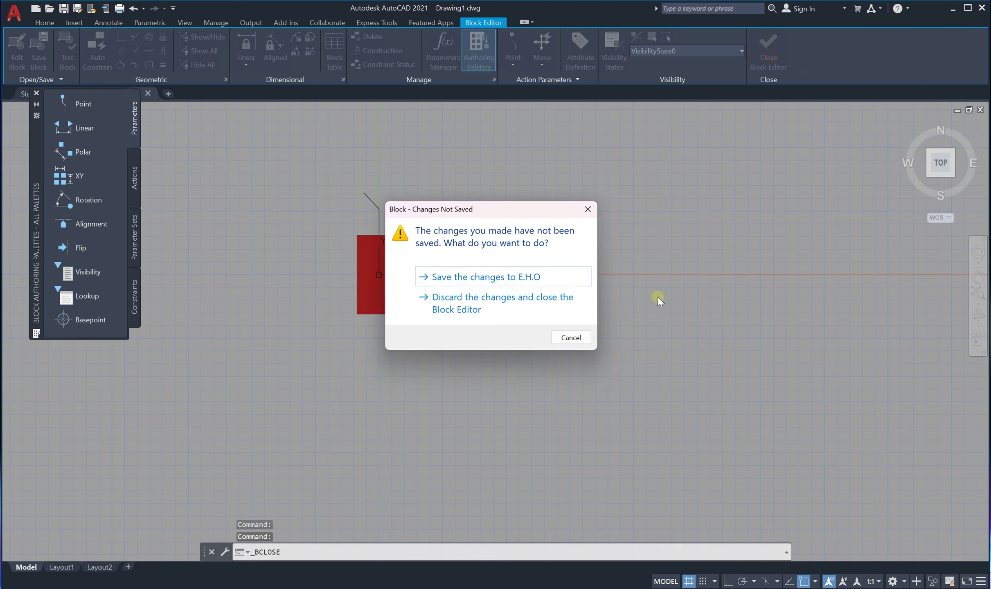
pyautogui.click(524, 279)
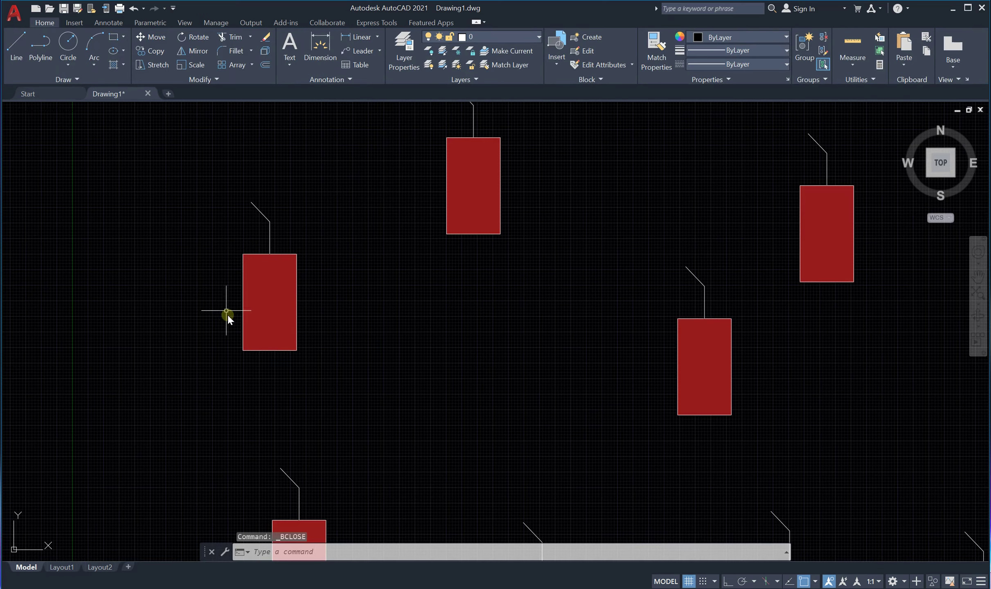
# Examine the scattered E.H.O copies throughout the drawing to check that their hatch matches the edited block.
pyautogui.scroll(-5, 327, 260)
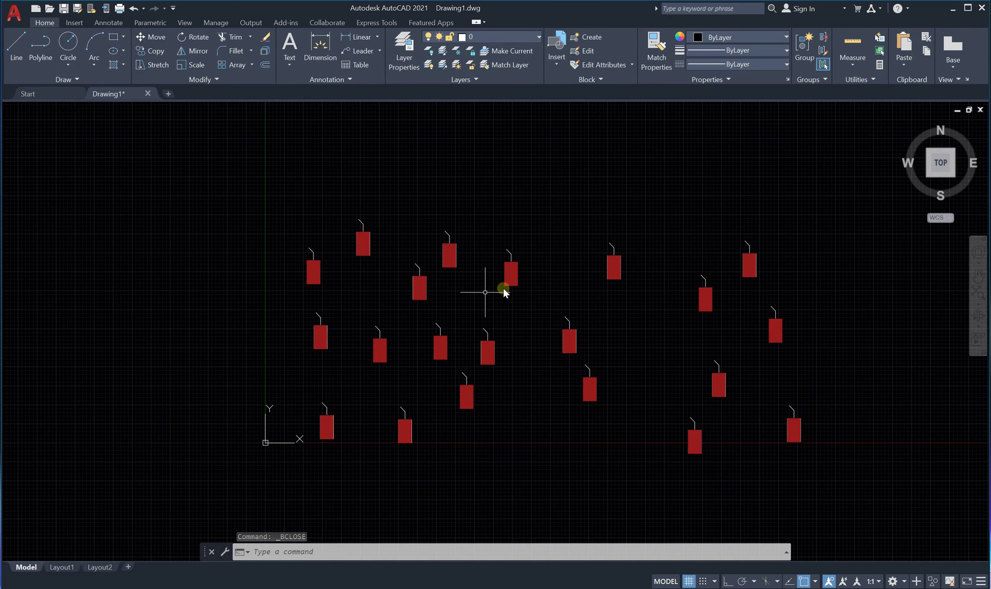
pyautogui.scroll(10, 419, 287)
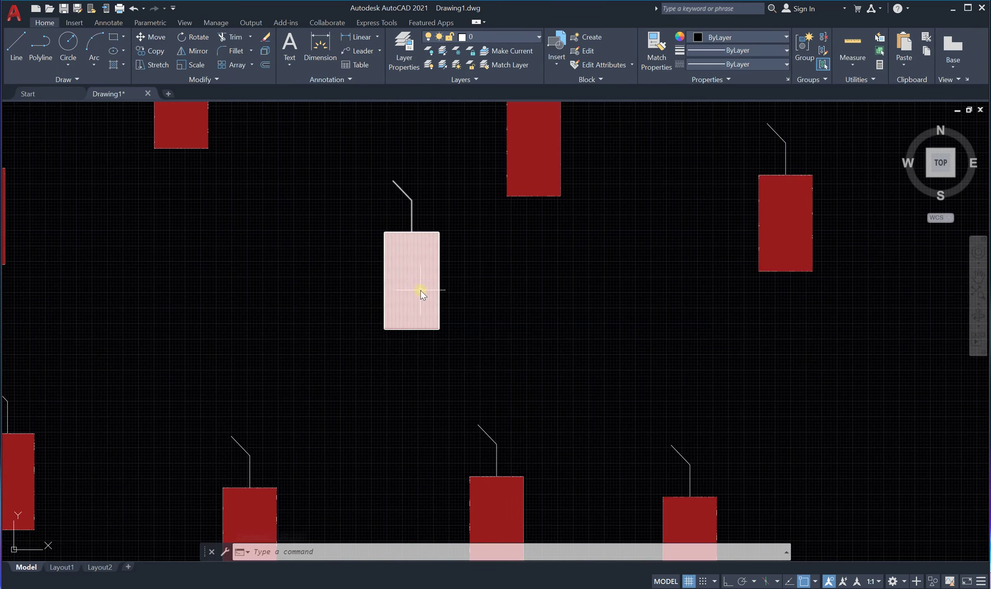
pyautogui.scroll(-10, 405, 276)
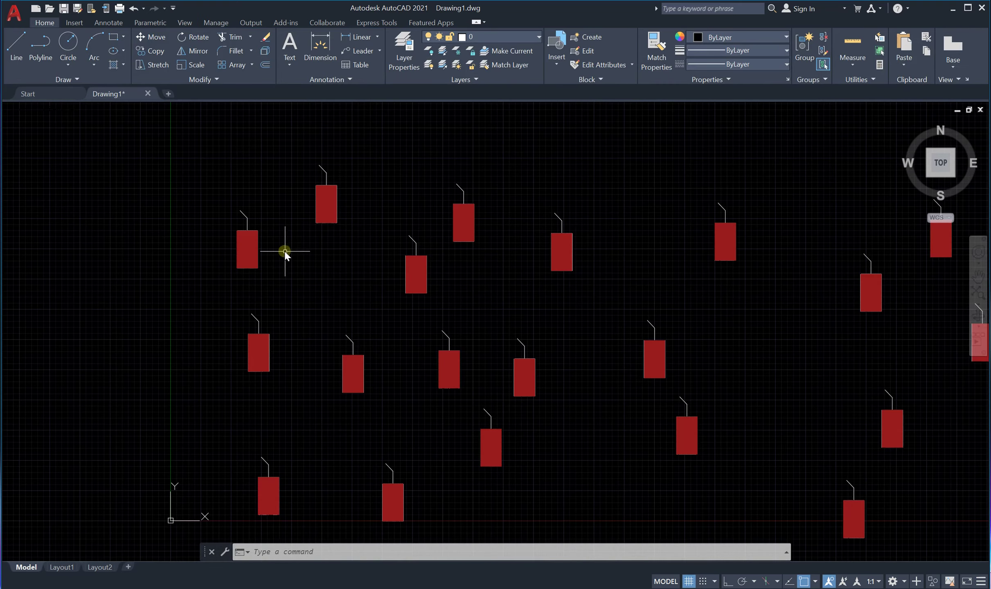
pyautogui.scroll(6, 266, 245)
pyautogui.scroll(-6, 268, 245)
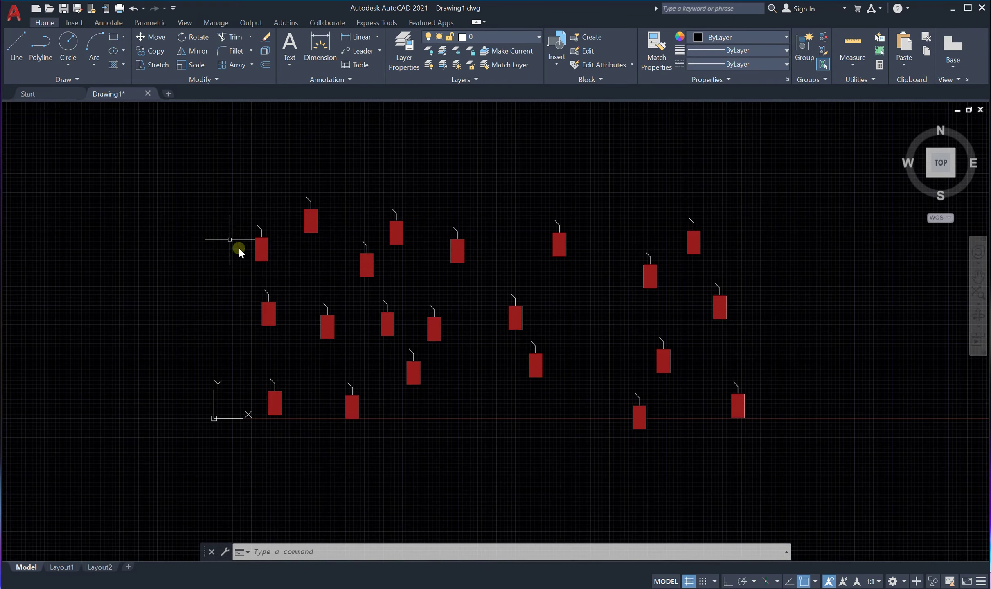
pyautogui.scroll(8, 239, 248)
pyautogui.scroll(-5, 262, 251)
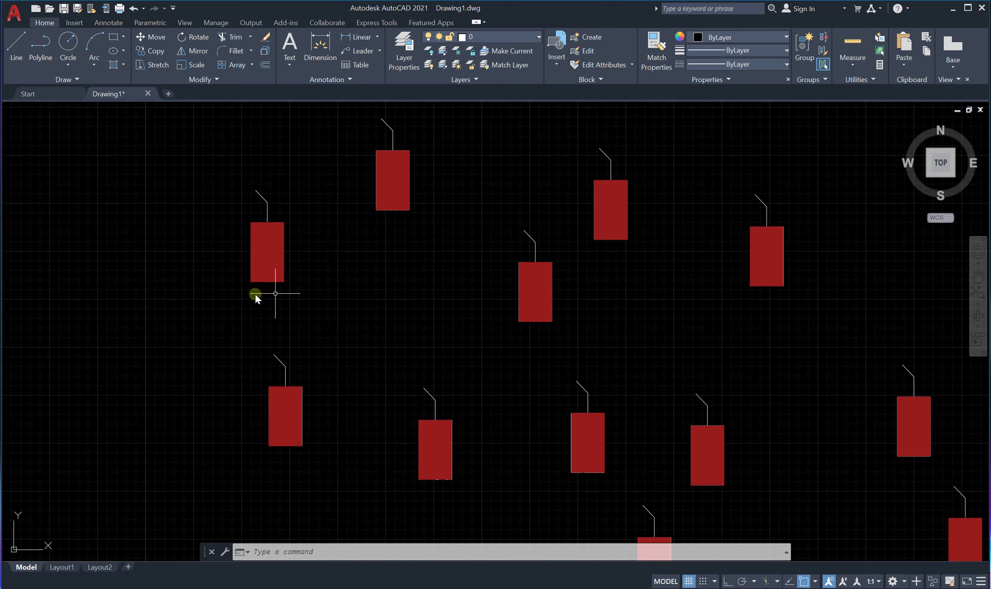
pyautogui.scroll(-5, 243, 270)
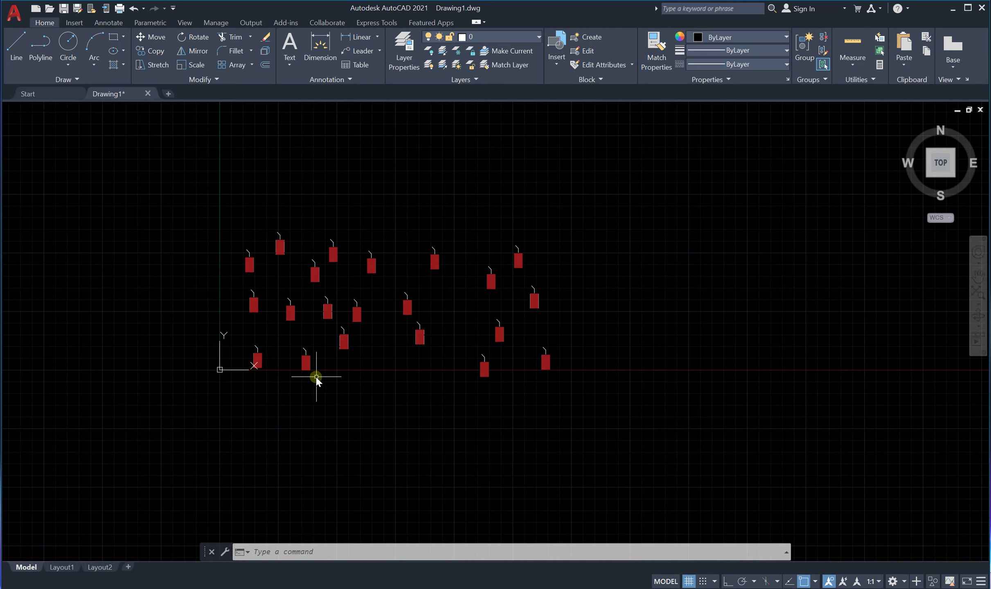
pyautogui.scroll(5, 321, 347)
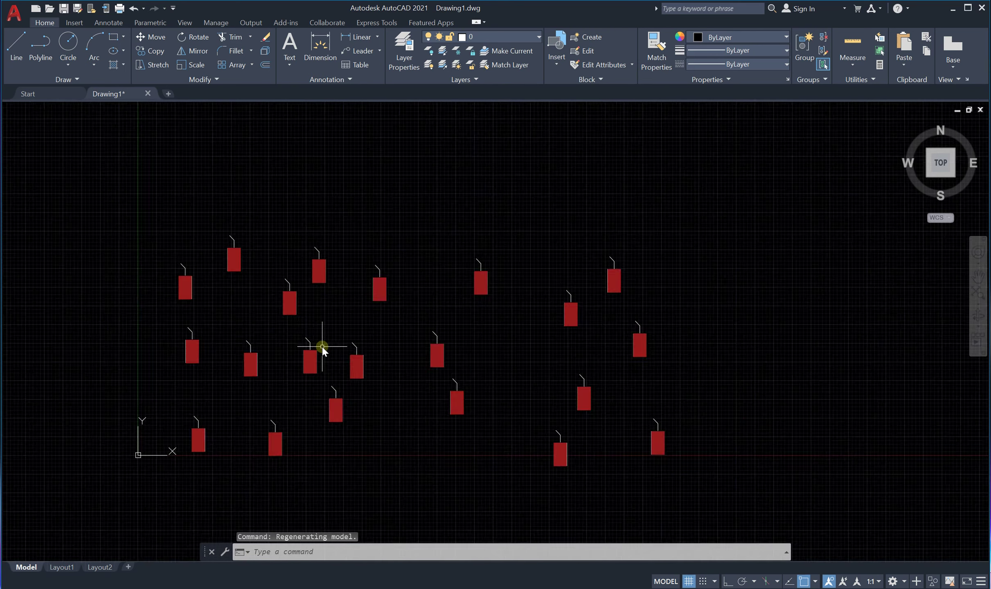
pyautogui.scroll(-5, 316, 227)
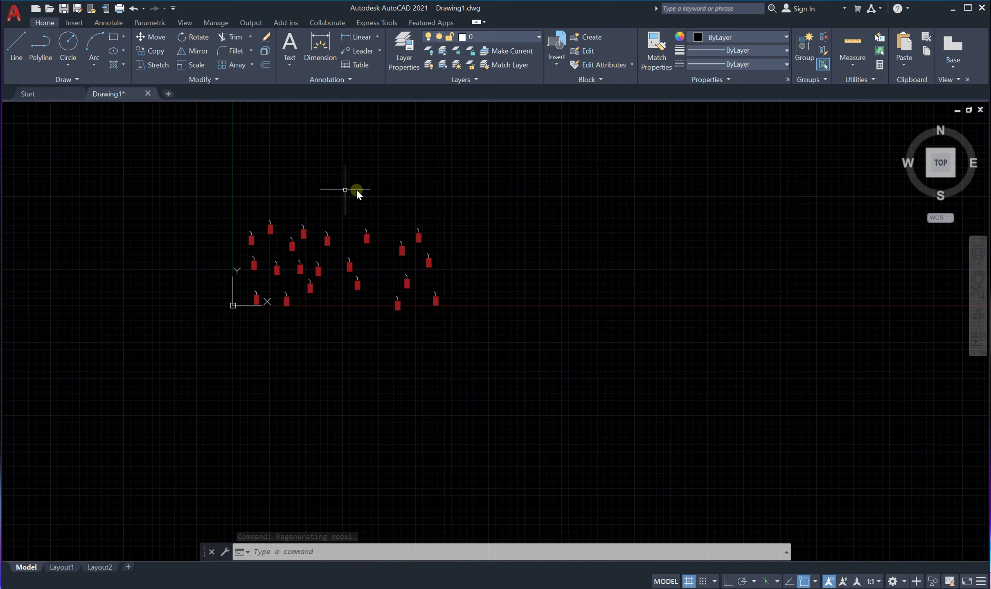
pyautogui.scroll(-5, 333, 179)
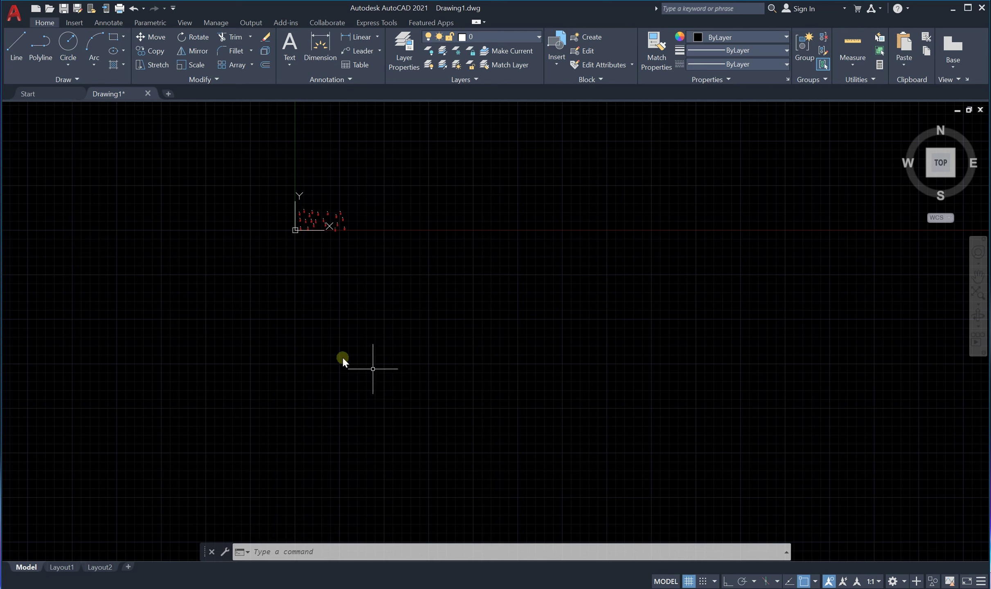
pyautogui.scroll(8, 313, 202)
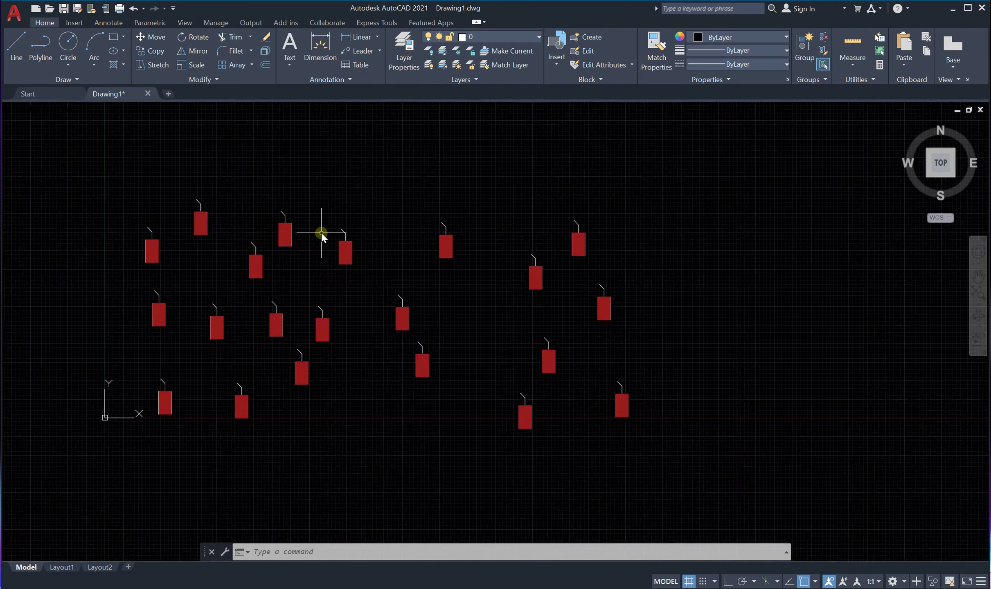
pyautogui.scroll(4, 321, 233)
pyautogui.scroll(-6, 323, 230)
pyautogui.scroll(3, 254, 235)
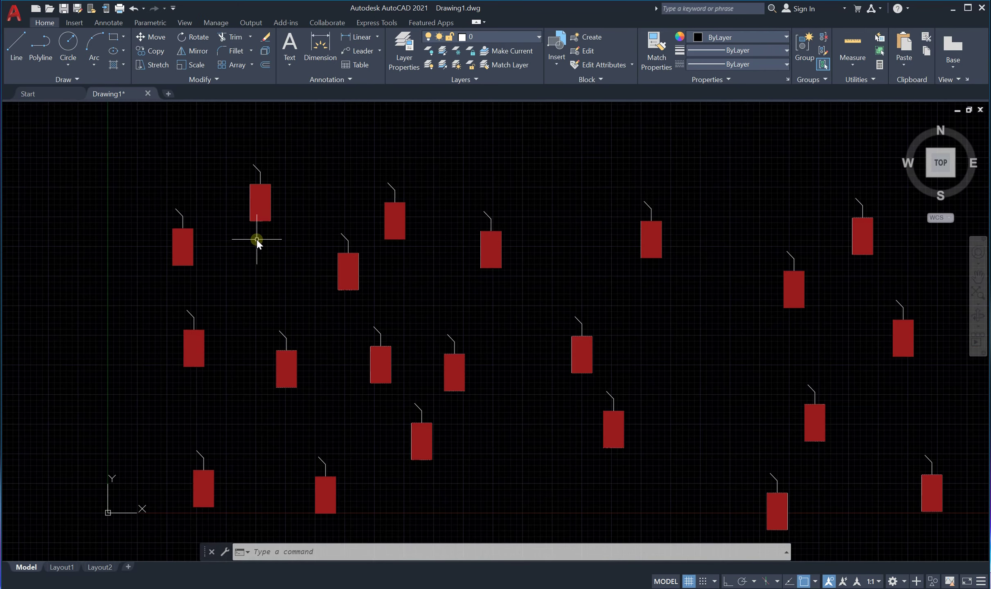
pyautogui.scroll(-1, 203, 243)
pyautogui.scroll(4, 203, 243)
pyautogui.scroll(-2, 225, 240)
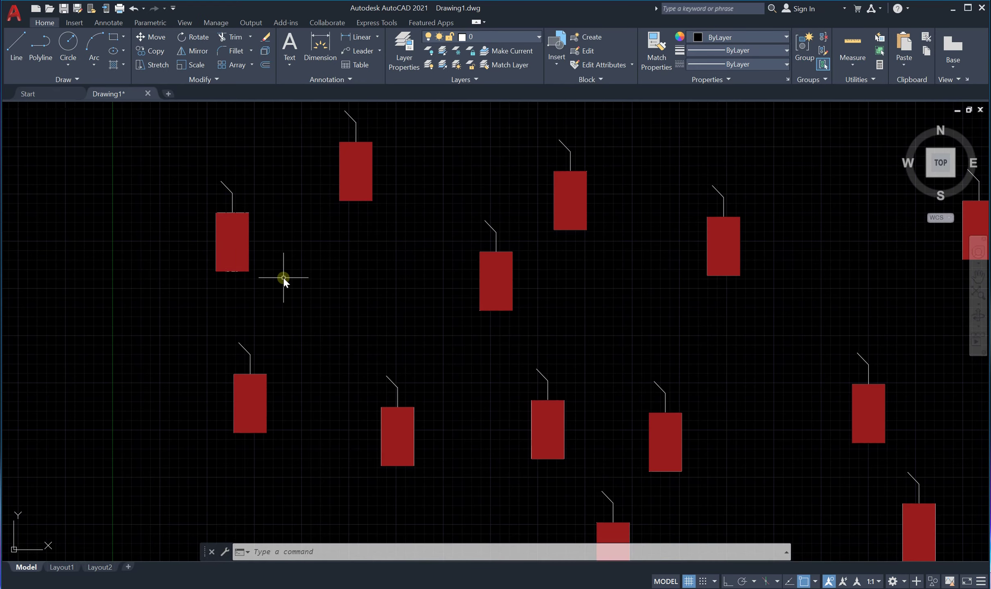
pyautogui.scroll(-5, 262, 256)
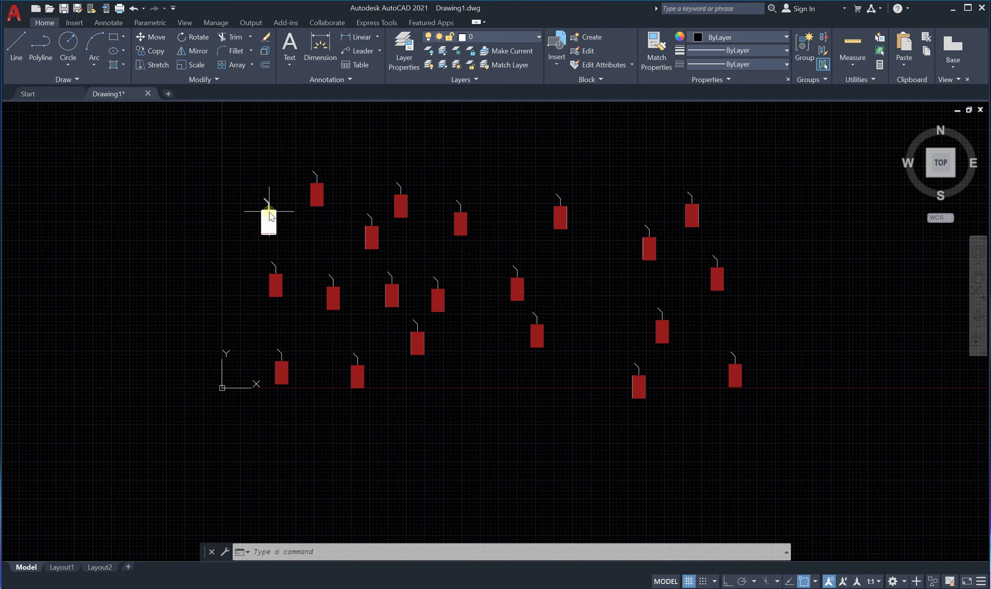
pyautogui.scroll(3, 268, 221)
pyautogui.scroll(-3, 262, 207)
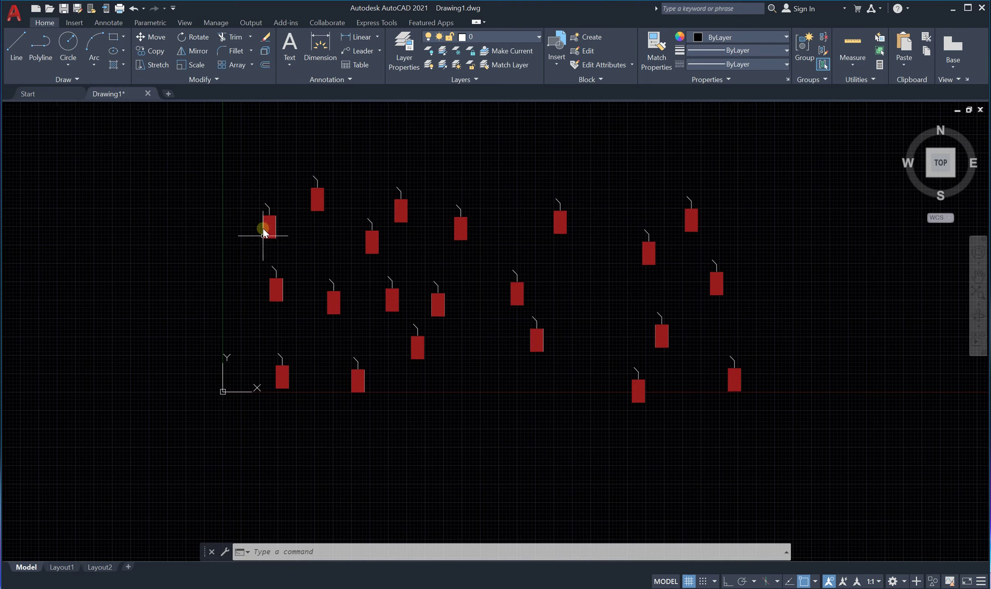
# Explode the upper-left E.H.O copy, select its bent line and hatch as separate objects, and clear the selection.
pyautogui.scroll(5, 259, 209)
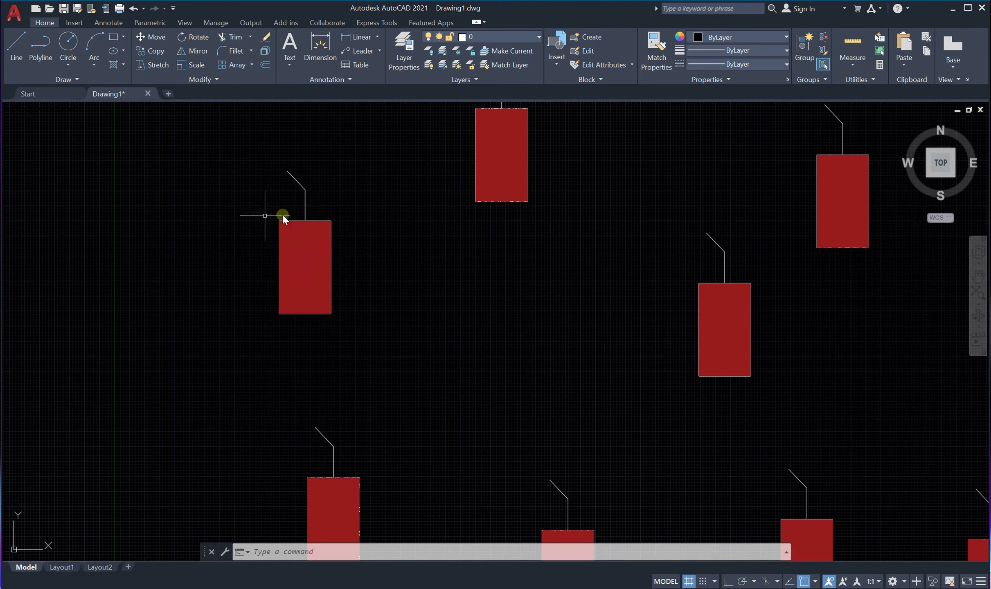
pyautogui.click(313, 251)
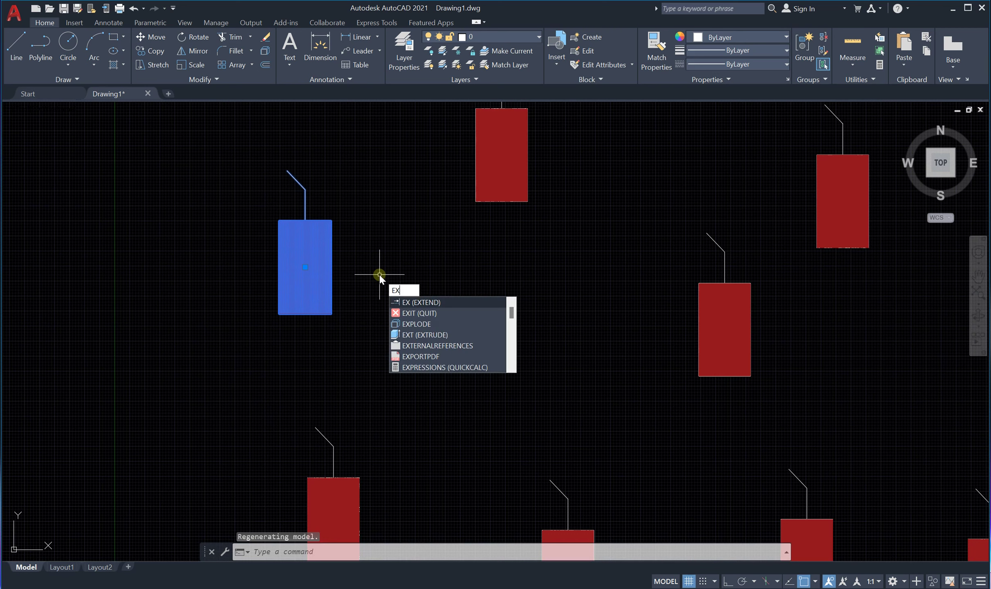
pyautogui.click(430, 322)
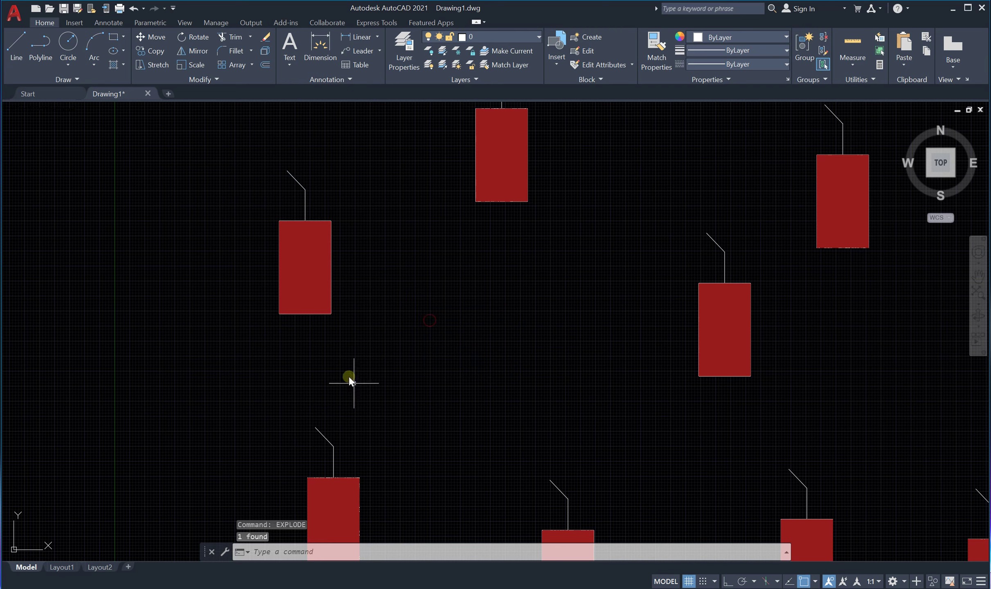
pyautogui.click(297, 183)
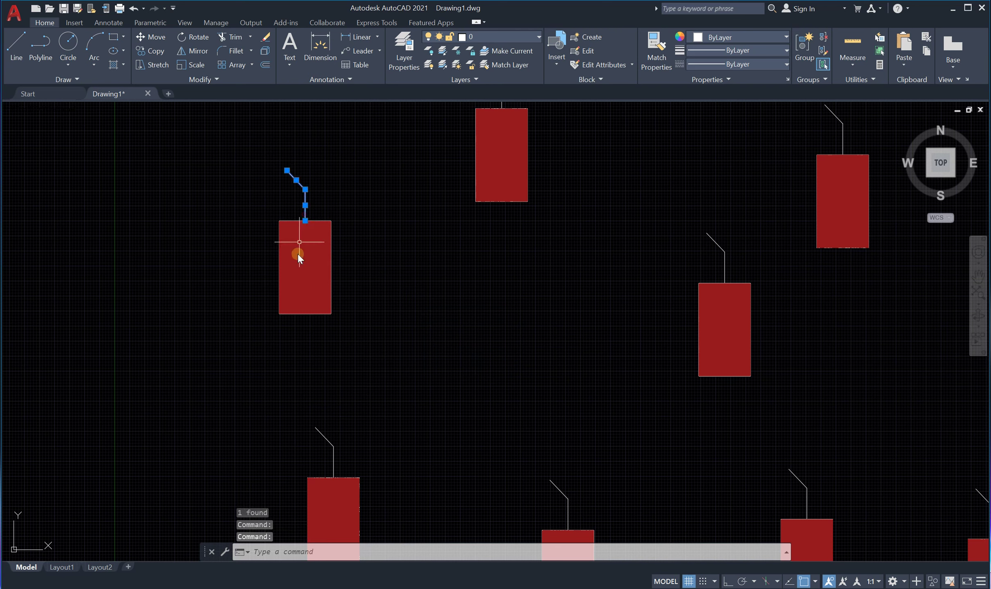
pyautogui.click(310, 262)
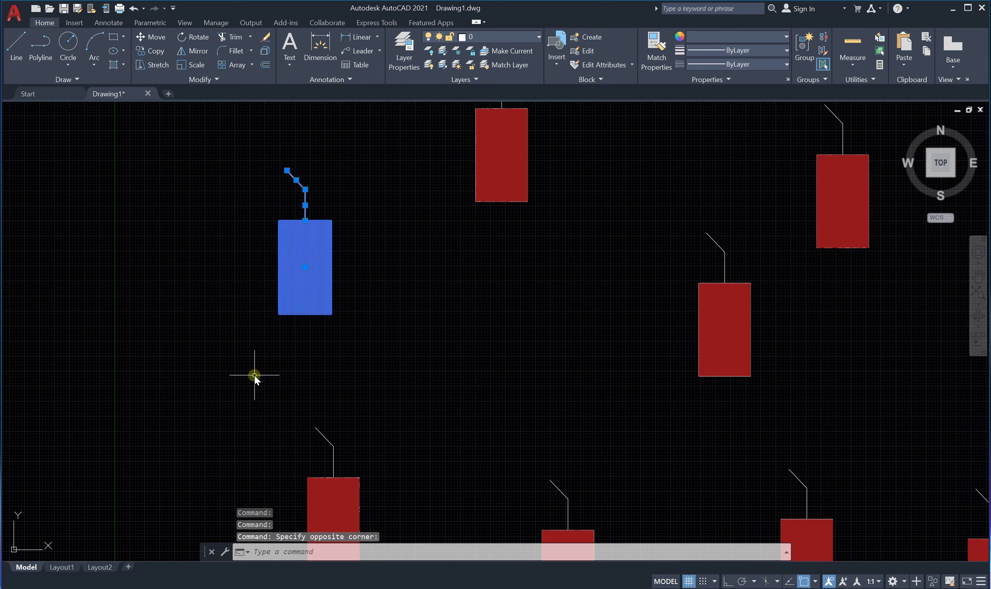
pyautogui.press('Escape')
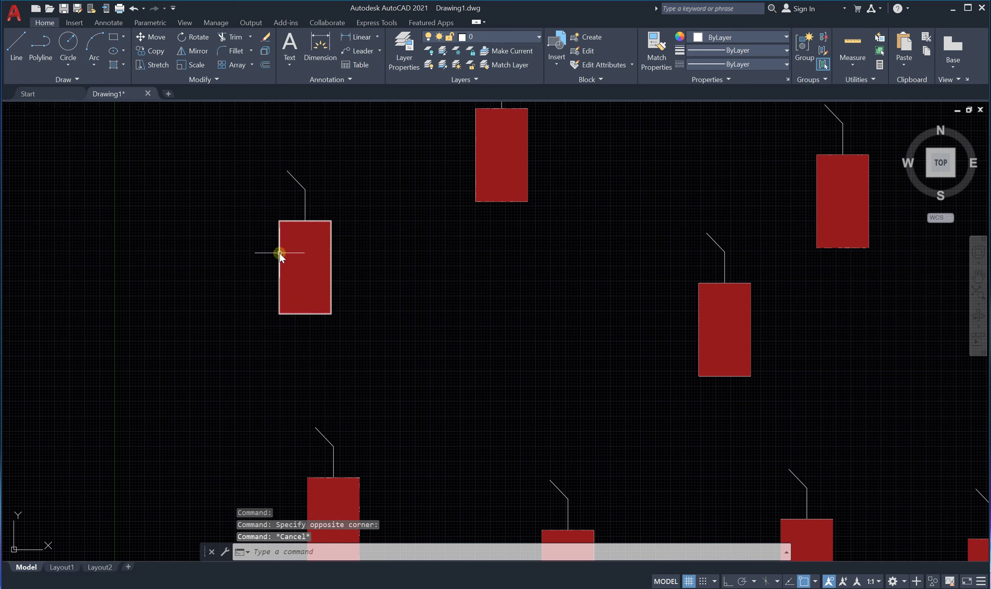
# Set the pattern color of the exploded copy's BRSTONE hatch to white 255,255,255.
pyautogui.click(291, 257)
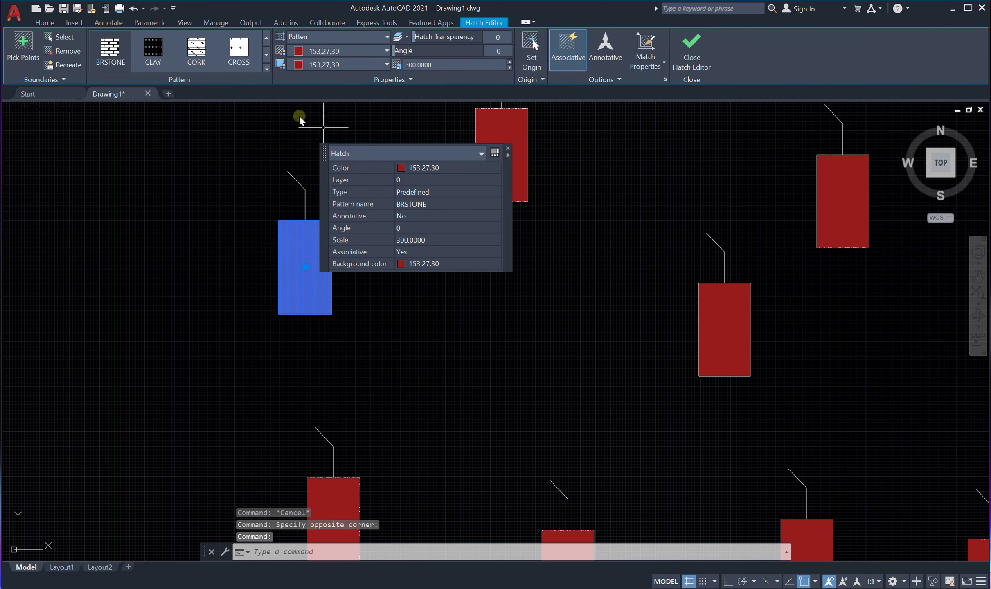
pyautogui.click(318, 64)
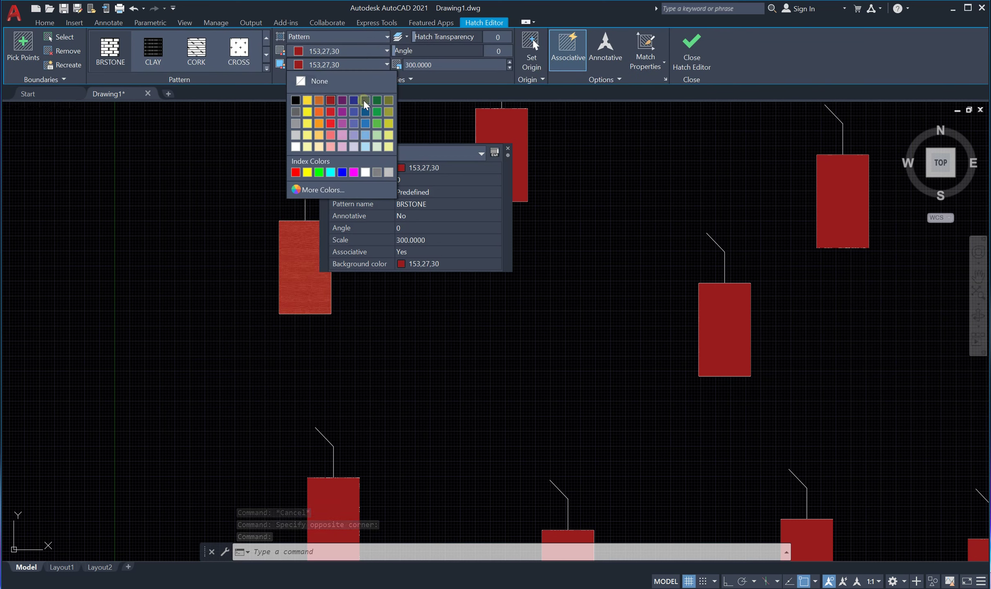
pyautogui.click(371, 52)
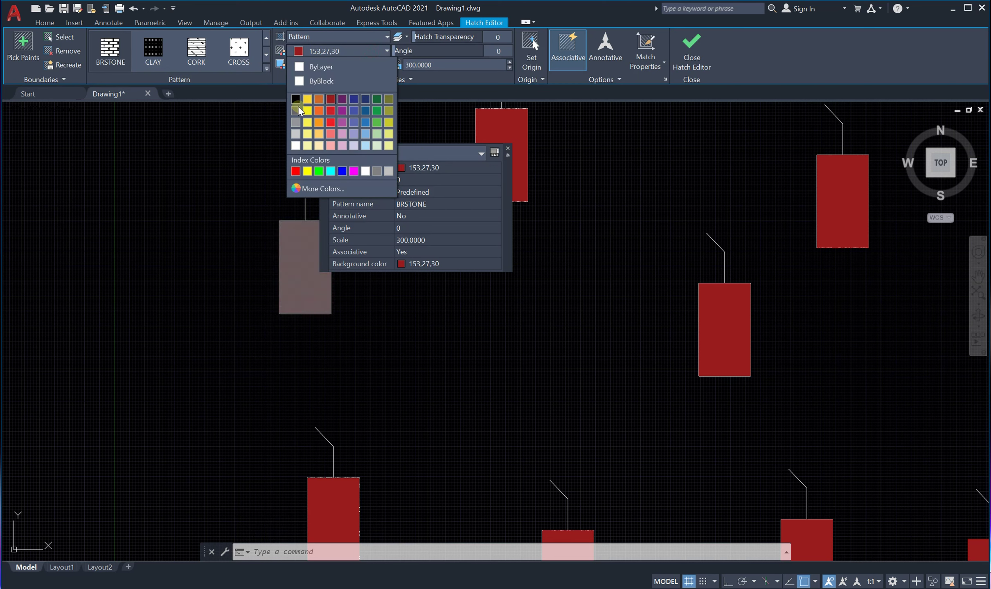
pyautogui.click(295, 145)
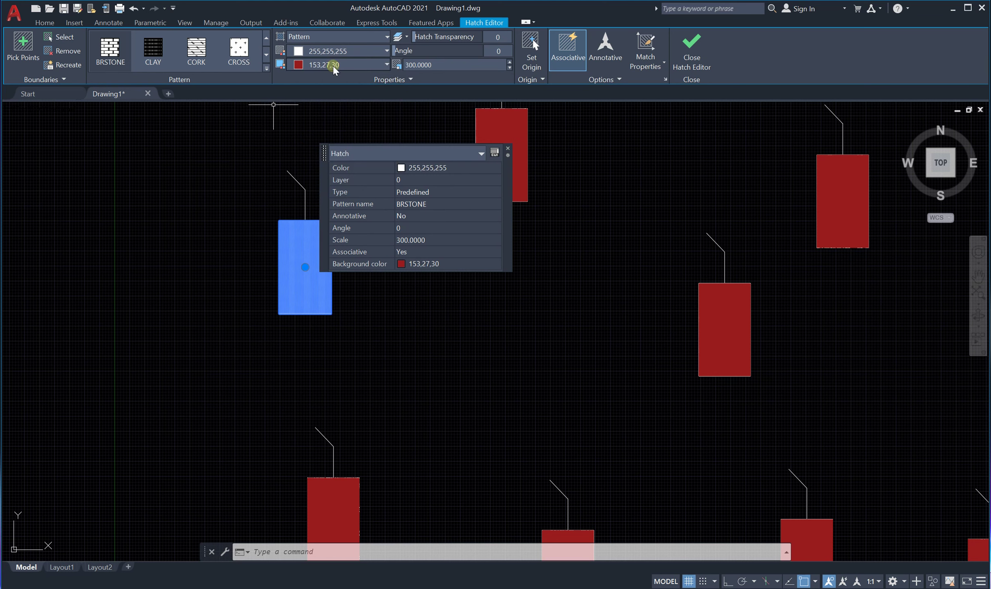
# Set the exploded copy's hatch background color to blue 39,118,187, dismiss its properties display and end the hatch editing.
pyautogui.click(334, 67)
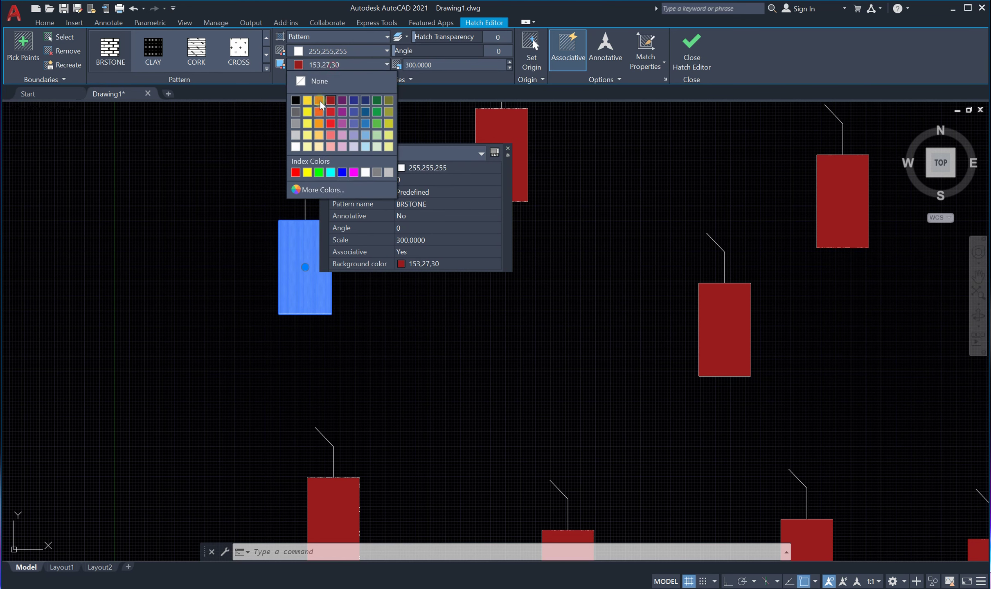
pyautogui.click(367, 124)
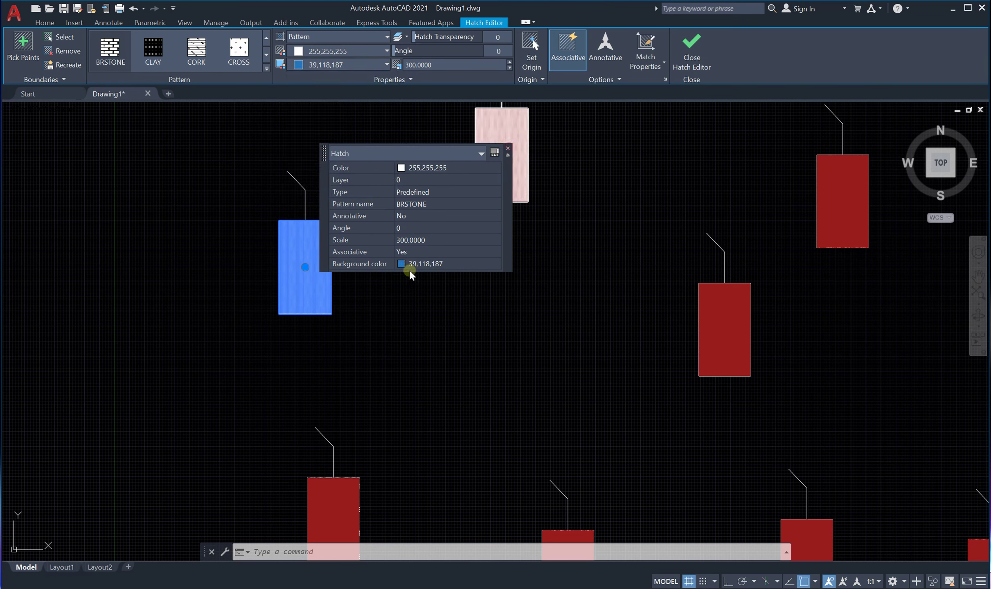
pyautogui.click(508, 148)
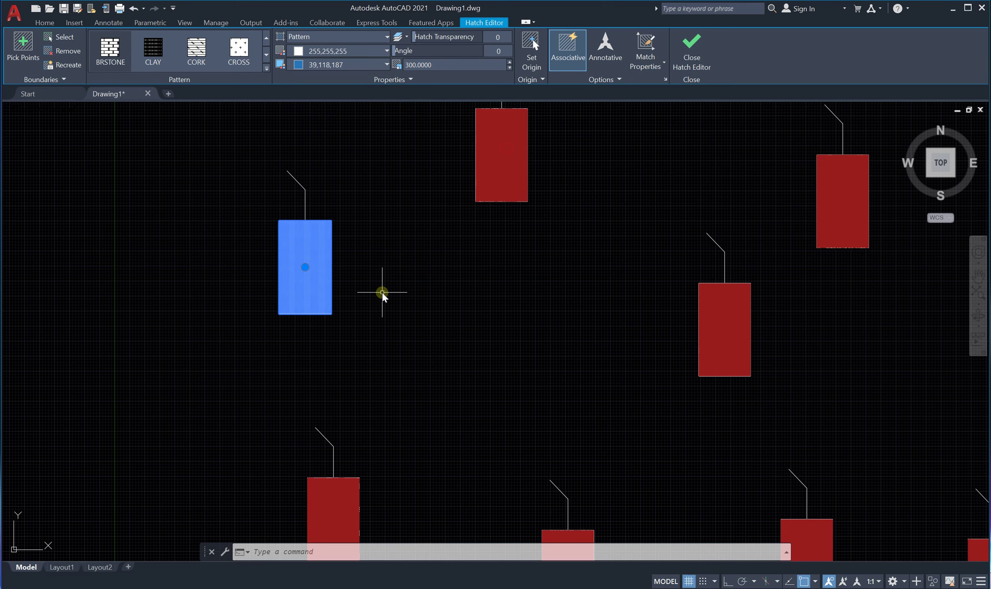
pyautogui.press('Escape')
pyautogui.press('Escape')
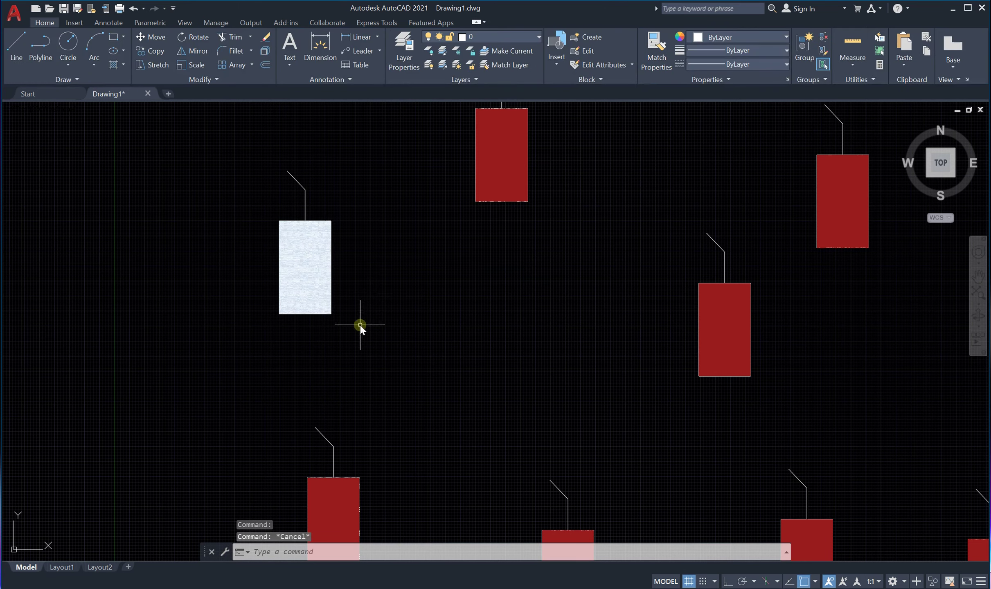
pyautogui.scroll(4, 343, 244)
pyautogui.scroll(5, 335, 305)
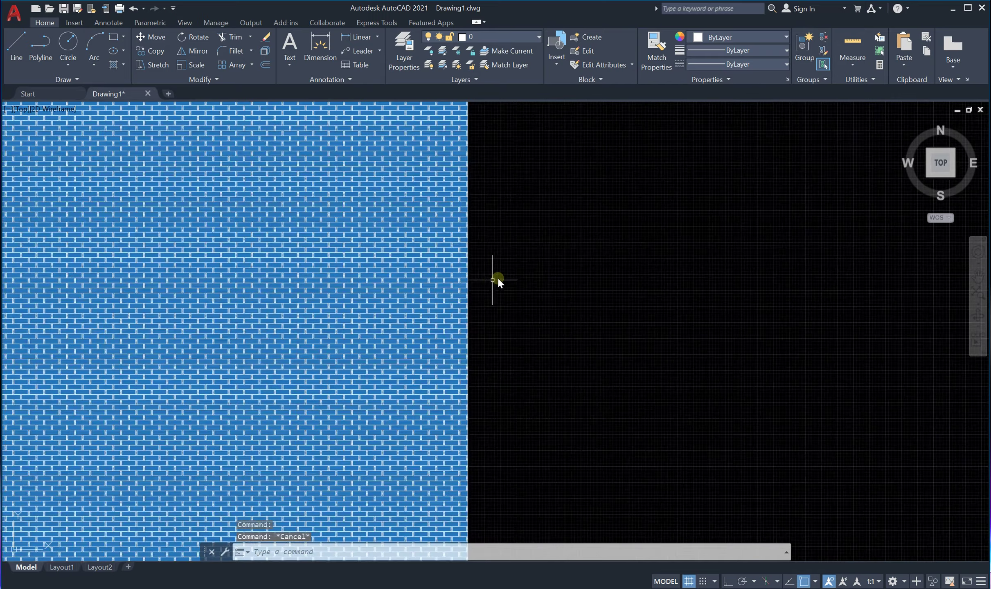
# Examine the exploded copy's recolored brick hatch up close and compare it with the other E.H.O copies across the drawing.
pyautogui.scroll(10, 321, 323)
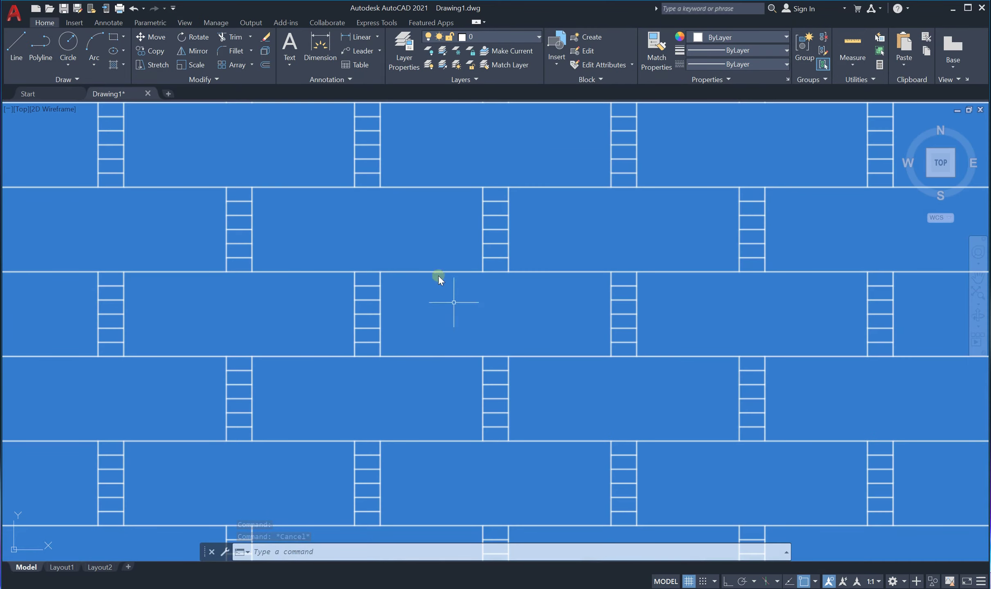
pyautogui.scroll(-4, 448, 330)
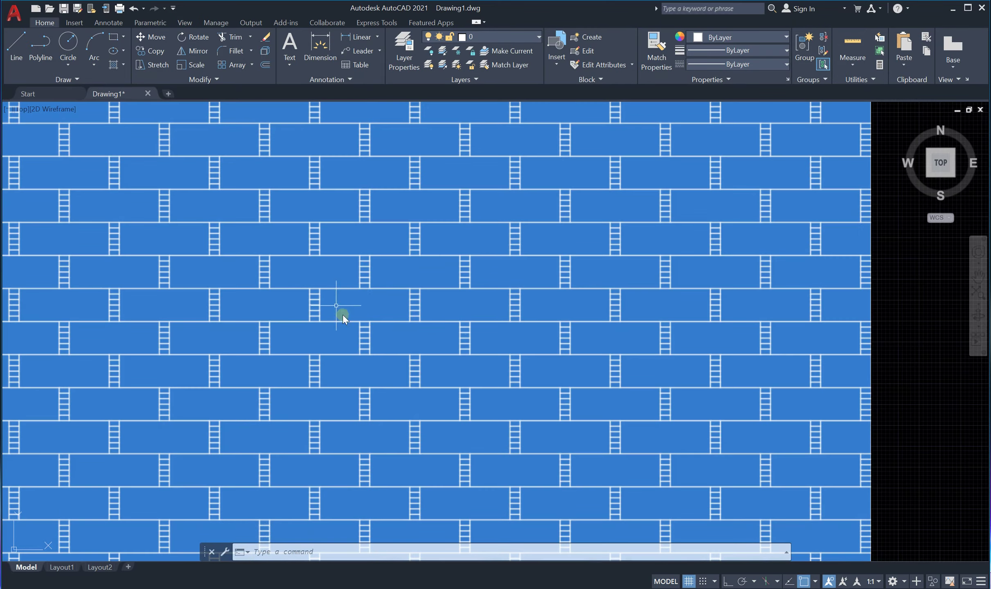
pyautogui.scroll(-10, 523, 317)
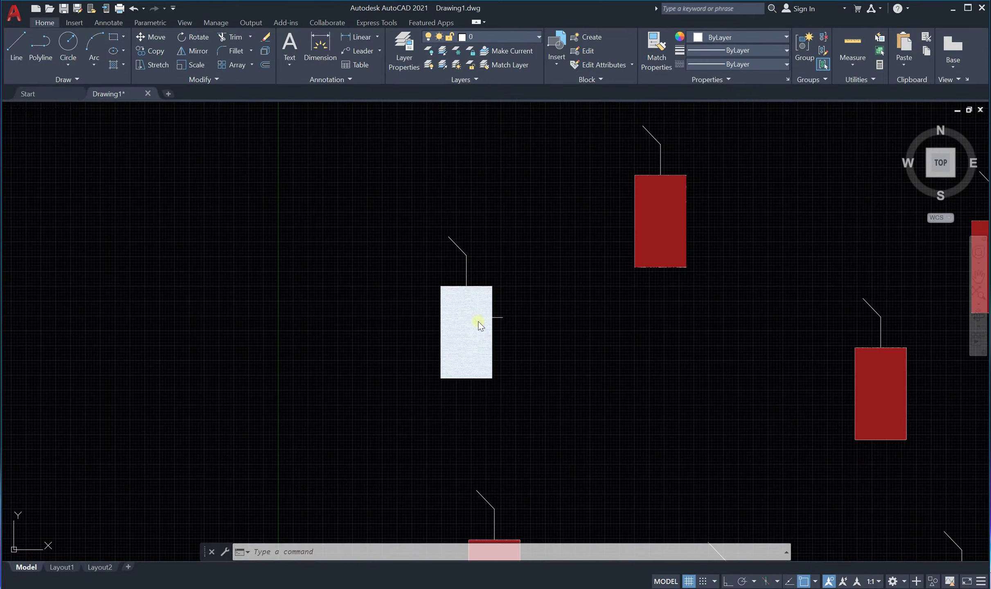
pyautogui.scroll(15, 480, 326)
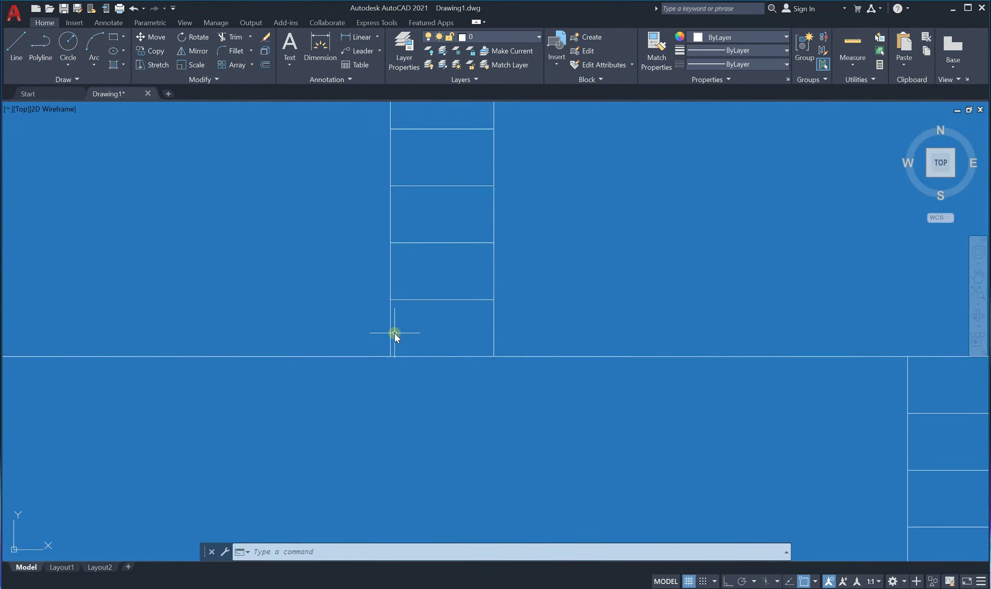
pyautogui.scroll(-12, 394, 334)
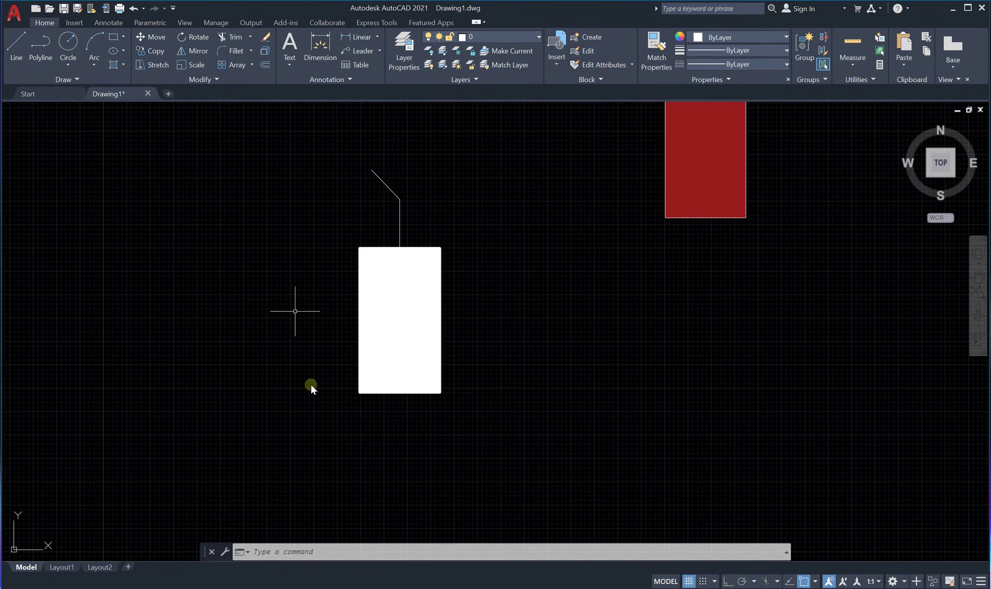
pyautogui.scroll(10, 410, 312)
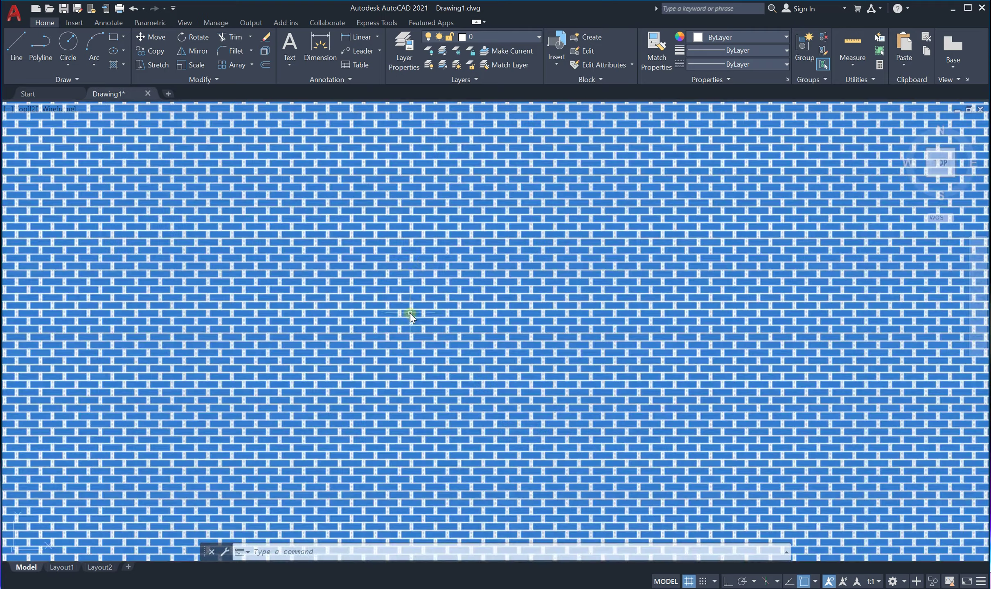
pyautogui.scroll(-10, 360, 352)
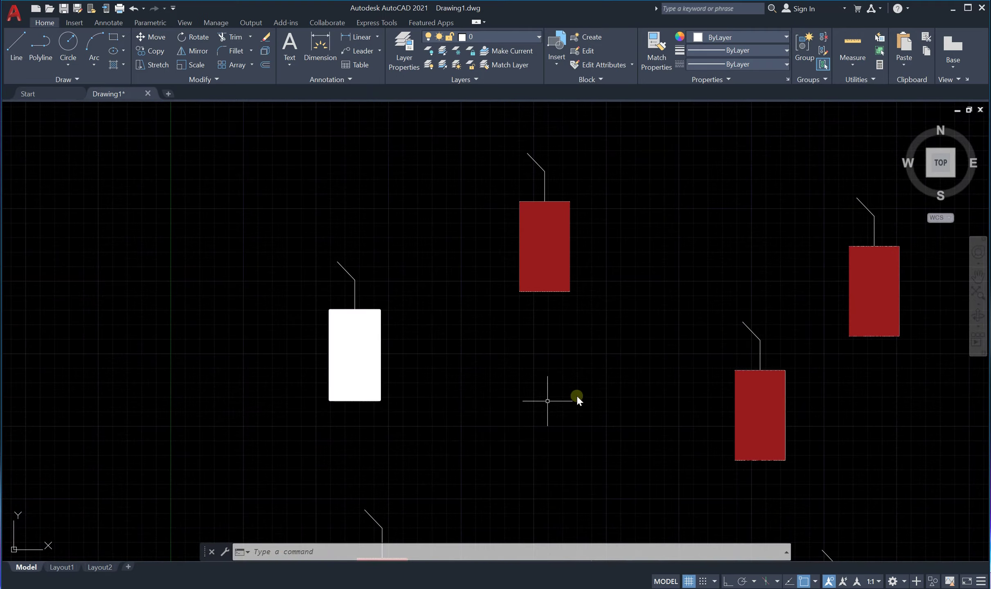
pyautogui.scroll(-8, 289, 319)
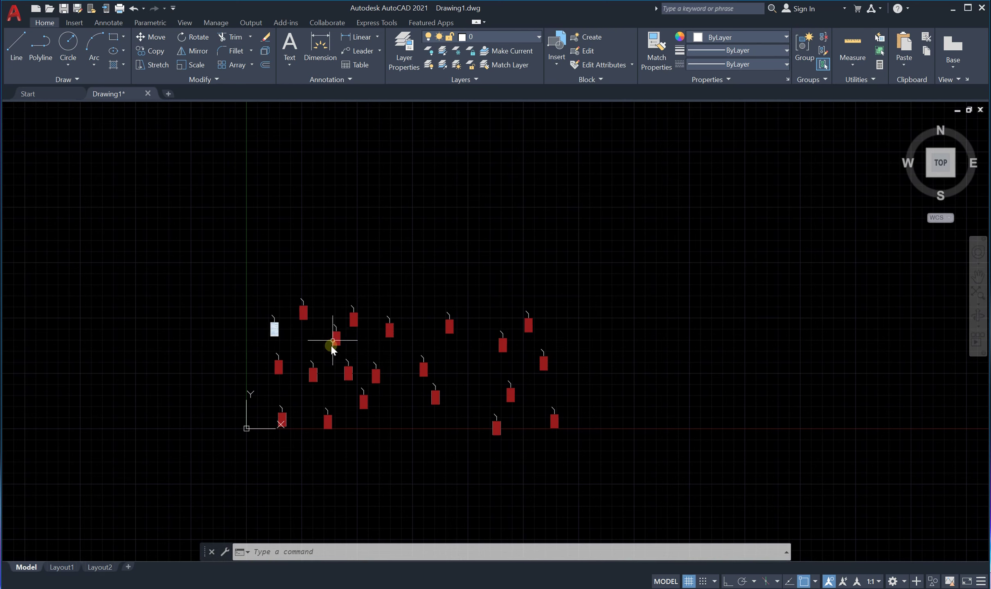
pyautogui.scroll(8, 271, 331)
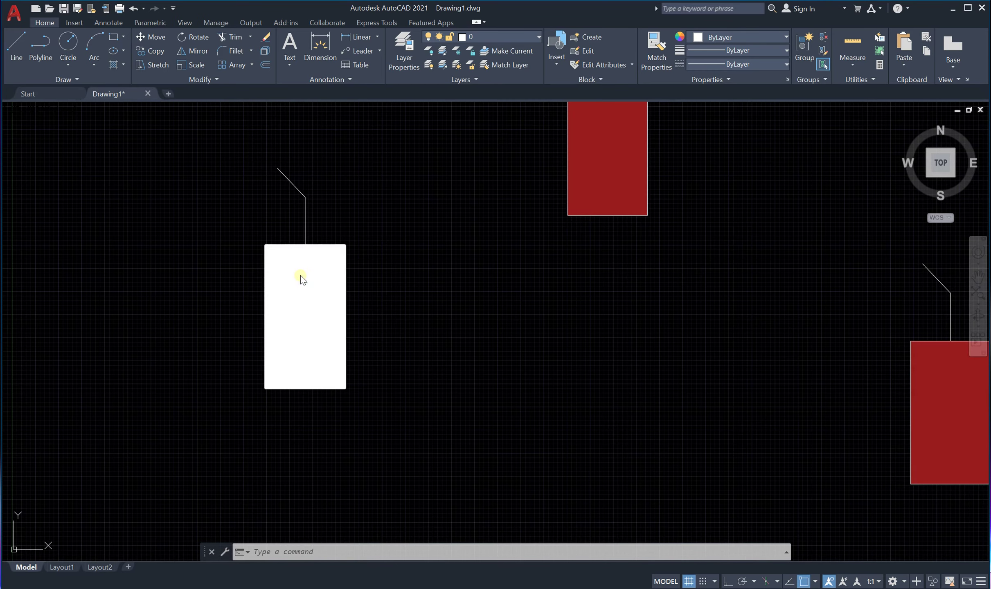
# Move the exploded copy's hatch out of its rectangle into the empty area to the left of it.
pyautogui.click(317, 289)
pyautogui.scroll(-5, 344, 271)
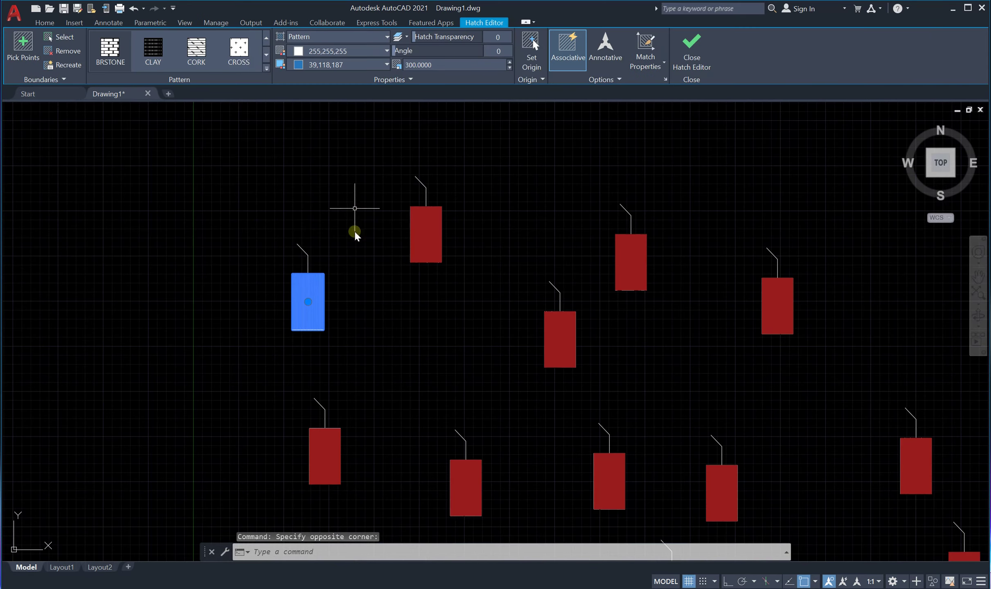
pyautogui.click(308, 302)
pyautogui.click(71, 302)
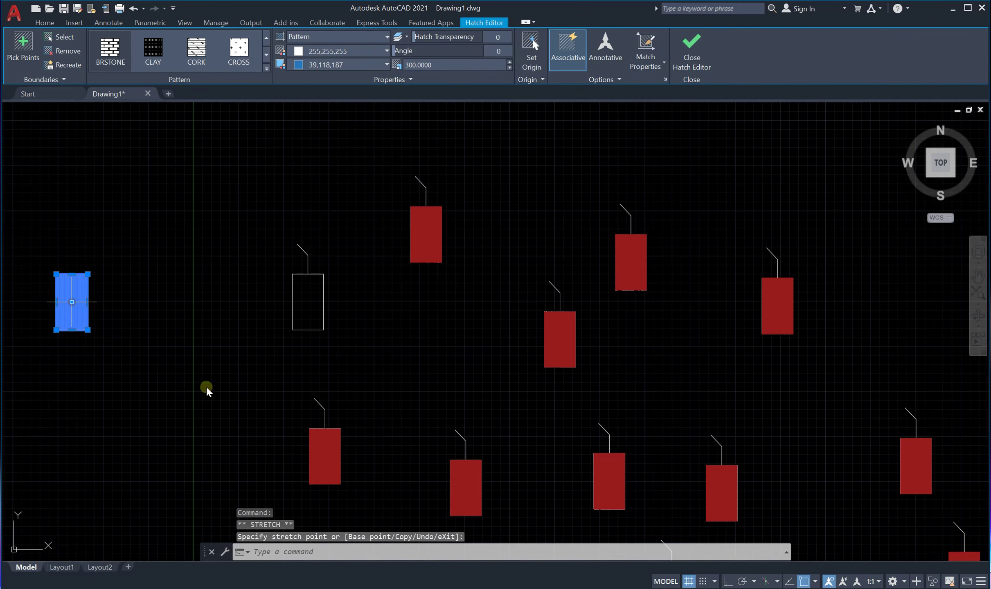
# Move the vertical line segment above the emptied rectangle about 183,100 units up and to the left, above the detached hatch.
pyautogui.click(307, 262)
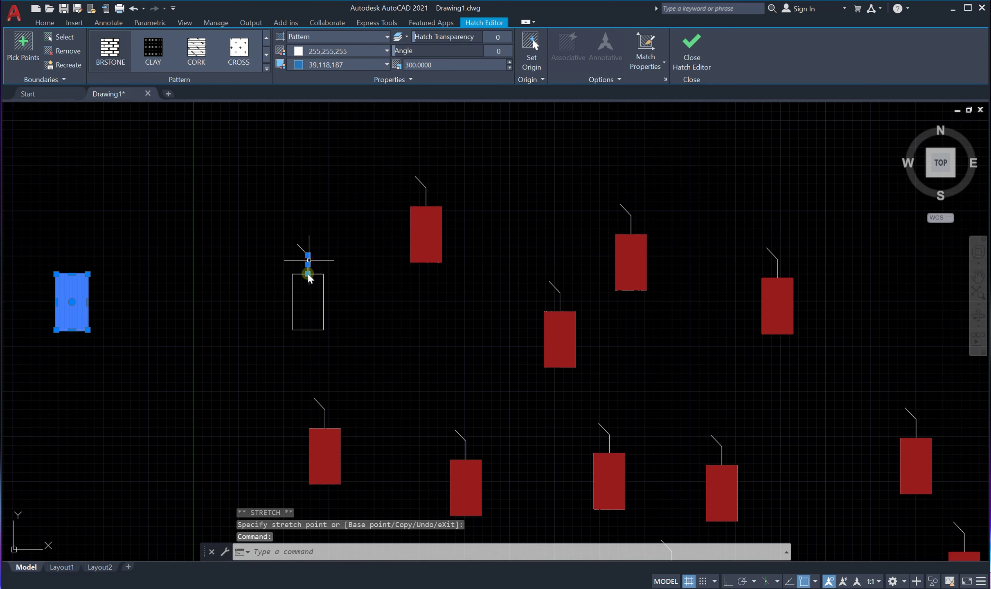
pyautogui.click(308, 264)
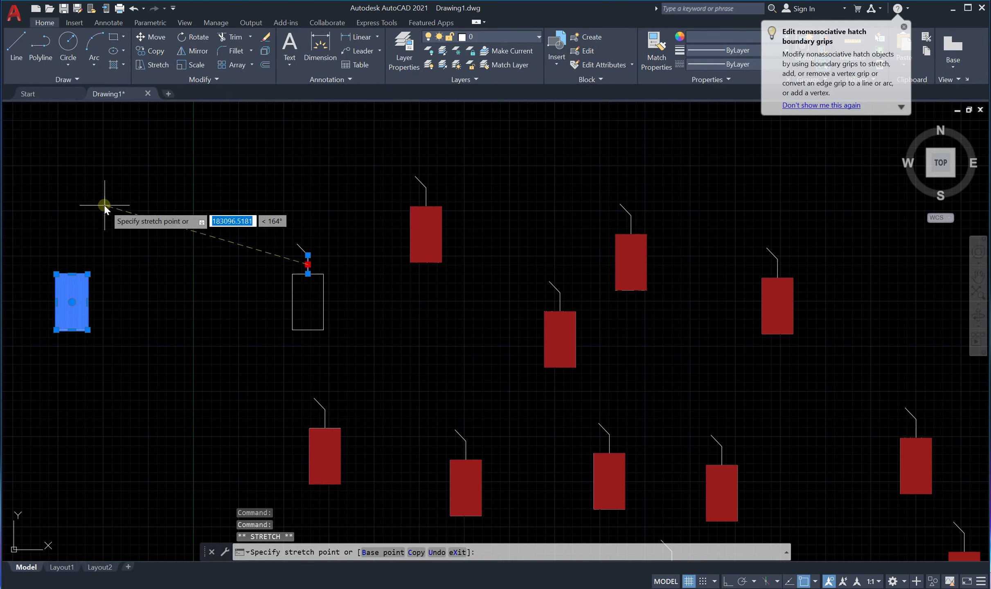
pyautogui.click(105, 205)
# Select the emptied rectangle and stretch its left edge about 119,000 units to the left, toward the detached hatch.
pyautogui.click(302, 280)
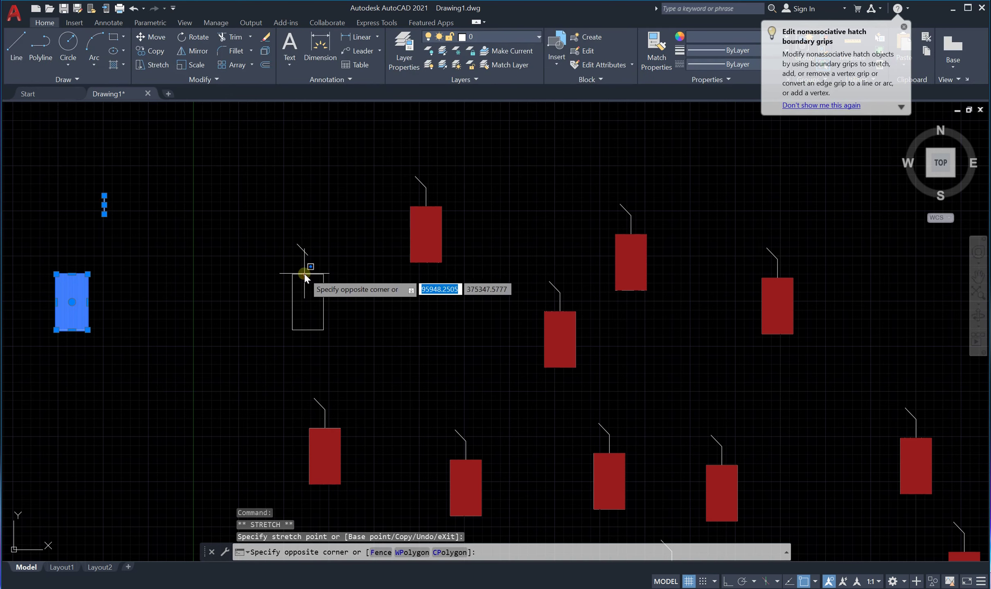
pyautogui.click(302, 282)
pyautogui.click(298, 285)
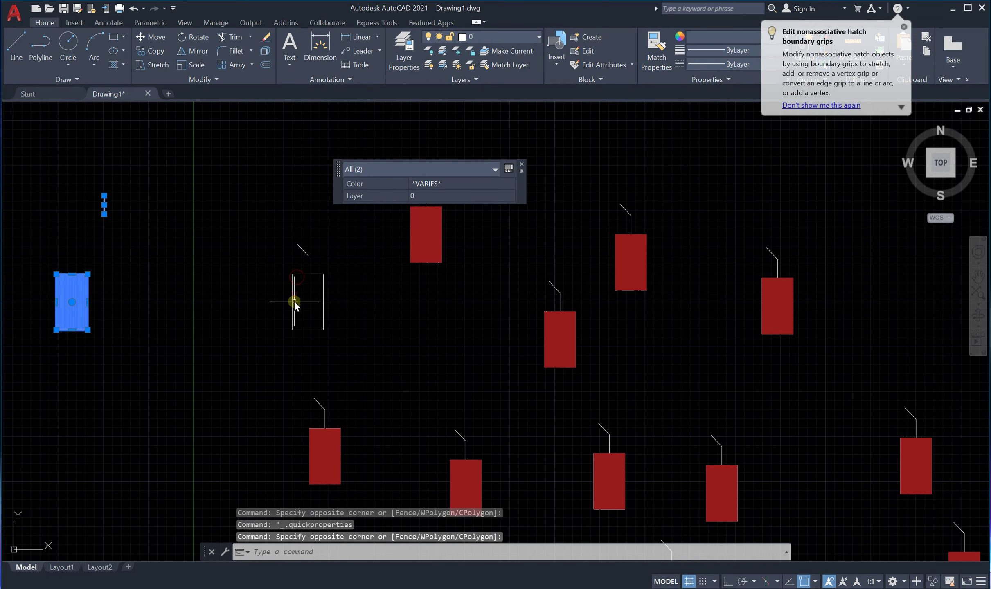
pyautogui.click(293, 301)
pyautogui.click(292, 302)
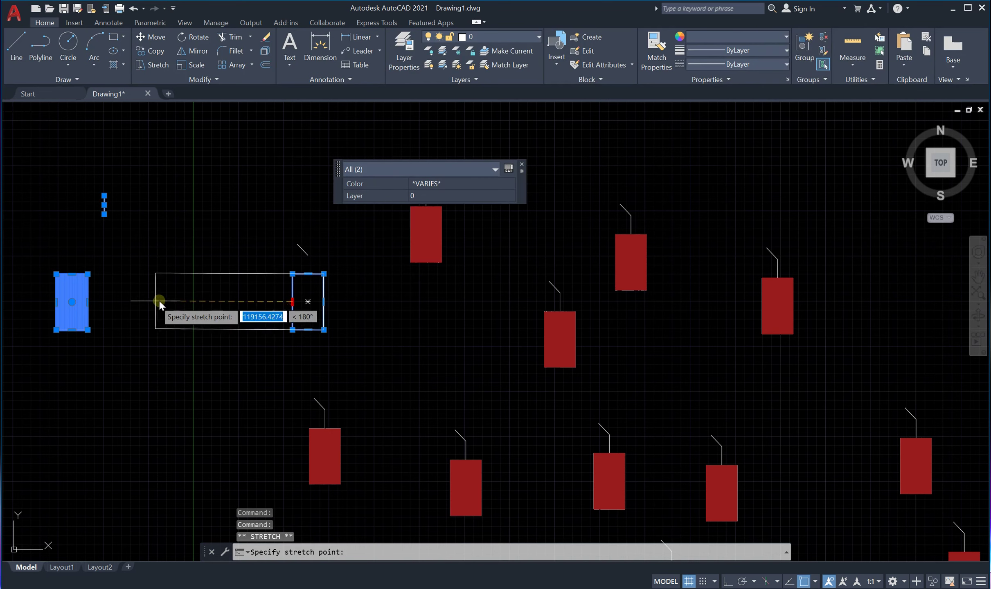
pyautogui.click(161, 303)
pyautogui.scroll(-5, 76, 291)
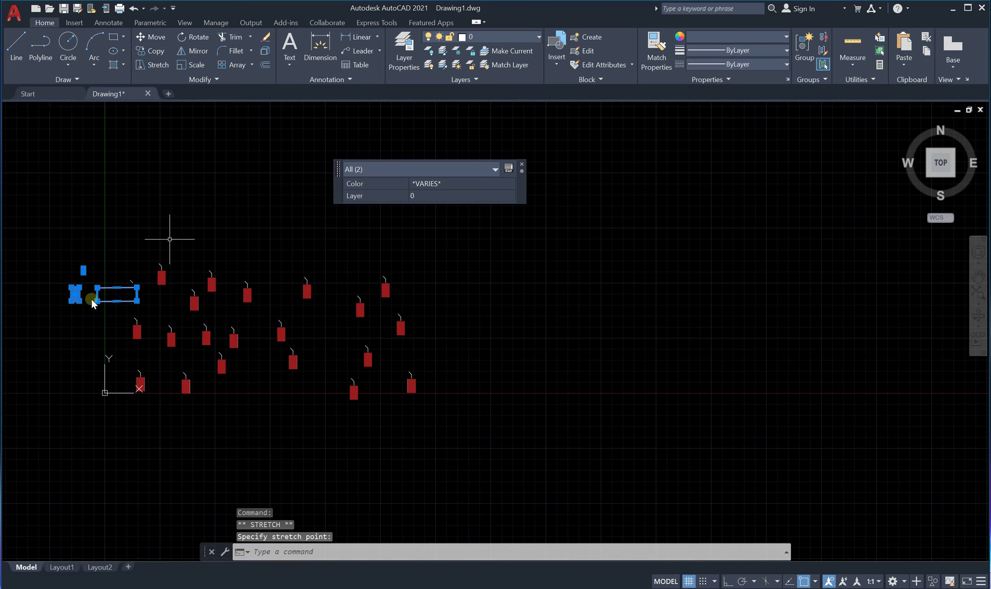
pyautogui.scroll(-5, 360, 301)
pyautogui.scroll(10, 295, 303)
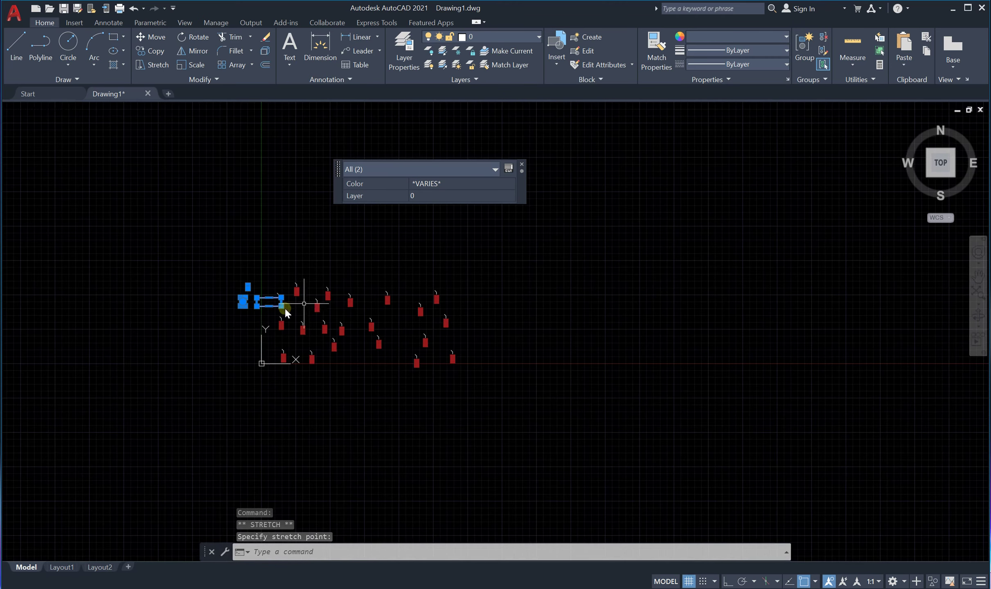